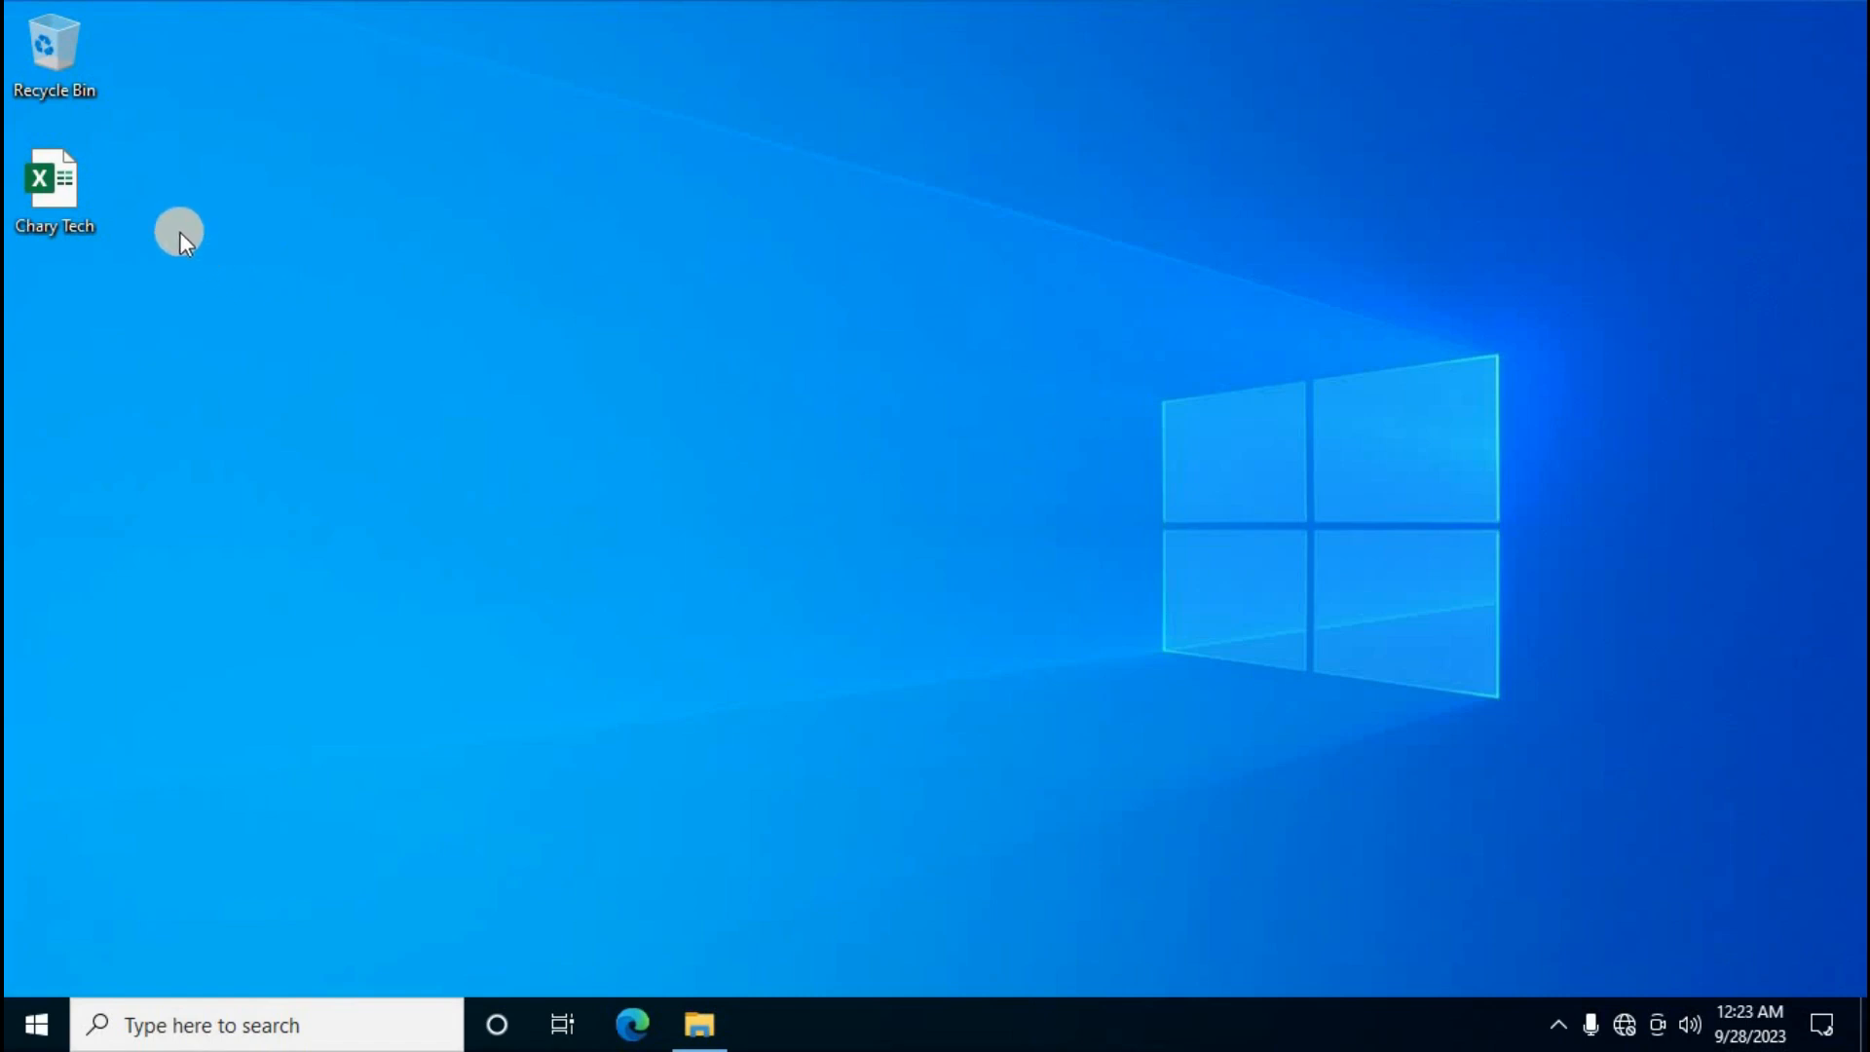
Open the Chary Tech workbook from its desktop icon to show Sheet5's Sales Report-2023 table
double_click(73, 207)
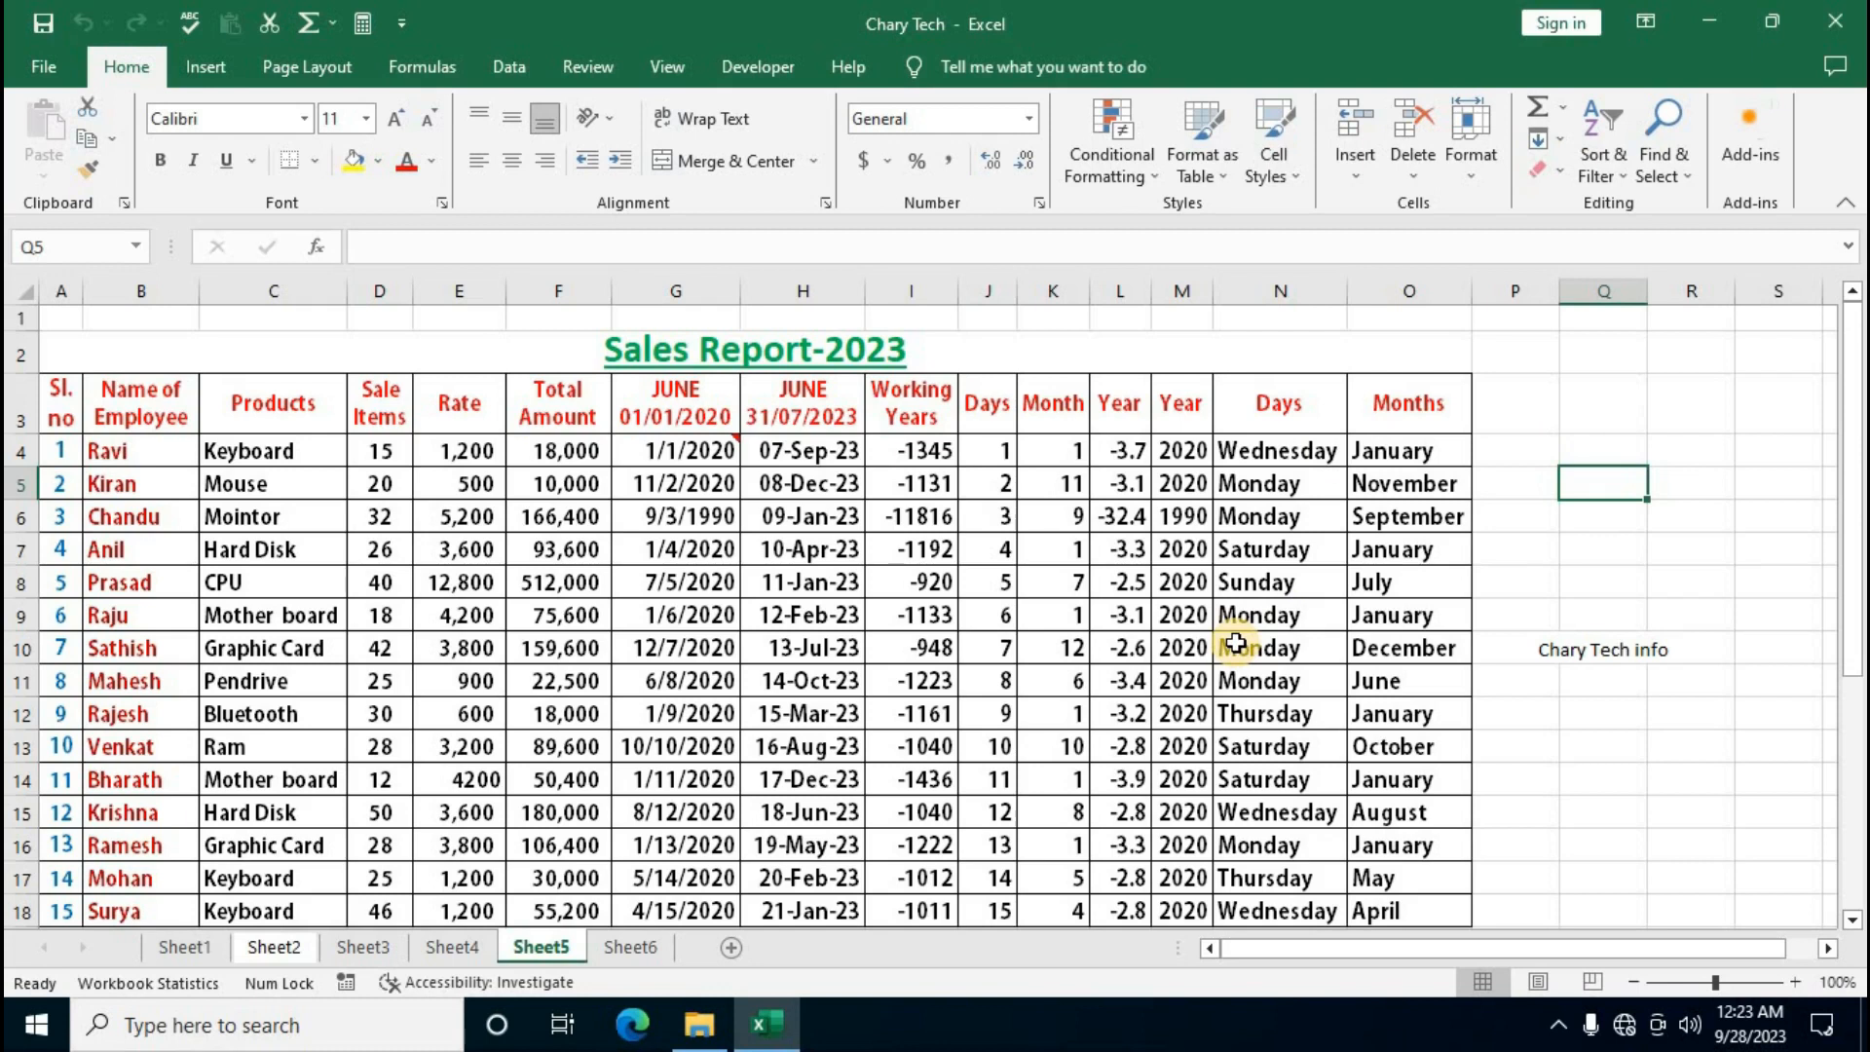
Delete the 'Chary Tech info' text in merged cell P10, then undo to restore it
left_click(1597, 652)
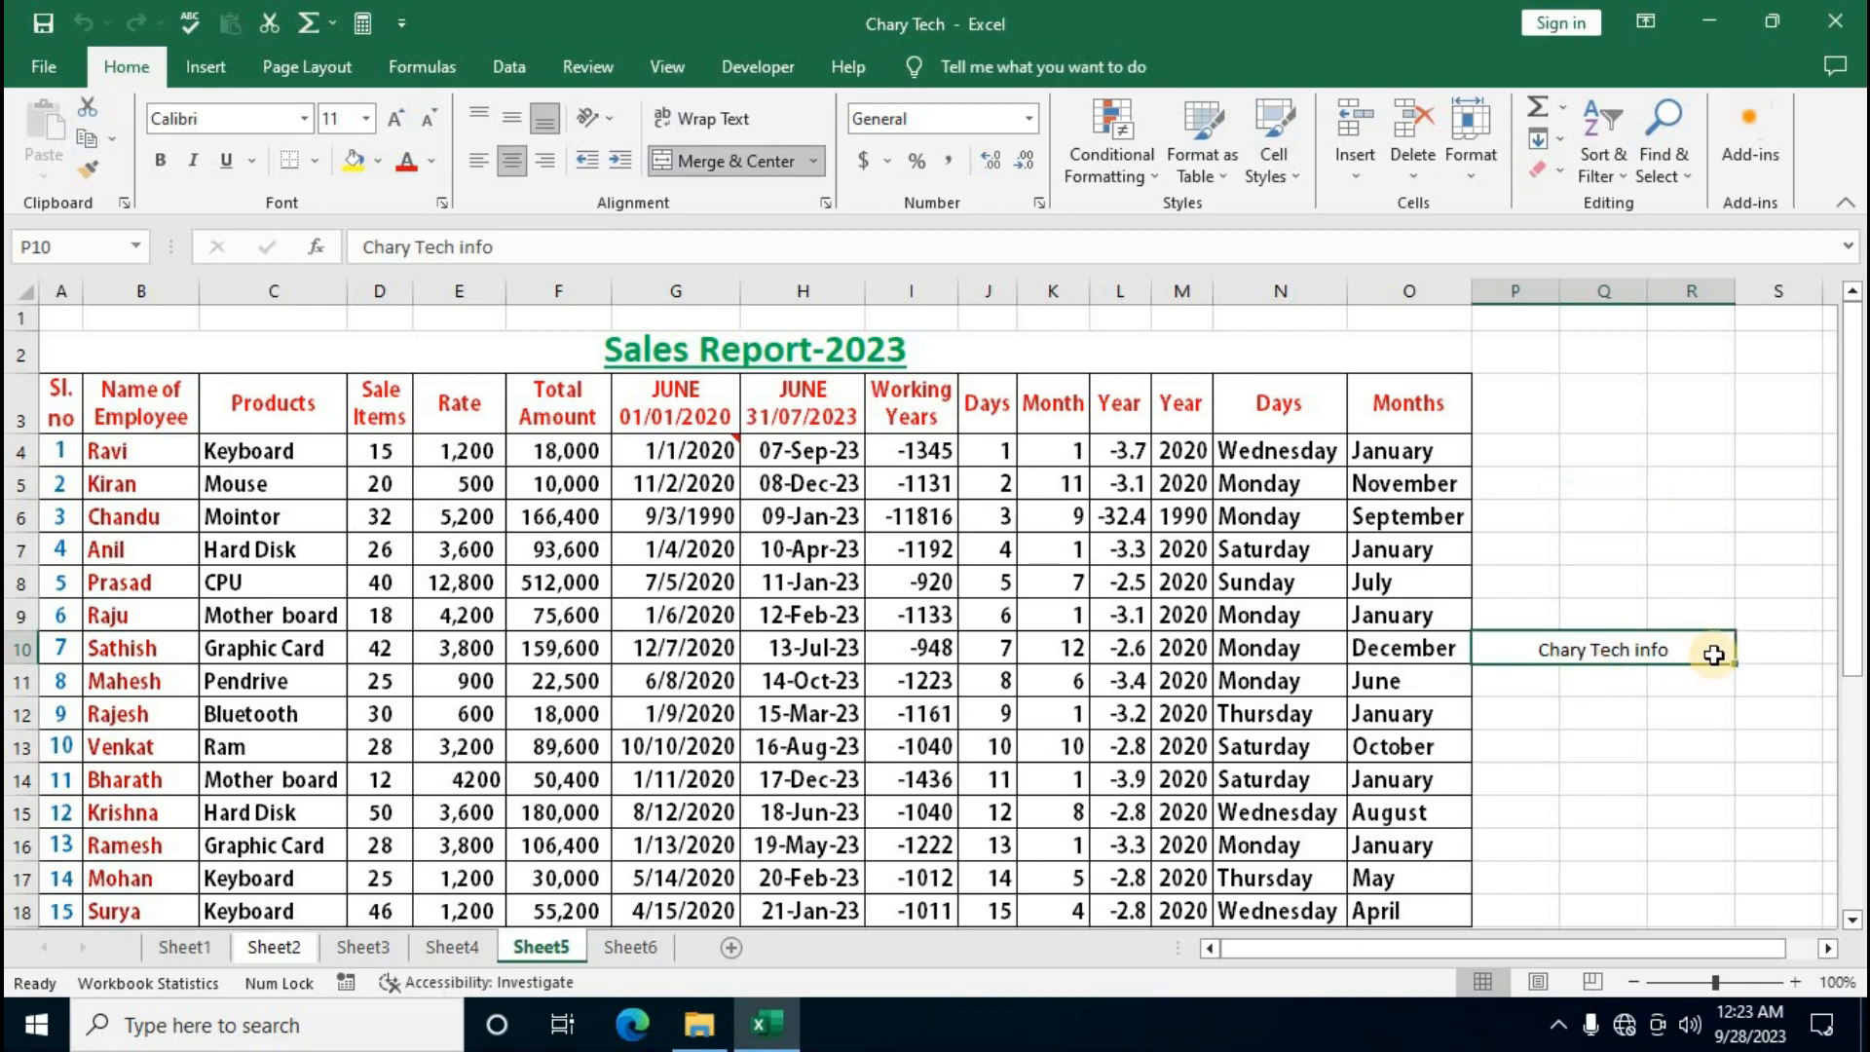
key("Delete")
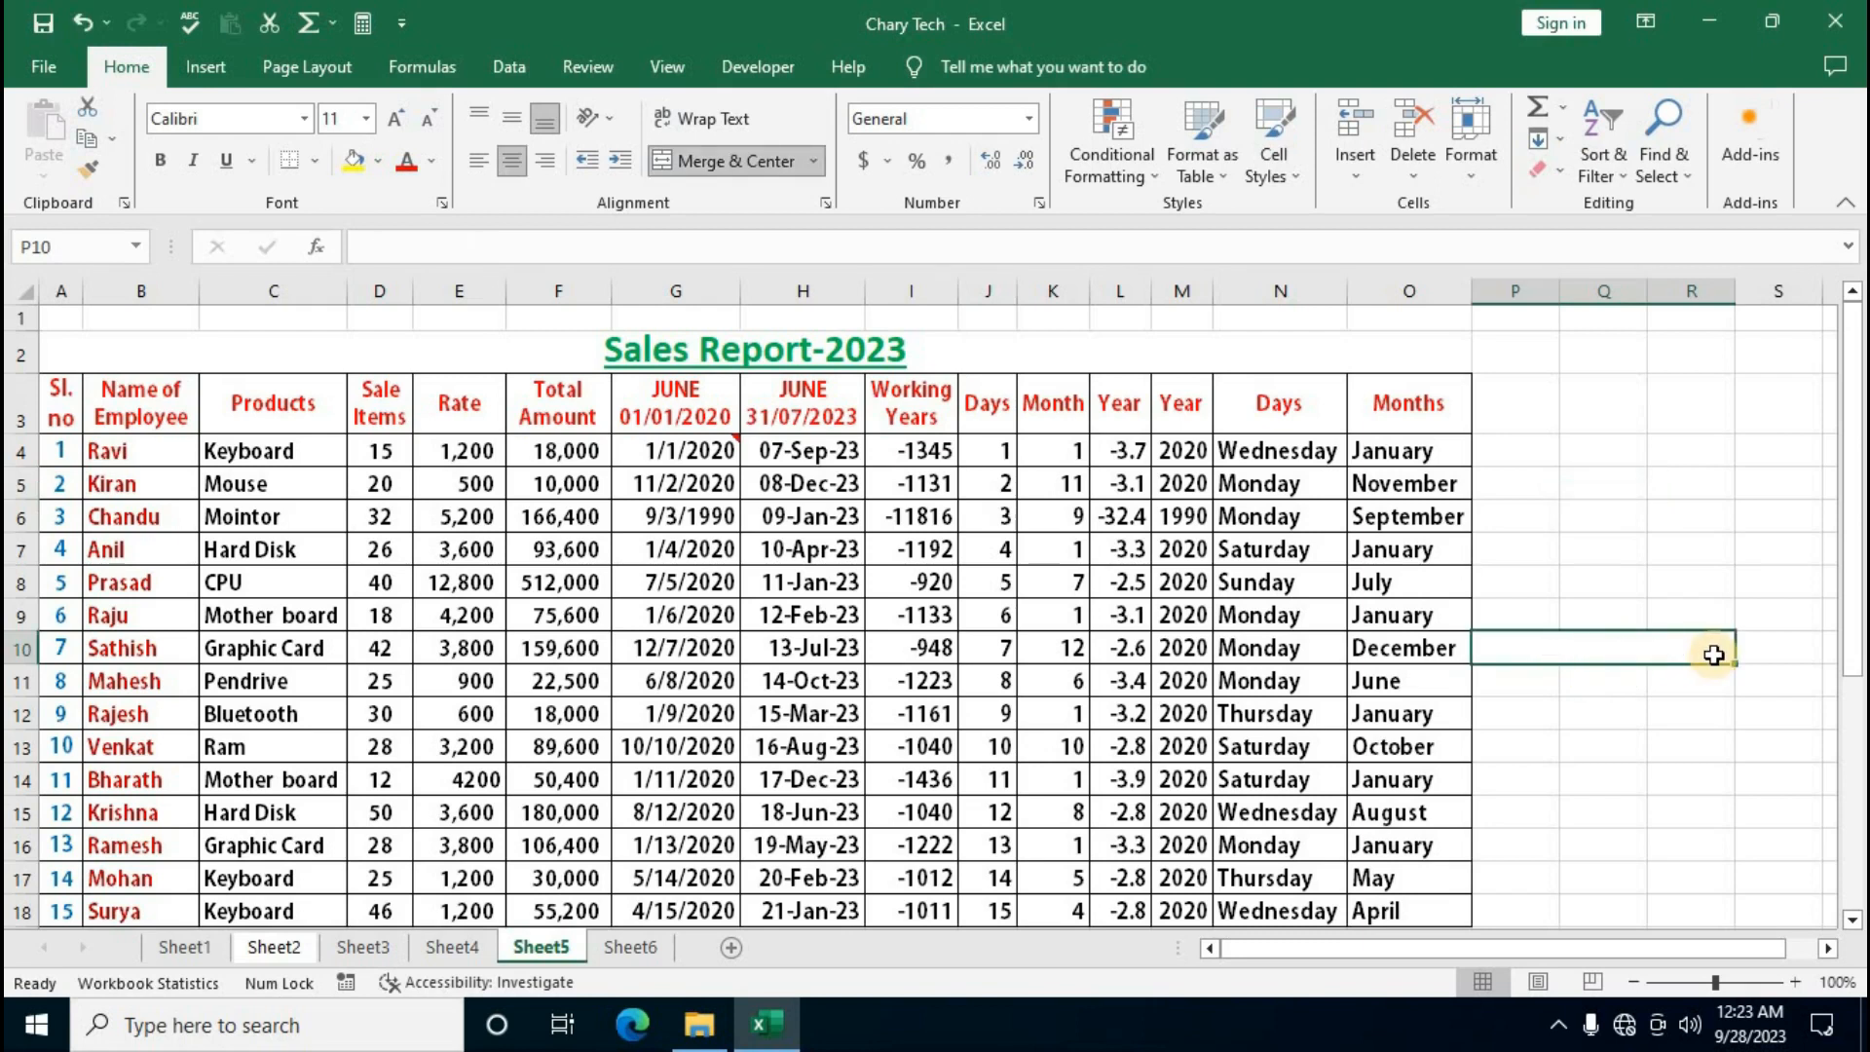
left_click(1637, 704)
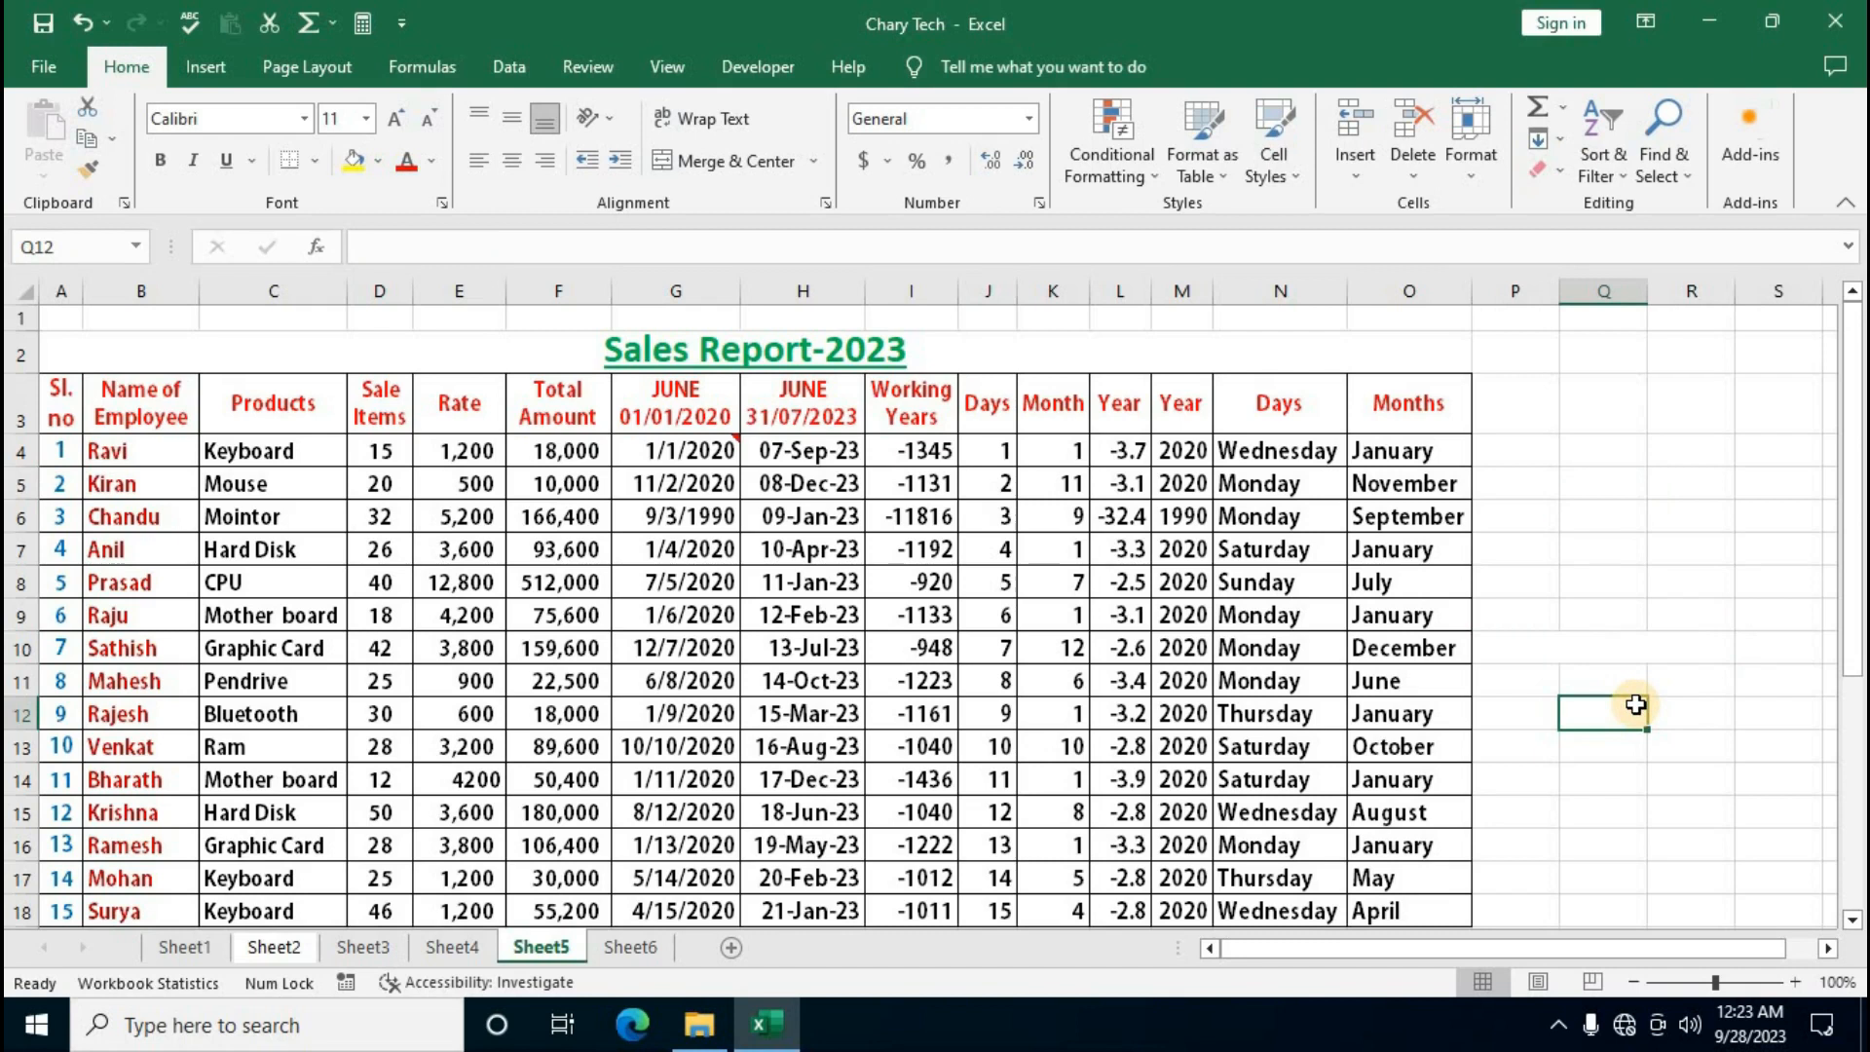
key("ctrl+z")
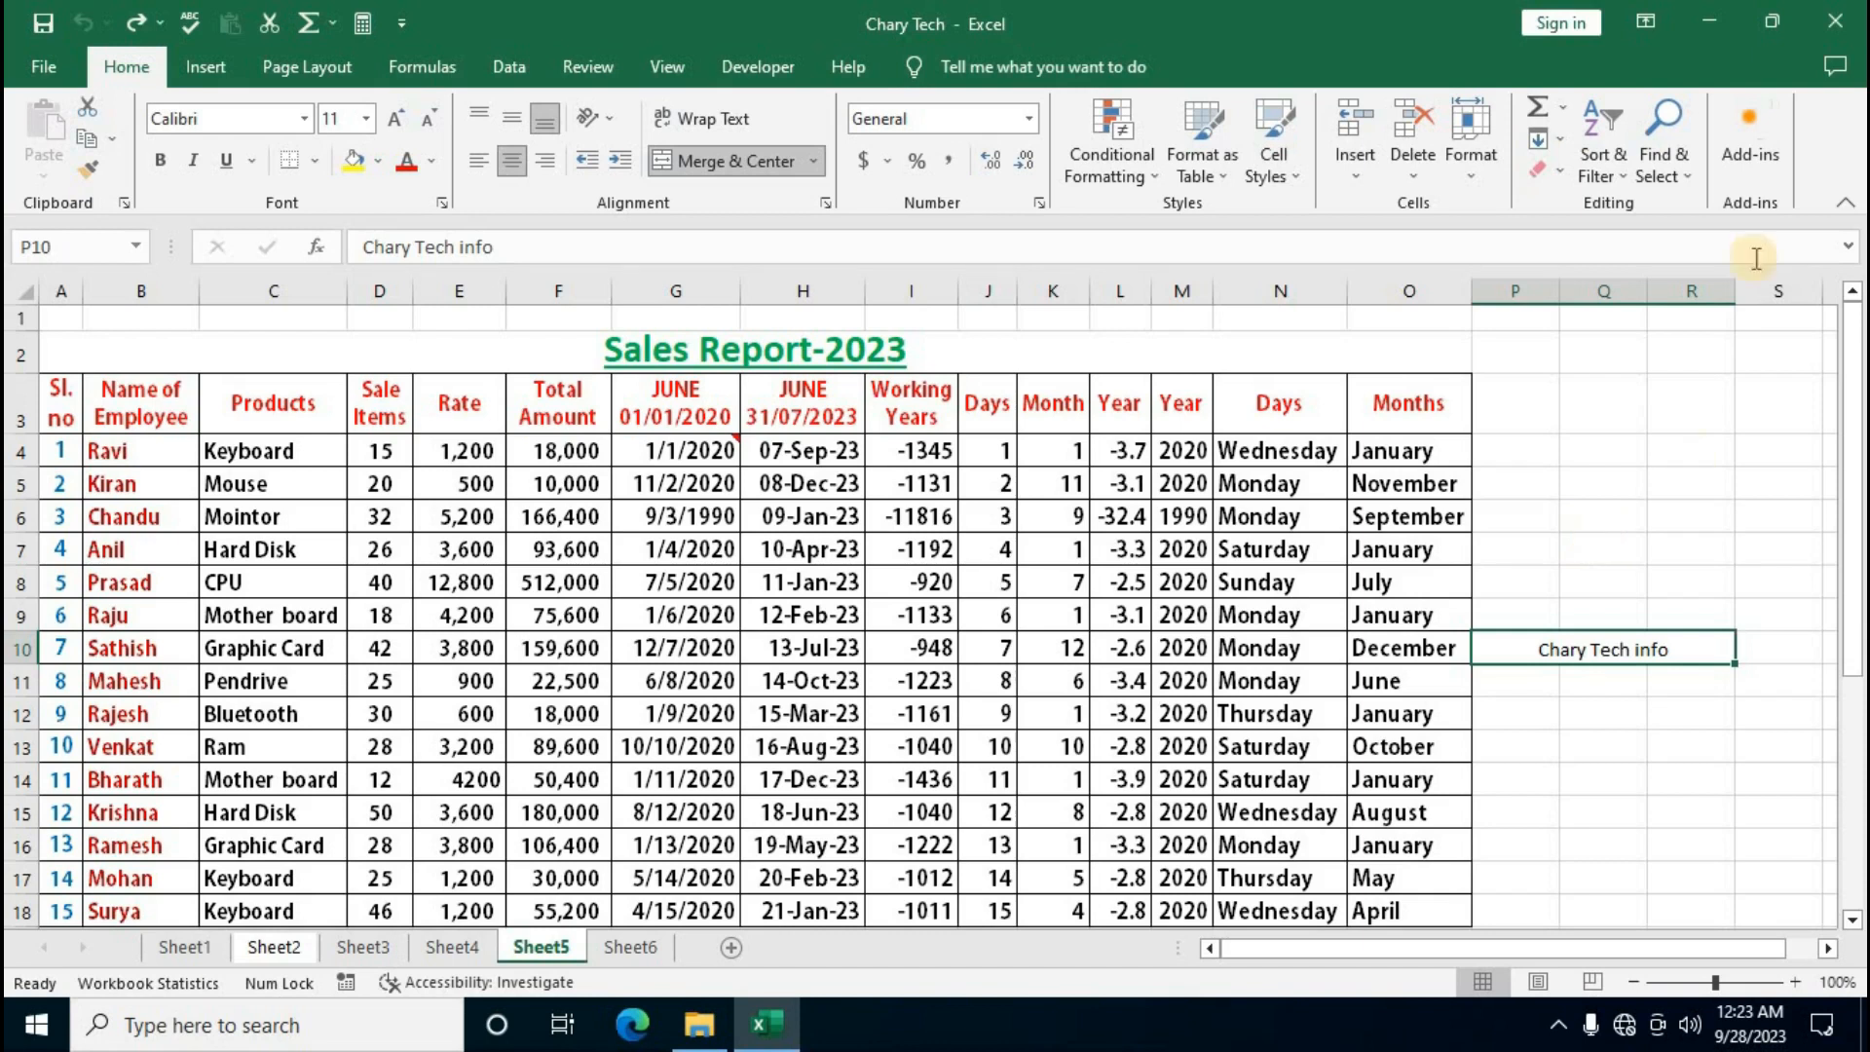
left_click(596, 69)
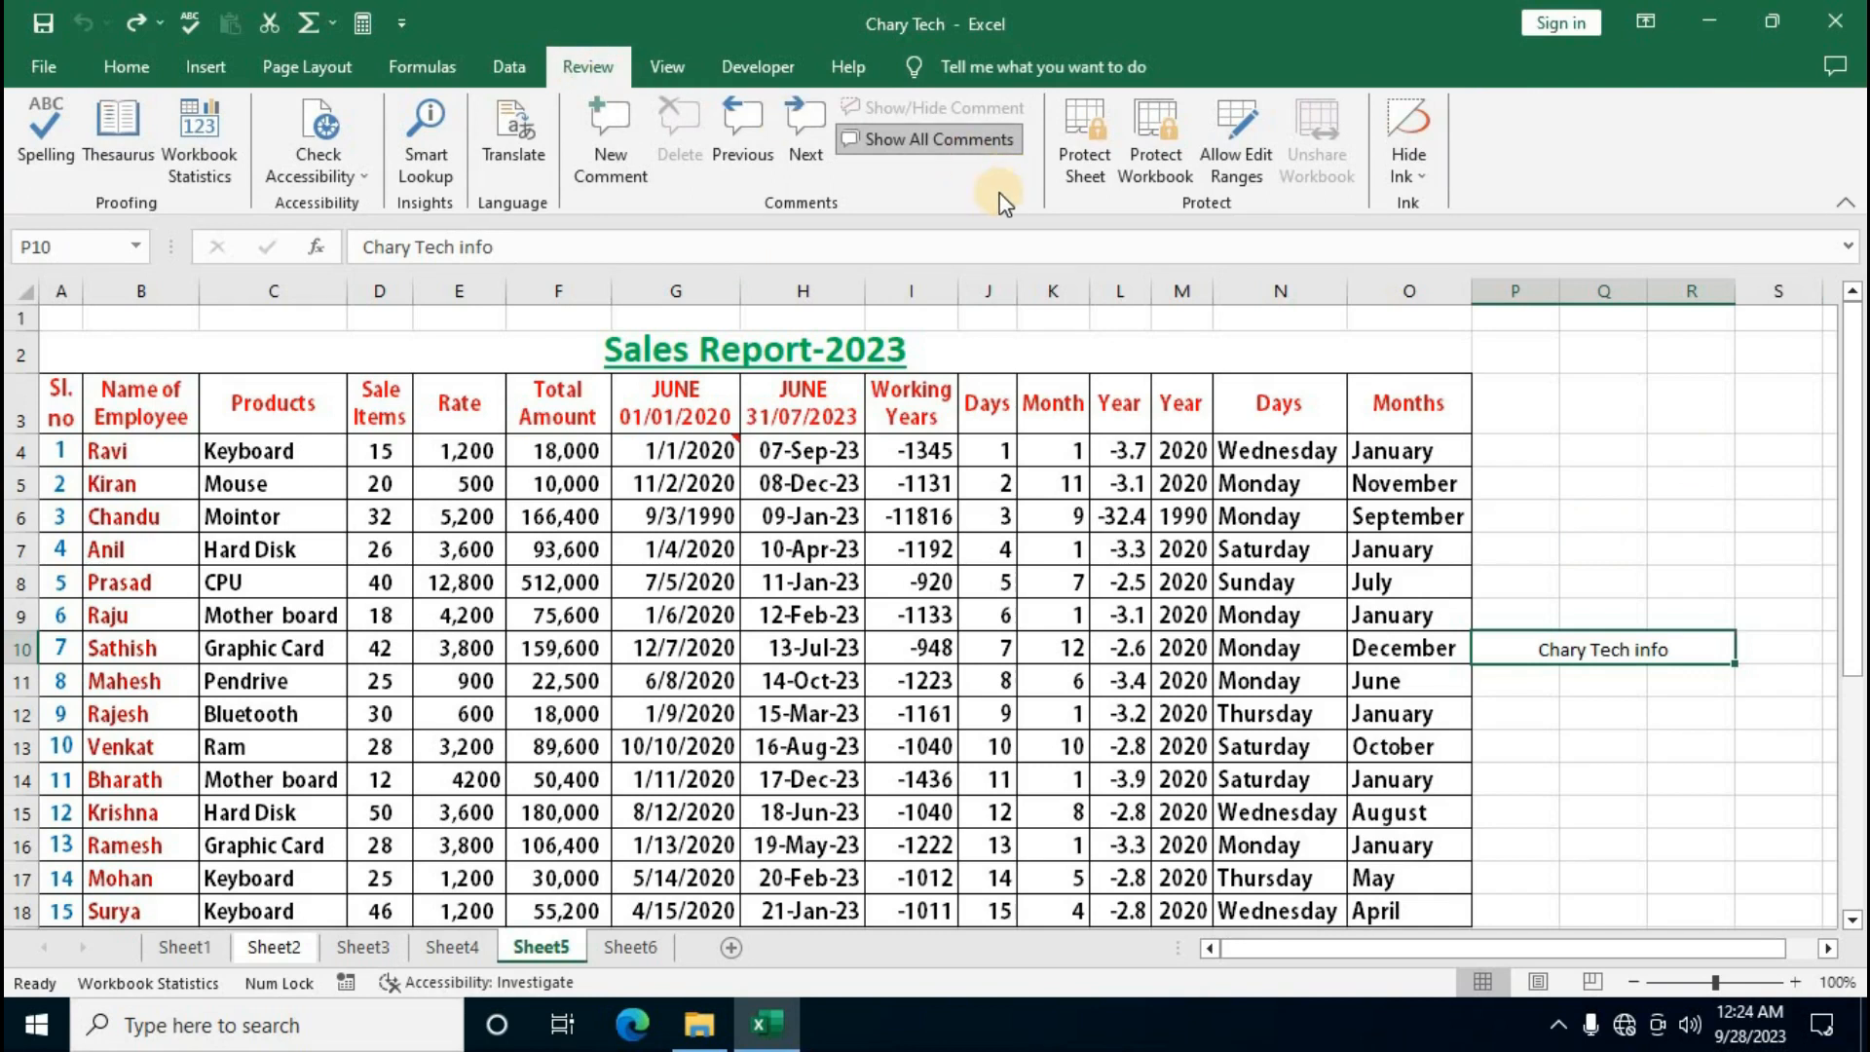
Start Protect Sheet with a password and allow formatting cells, columns, rows and inserting columns and rows
left_click(1091, 138)
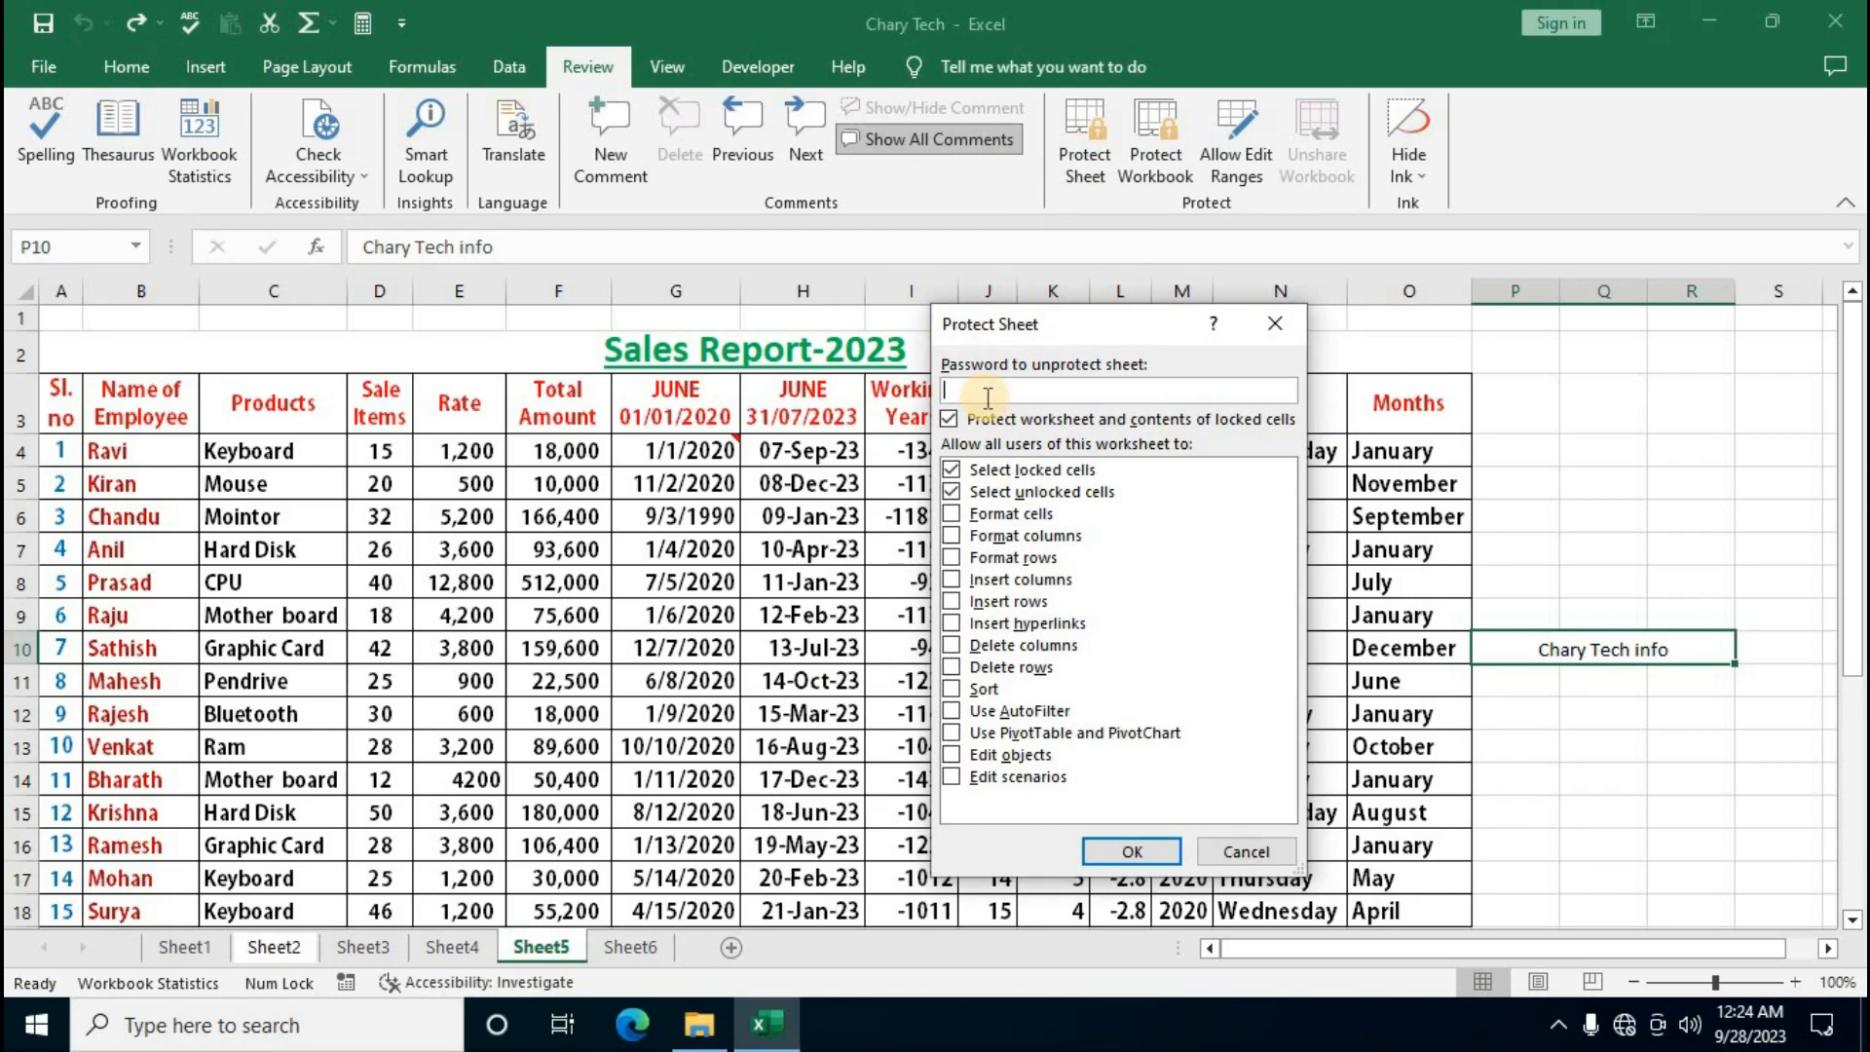
type("12345")
left_click(953, 514)
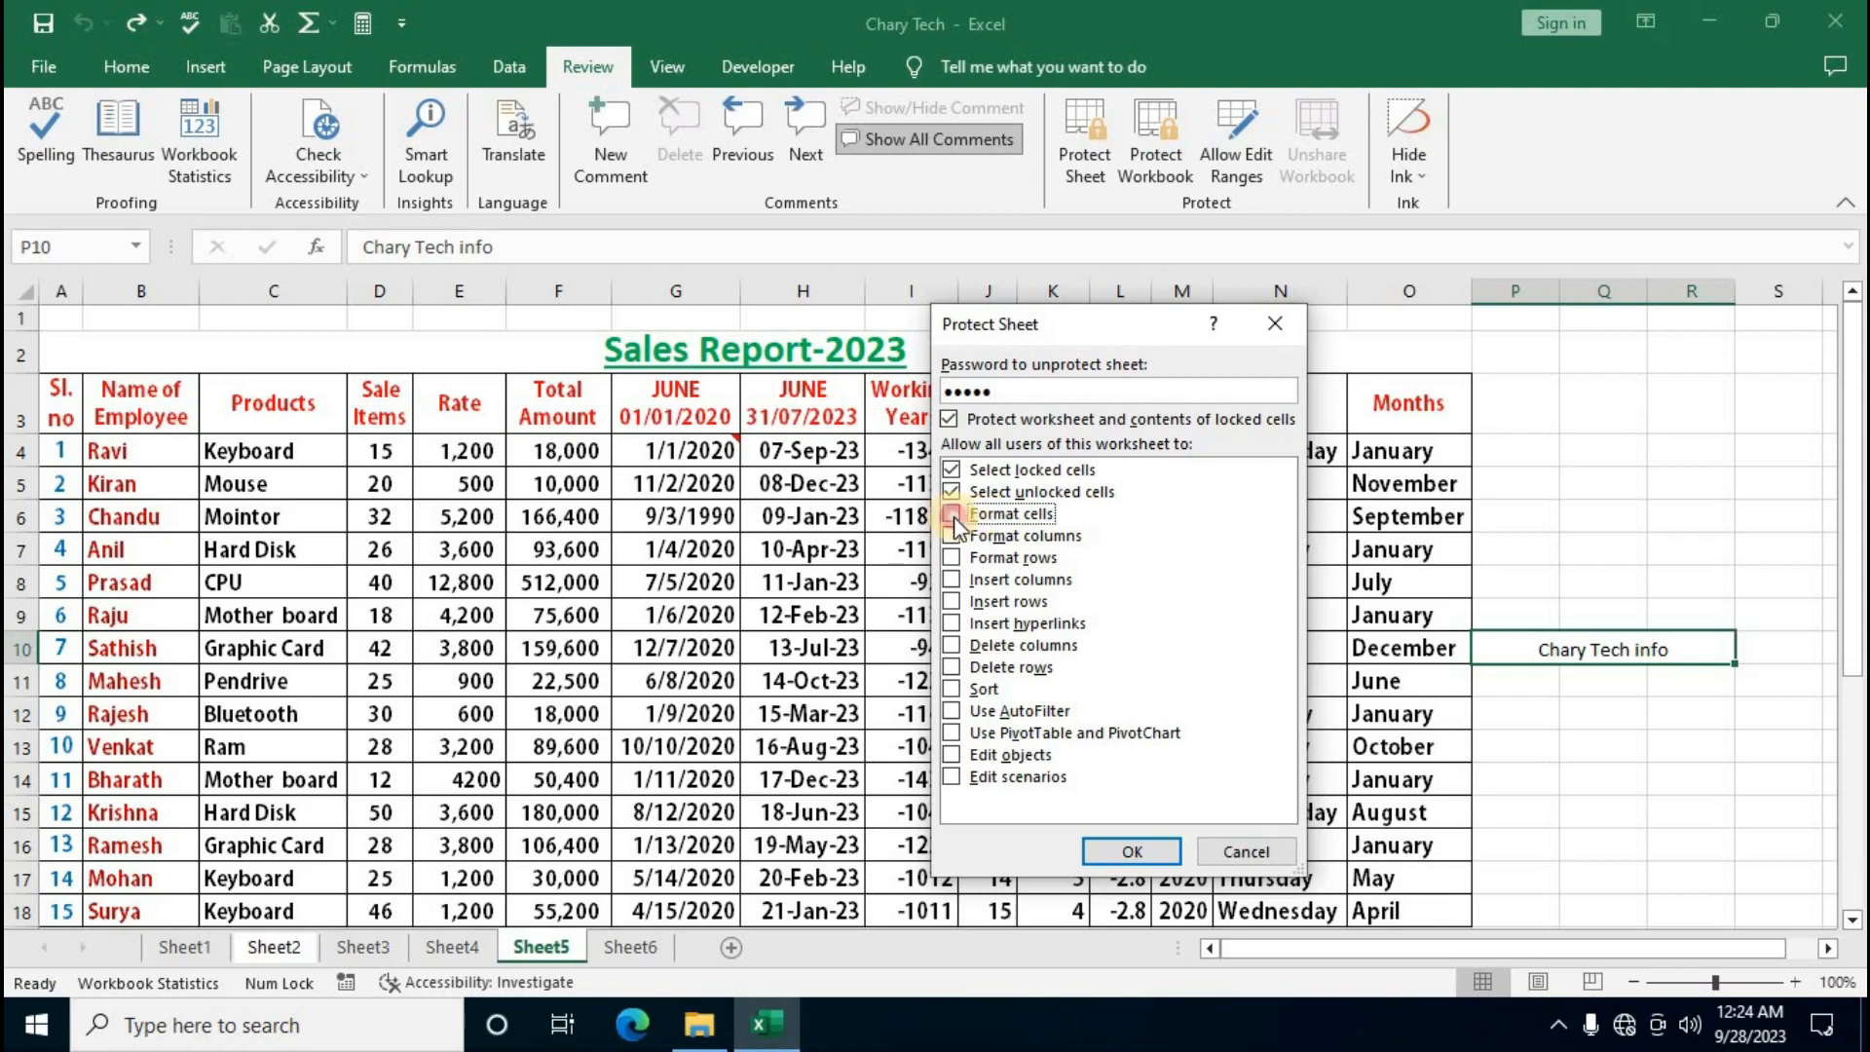
left_click(953, 535)
left_click(952, 557)
left_click(952, 580)
left_click(951, 601)
Also allow hyperlinks, deleting columns/rows, sort, AutoFilter, PivotTables, objects and scenarios, then confirm
left_click(951, 623)
left_click(952, 645)
left_click(952, 668)
left_click(952, 689)
left_click(952, 711)
left_click(952, 733)
left_click(951, 755)
left_click(951, 776)
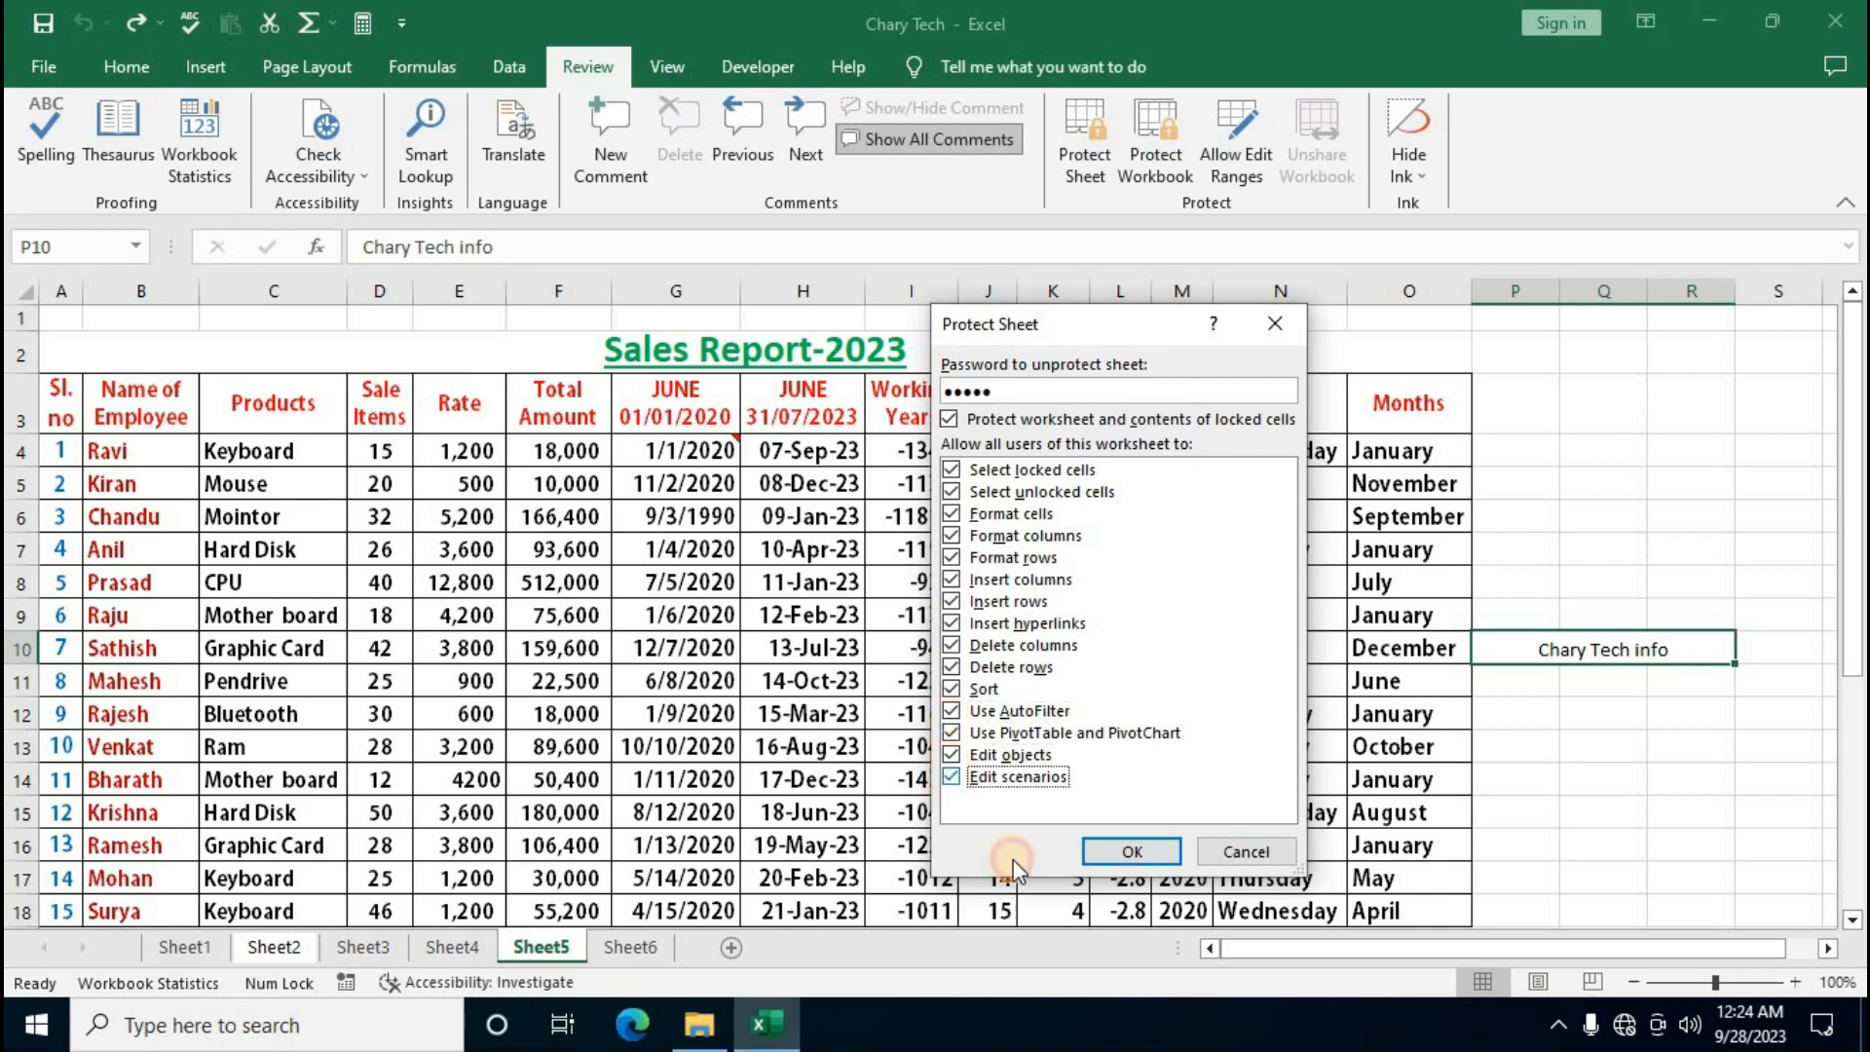
left_click(1118, 850)
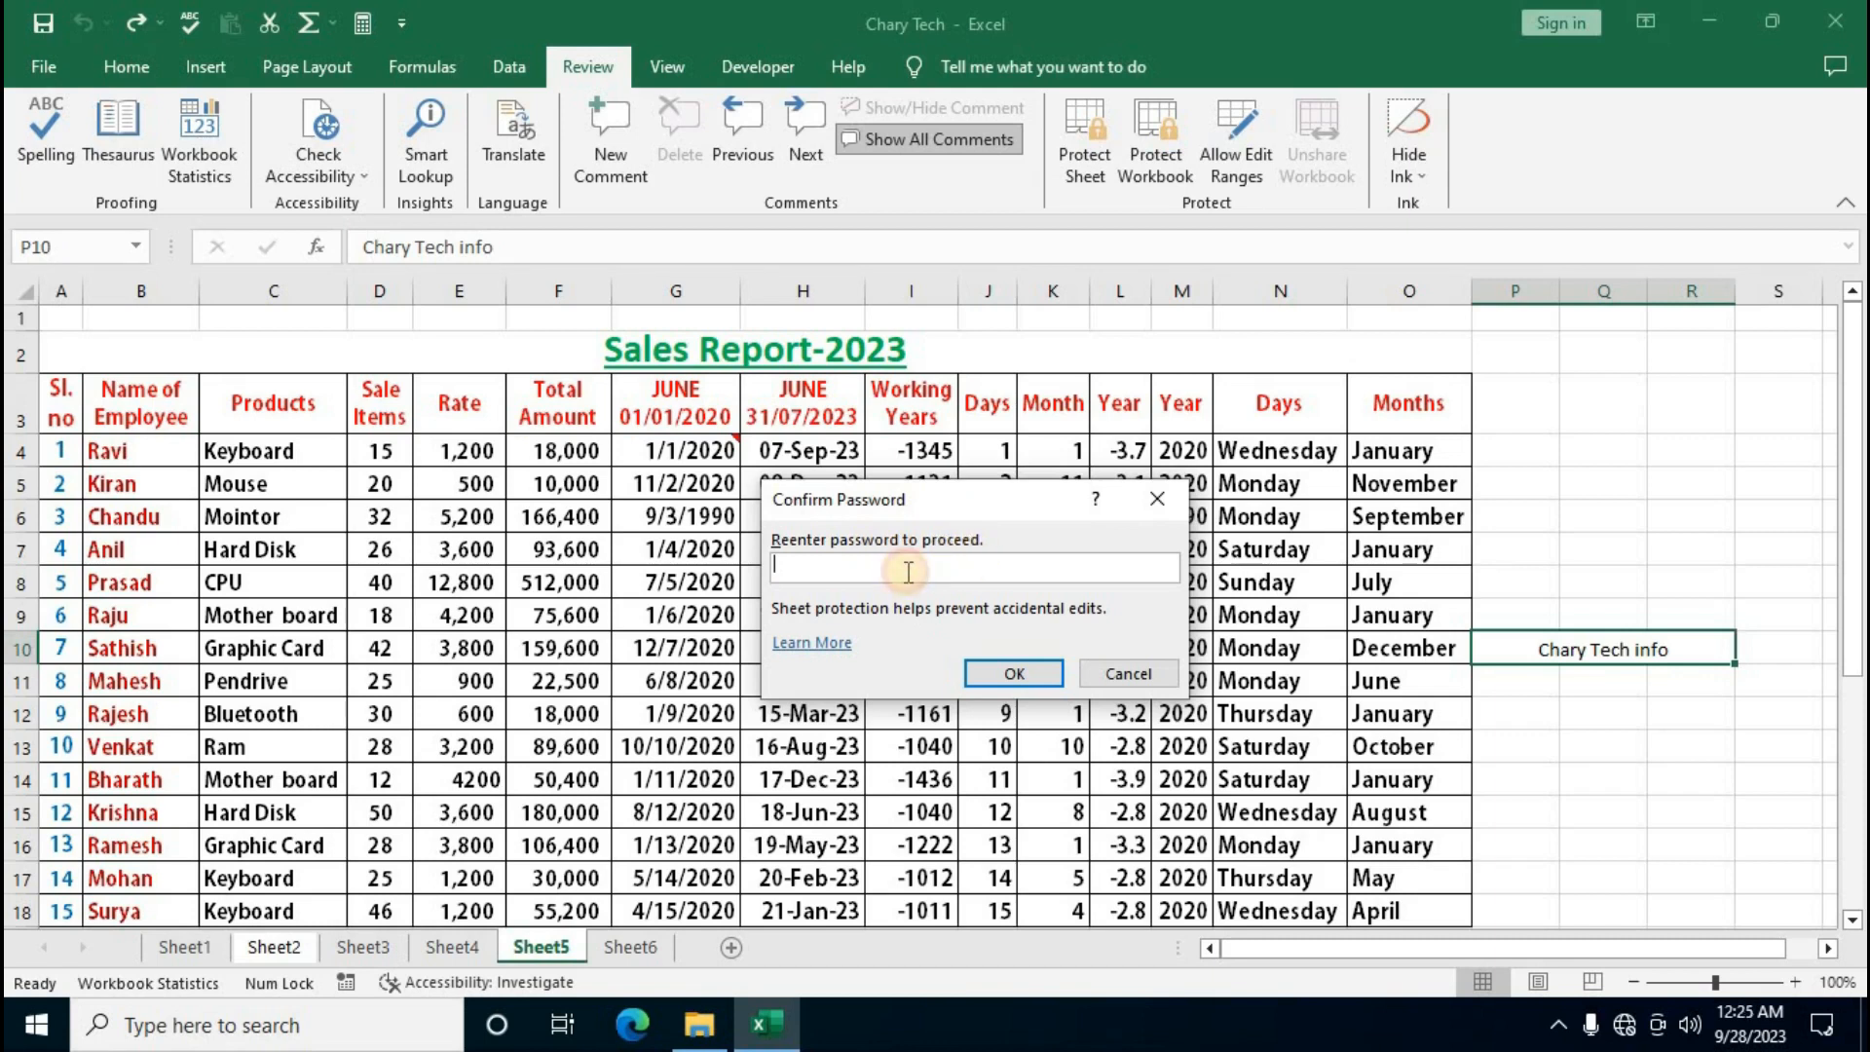
Re-enter the password to finish protecting Sheet5, then try Unprotect Sheet and cancel it
type("123456")
left_click(1035, 674)
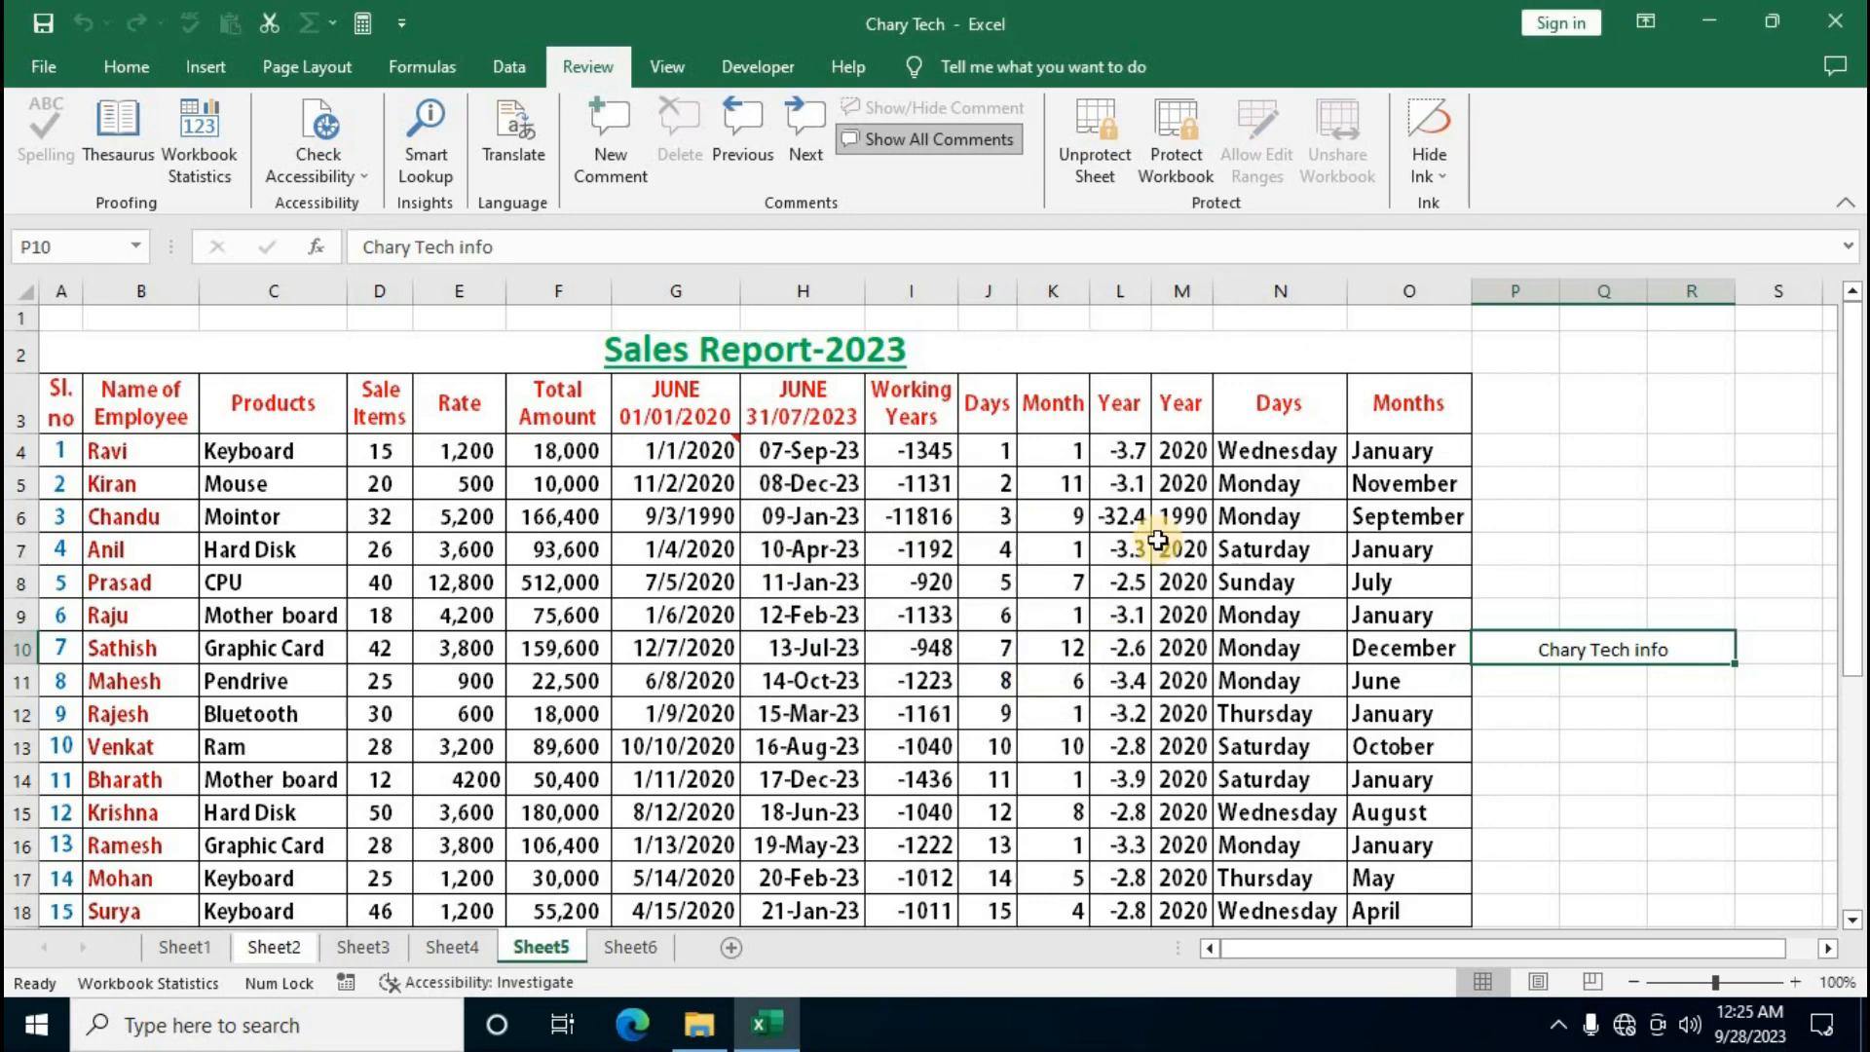
left_click(1098, 144)
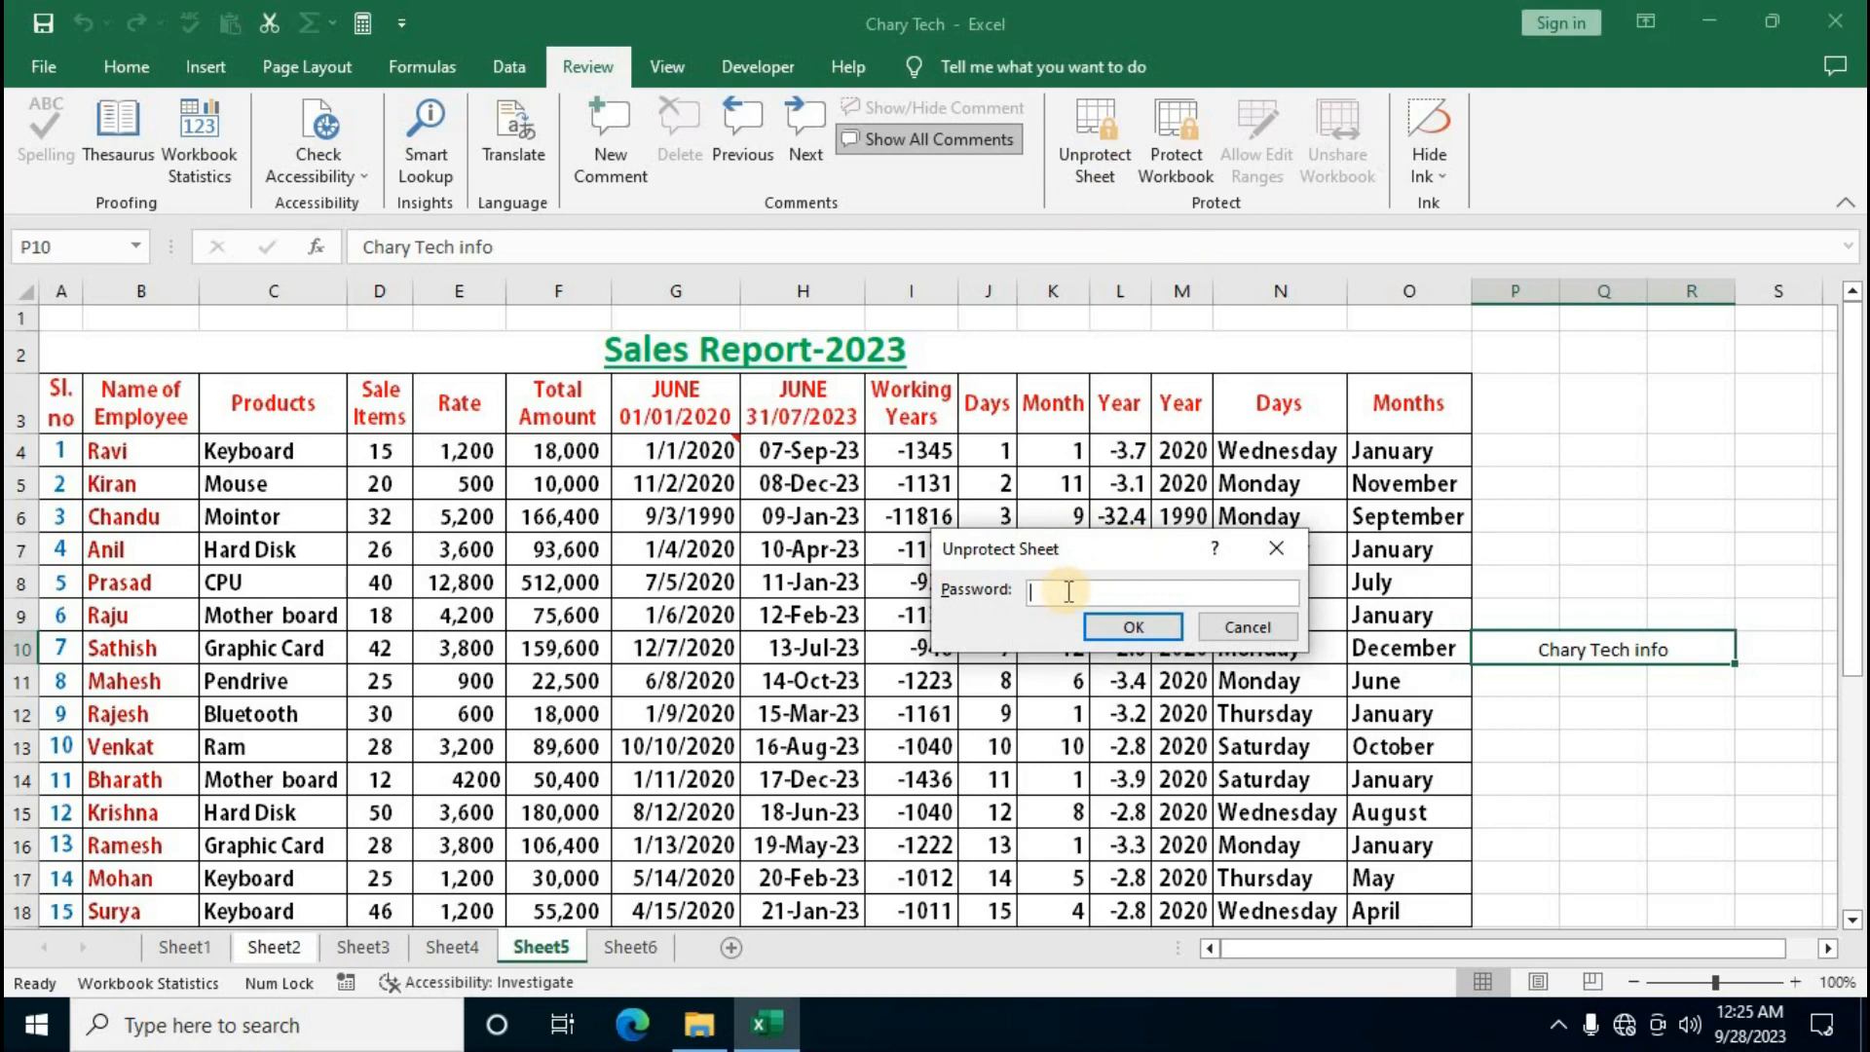
left_click(1273, 550)
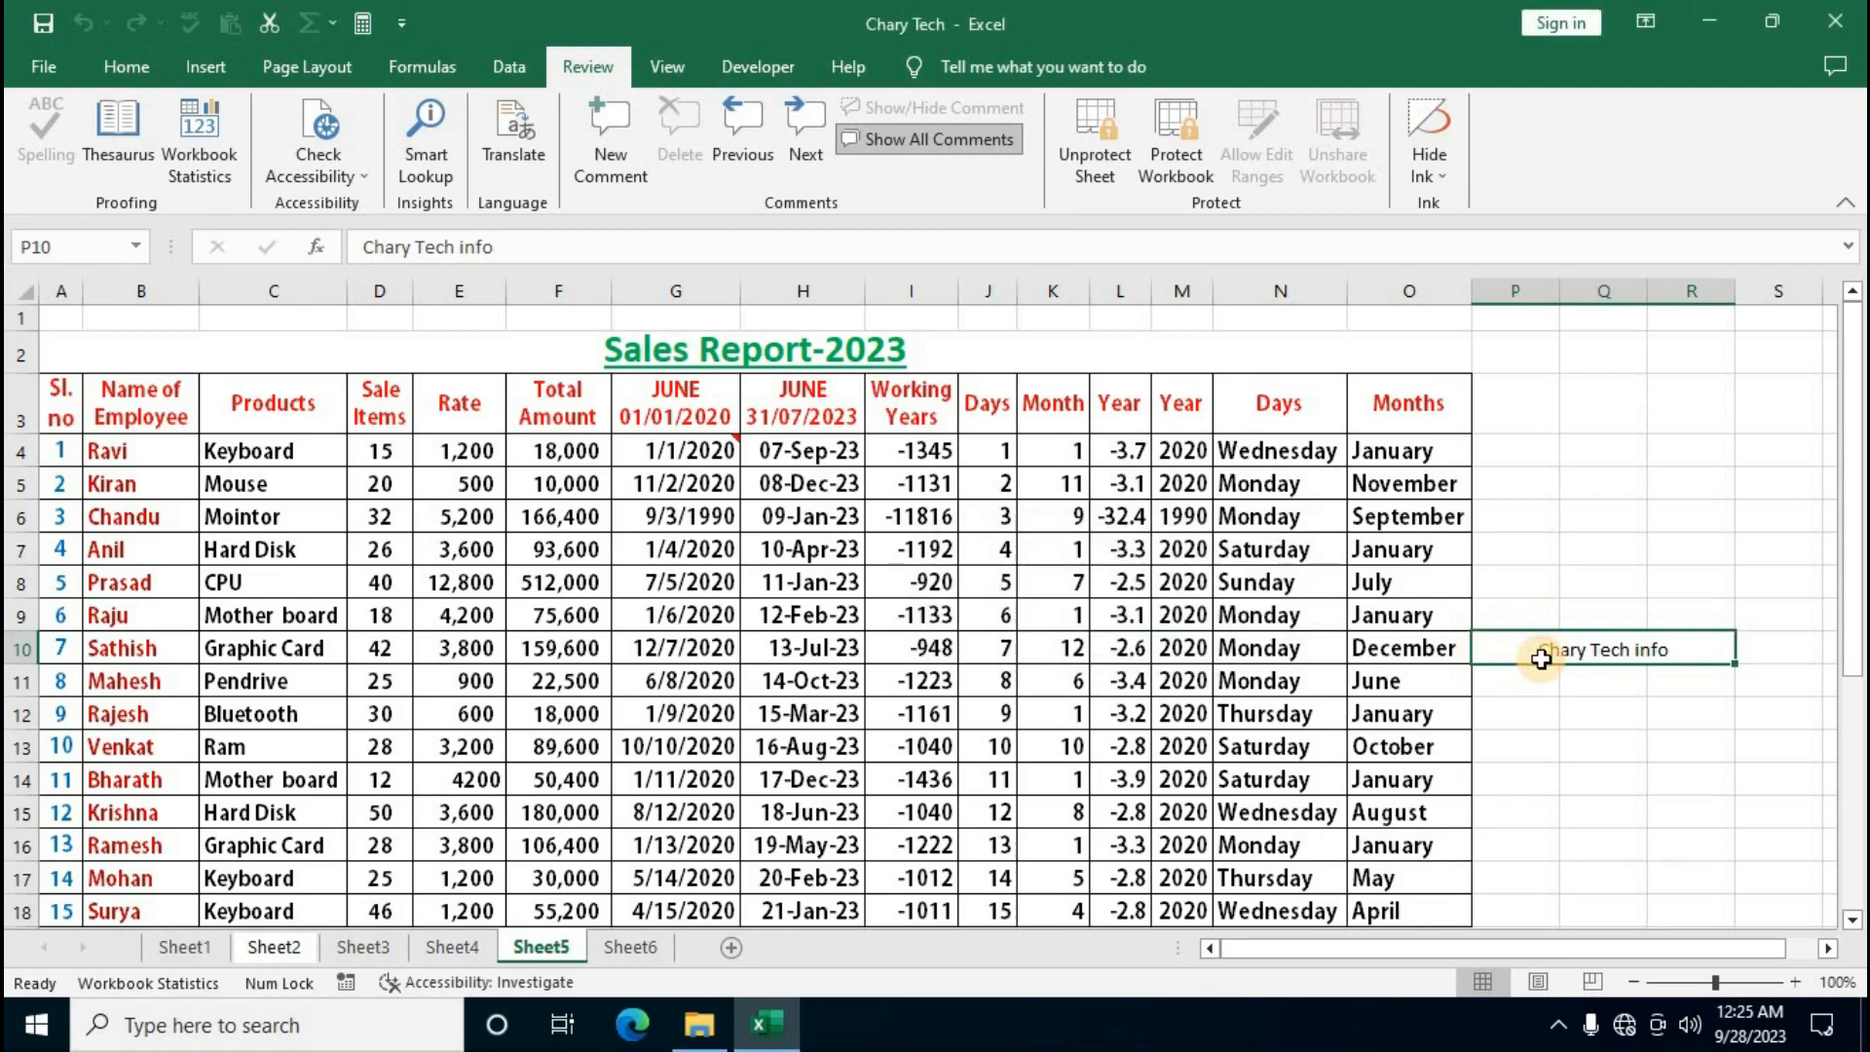
Verify editing the Chary Tech info cell triggers the protected-sheet warning, then go to Sheet6
double_click(1540, 659)
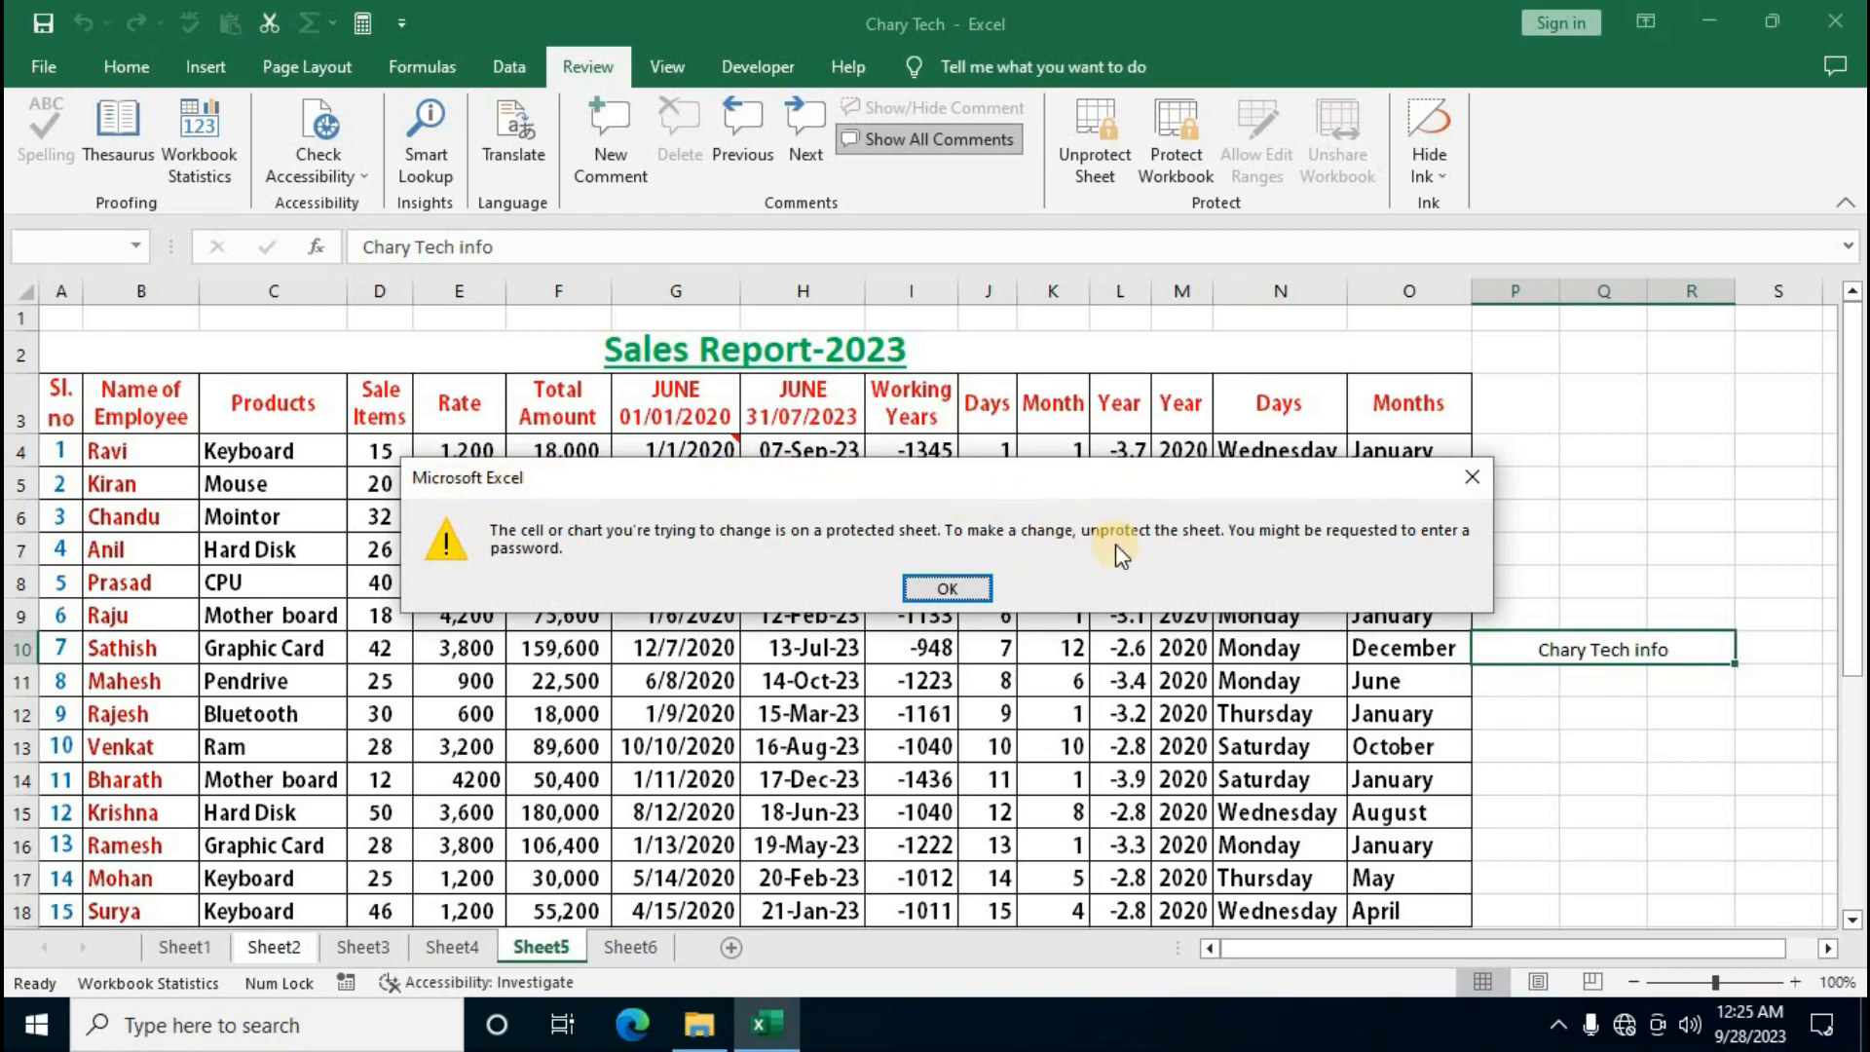
left_click(944, 588)
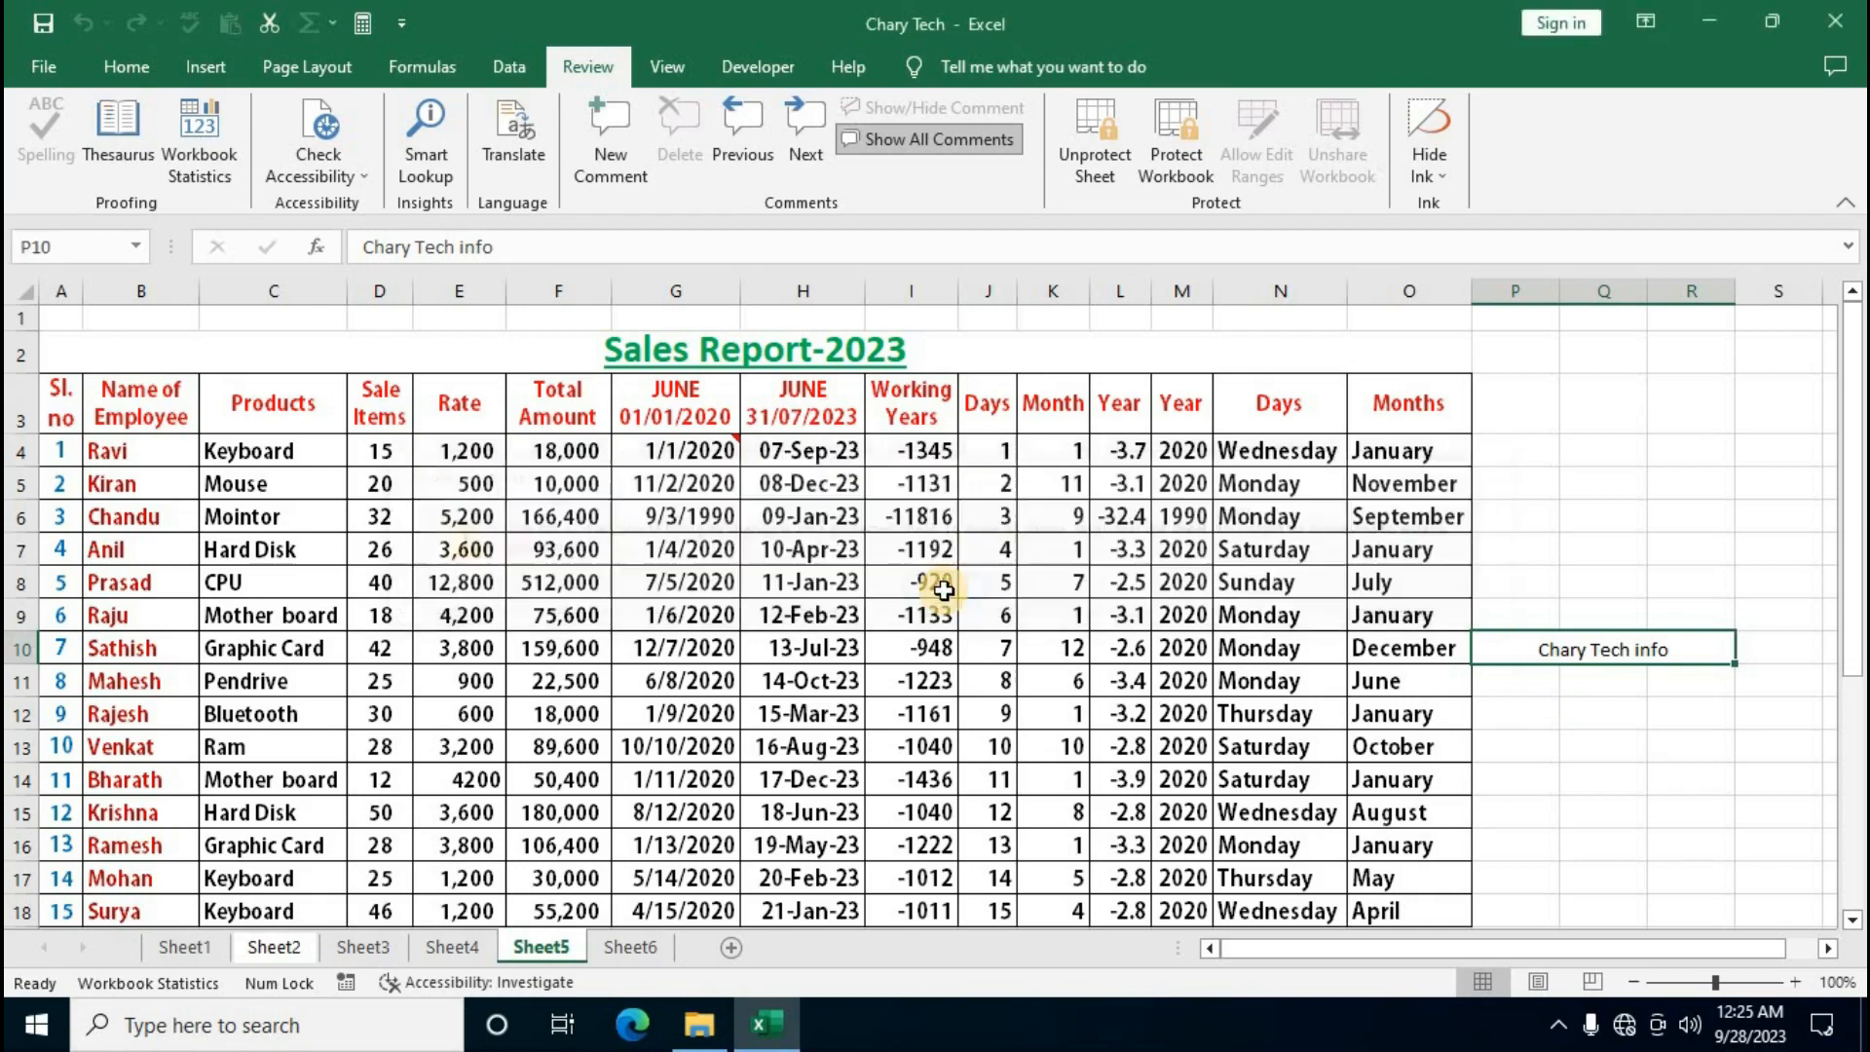
left_click(649, 959)
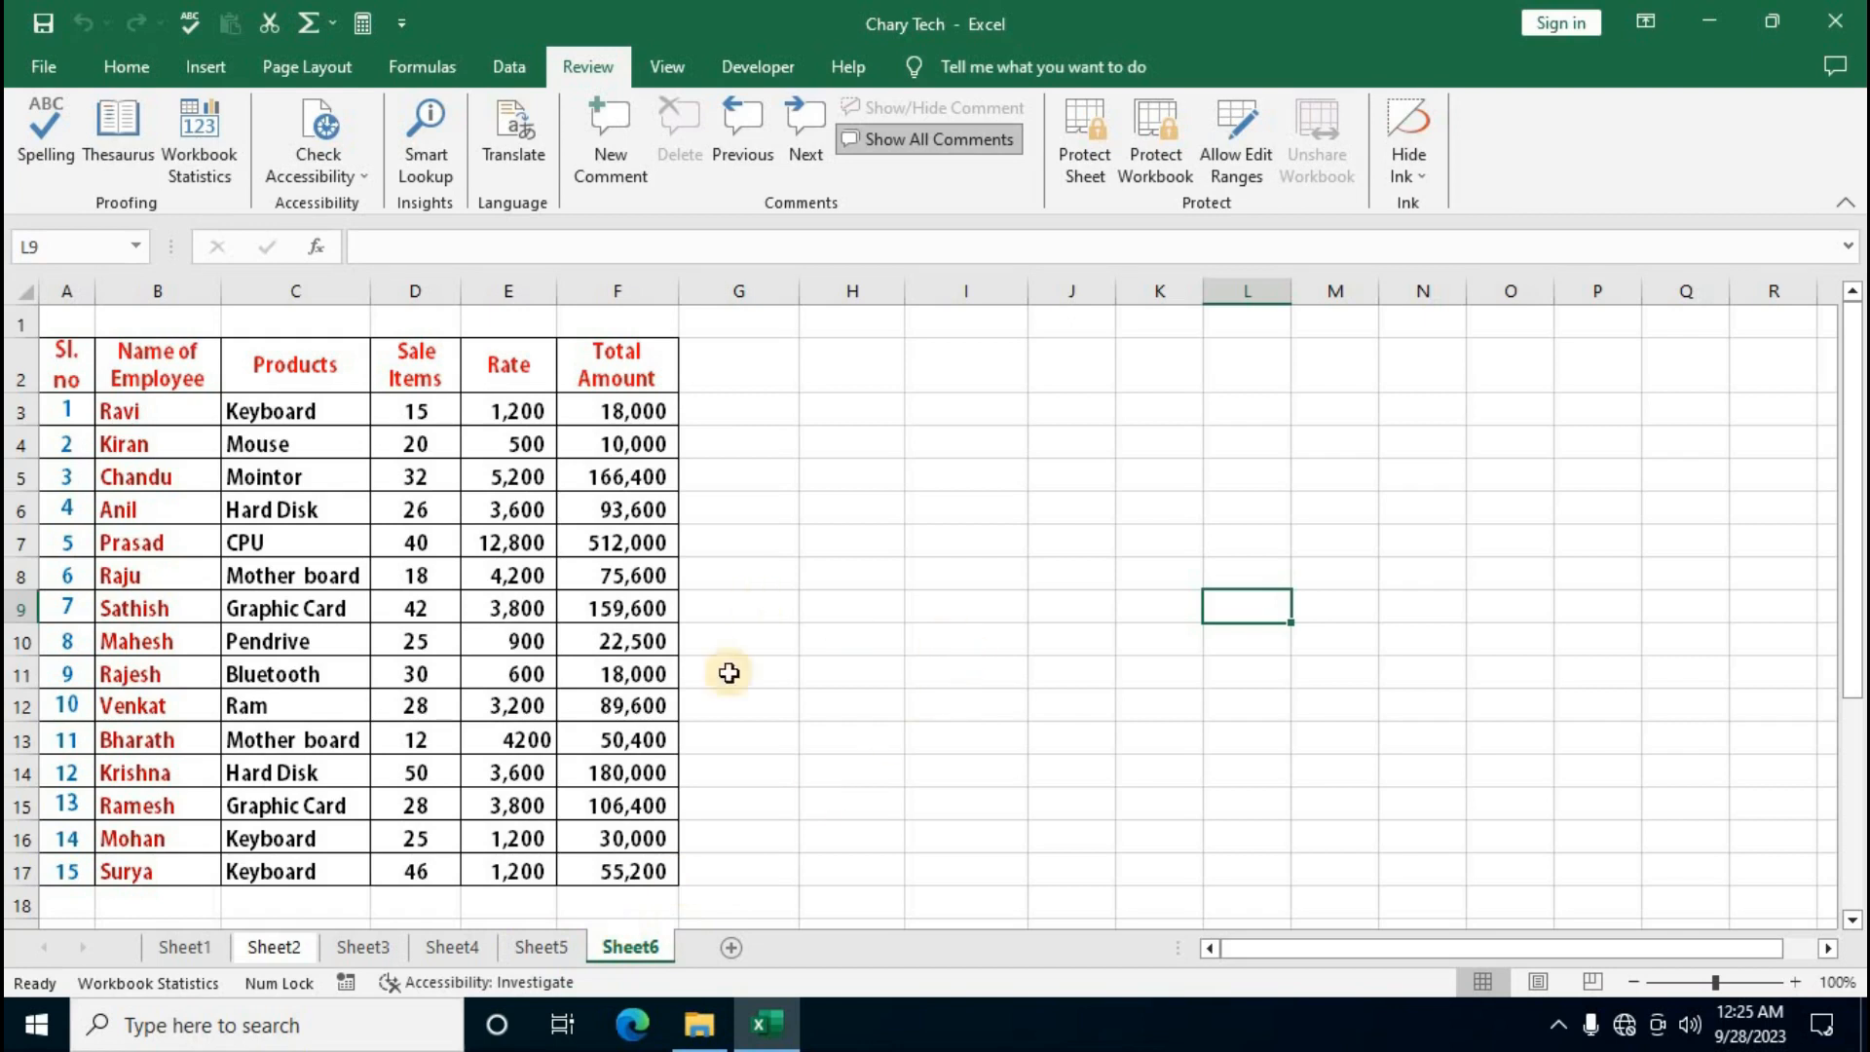
Back on Sheet5, protect the workbook structure with a password entered and confirmed twice
left_click(555, 943)
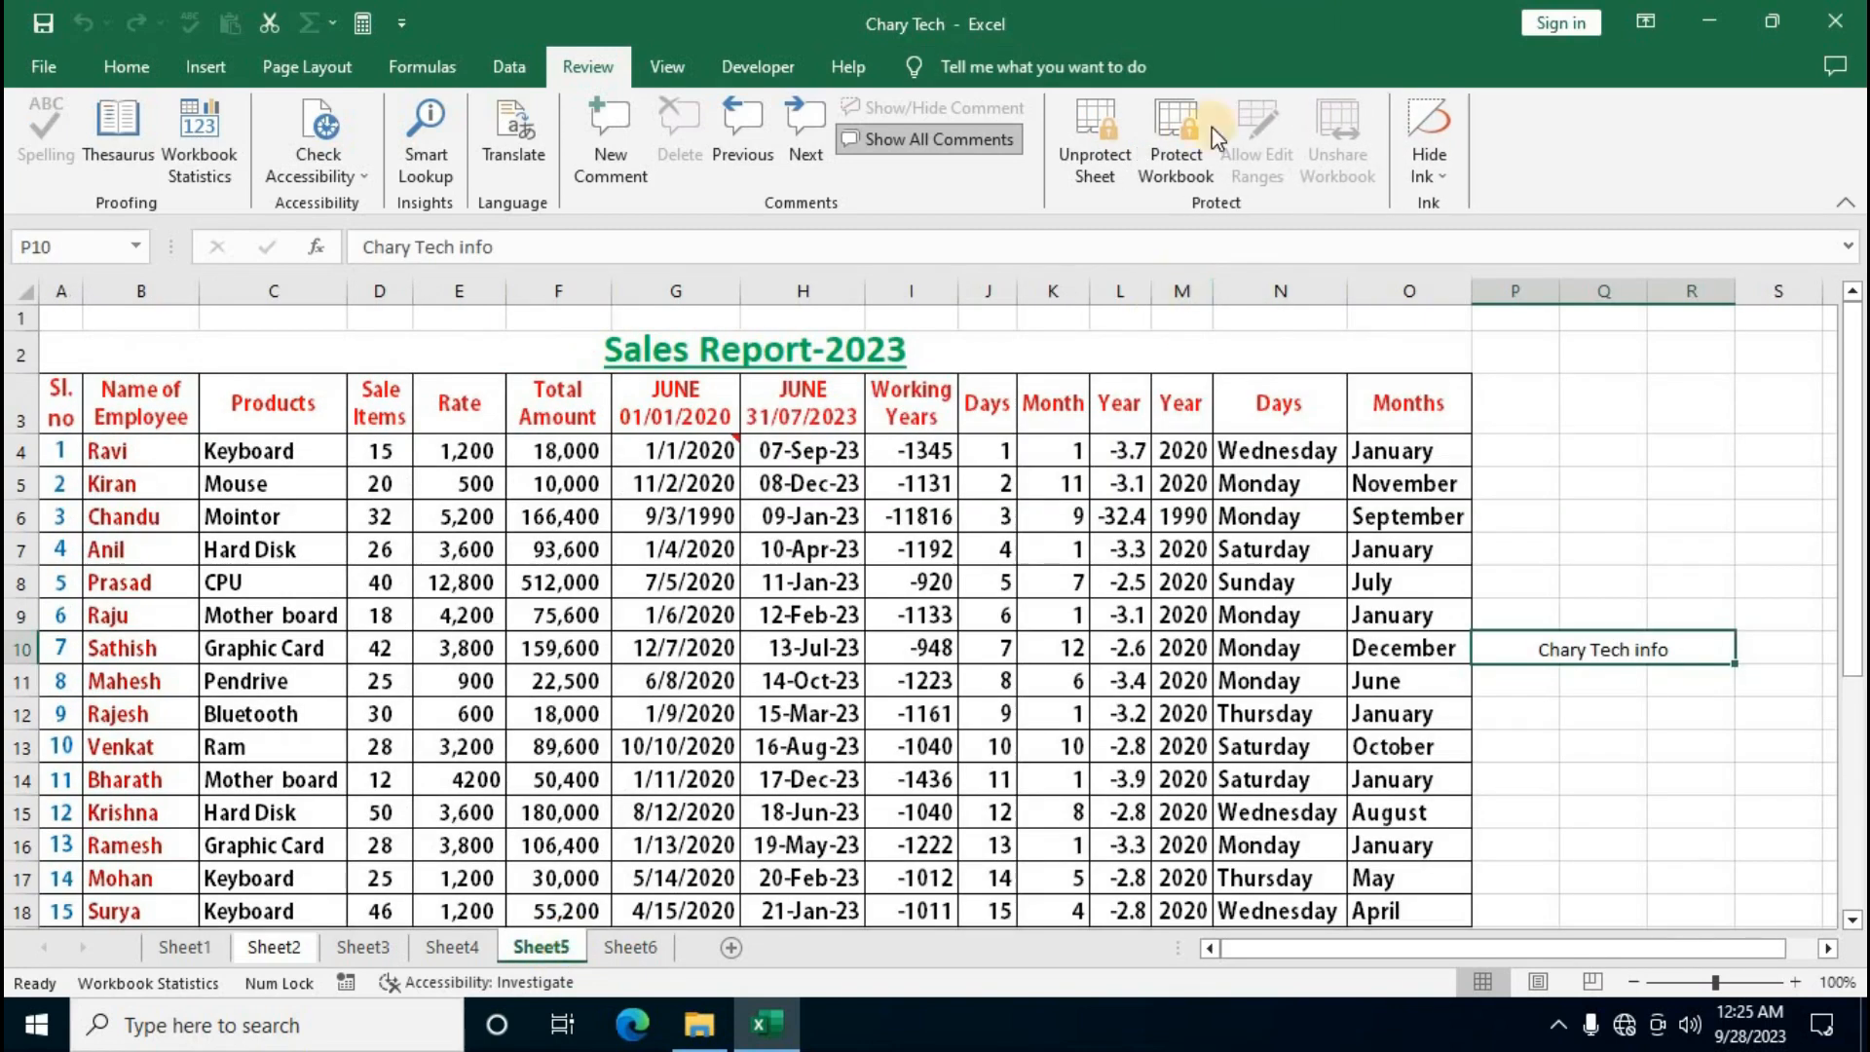
left_click(1183, 175)
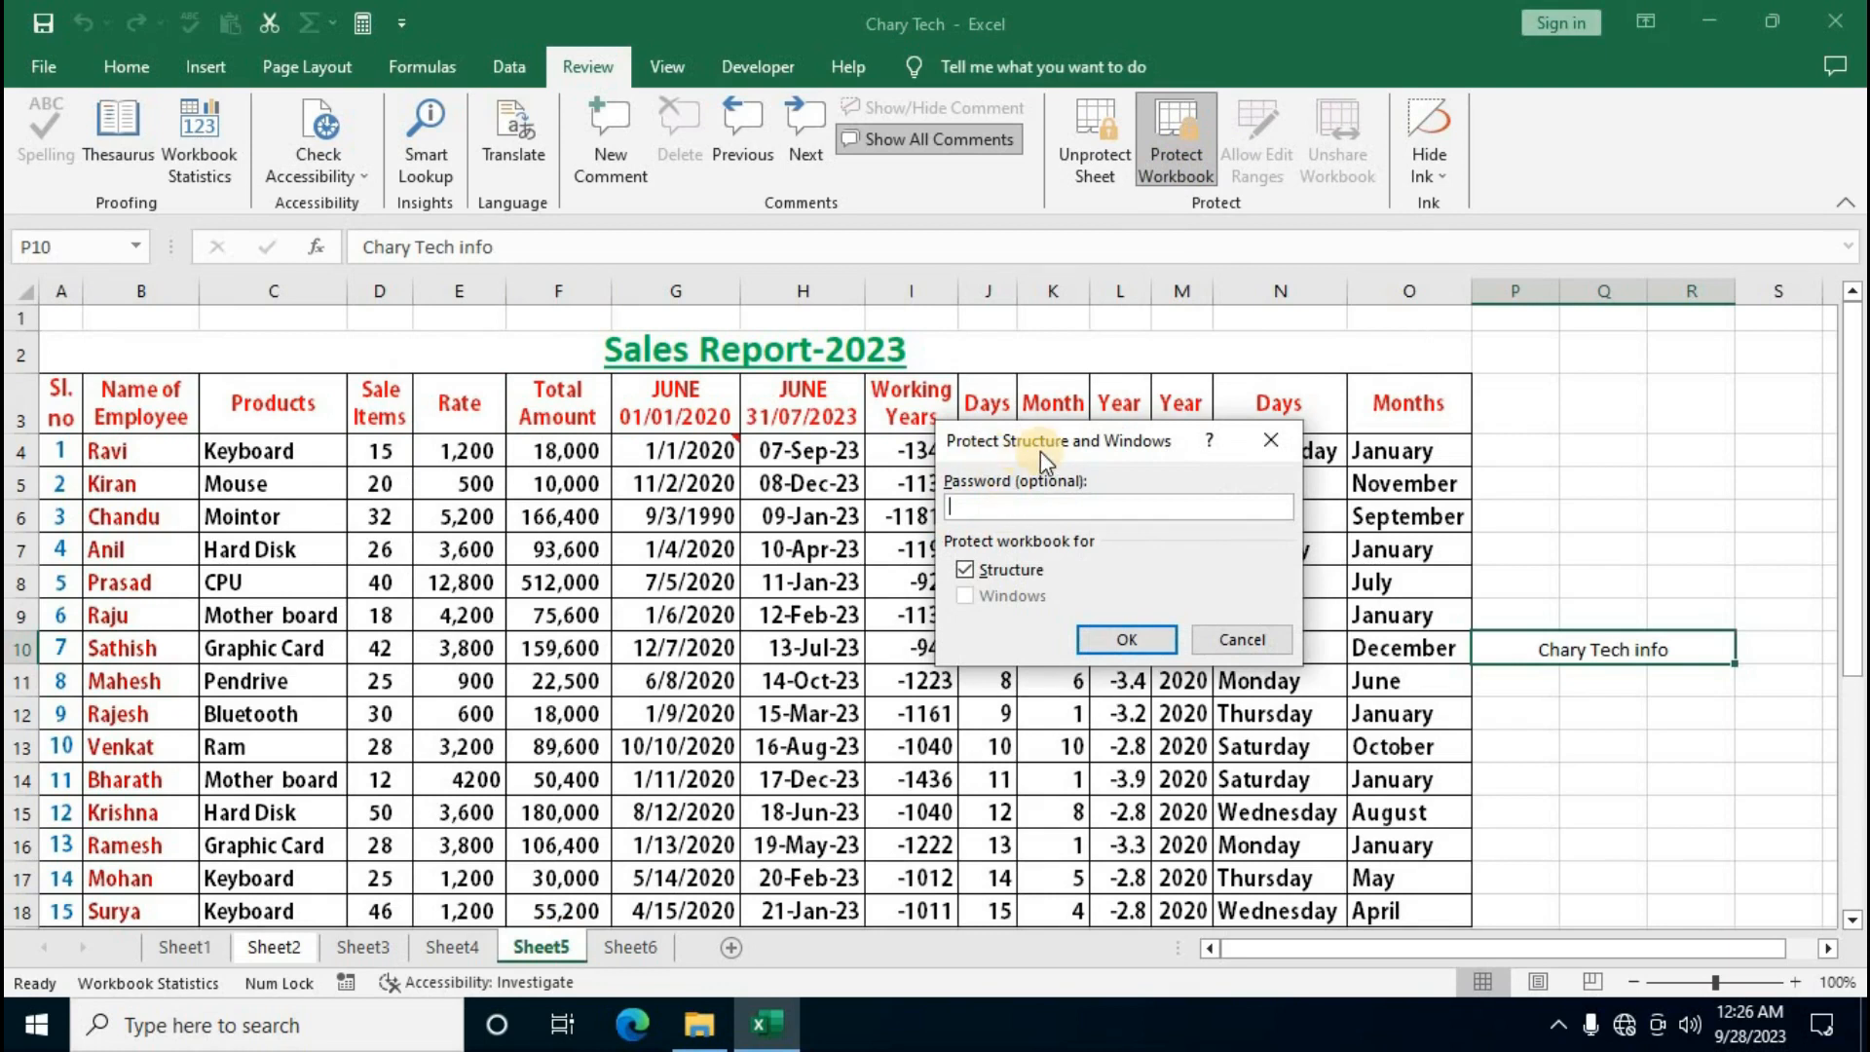
left_click_drag(1166, 442, 1109, 449)
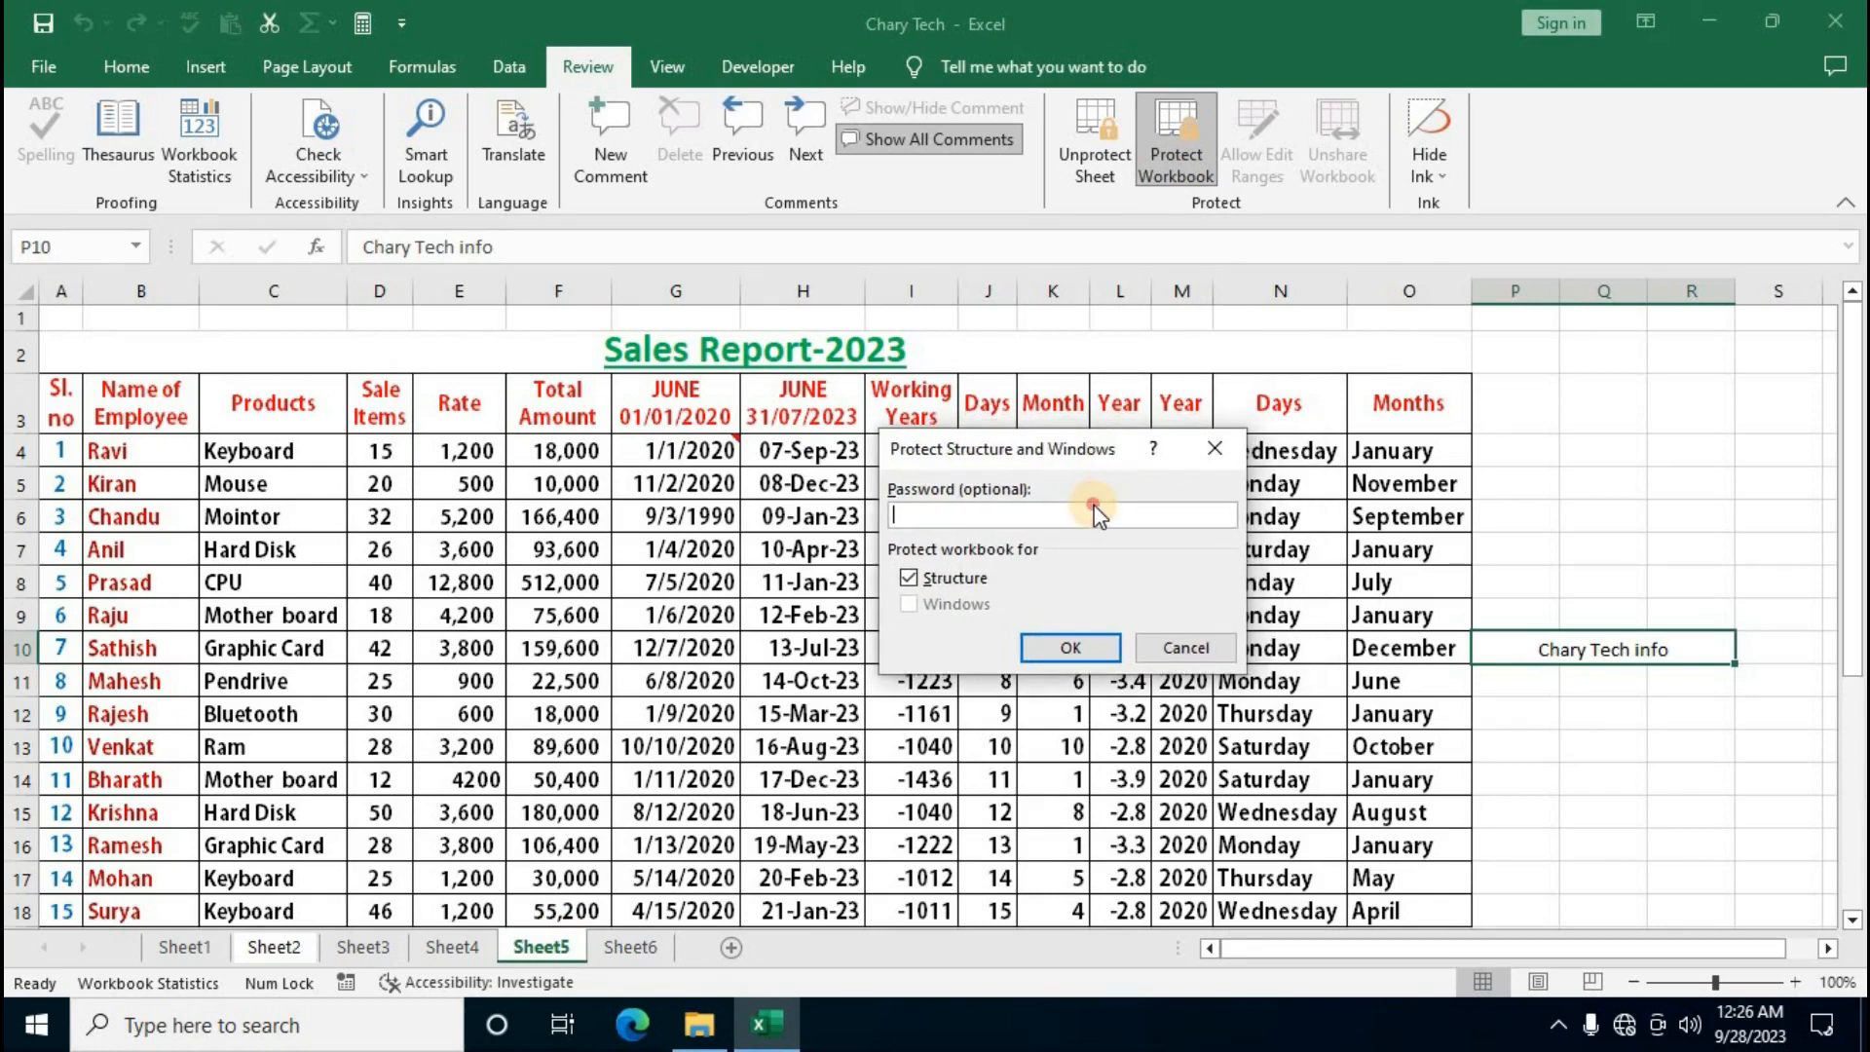
type("123456")
left_click(1068, 646)
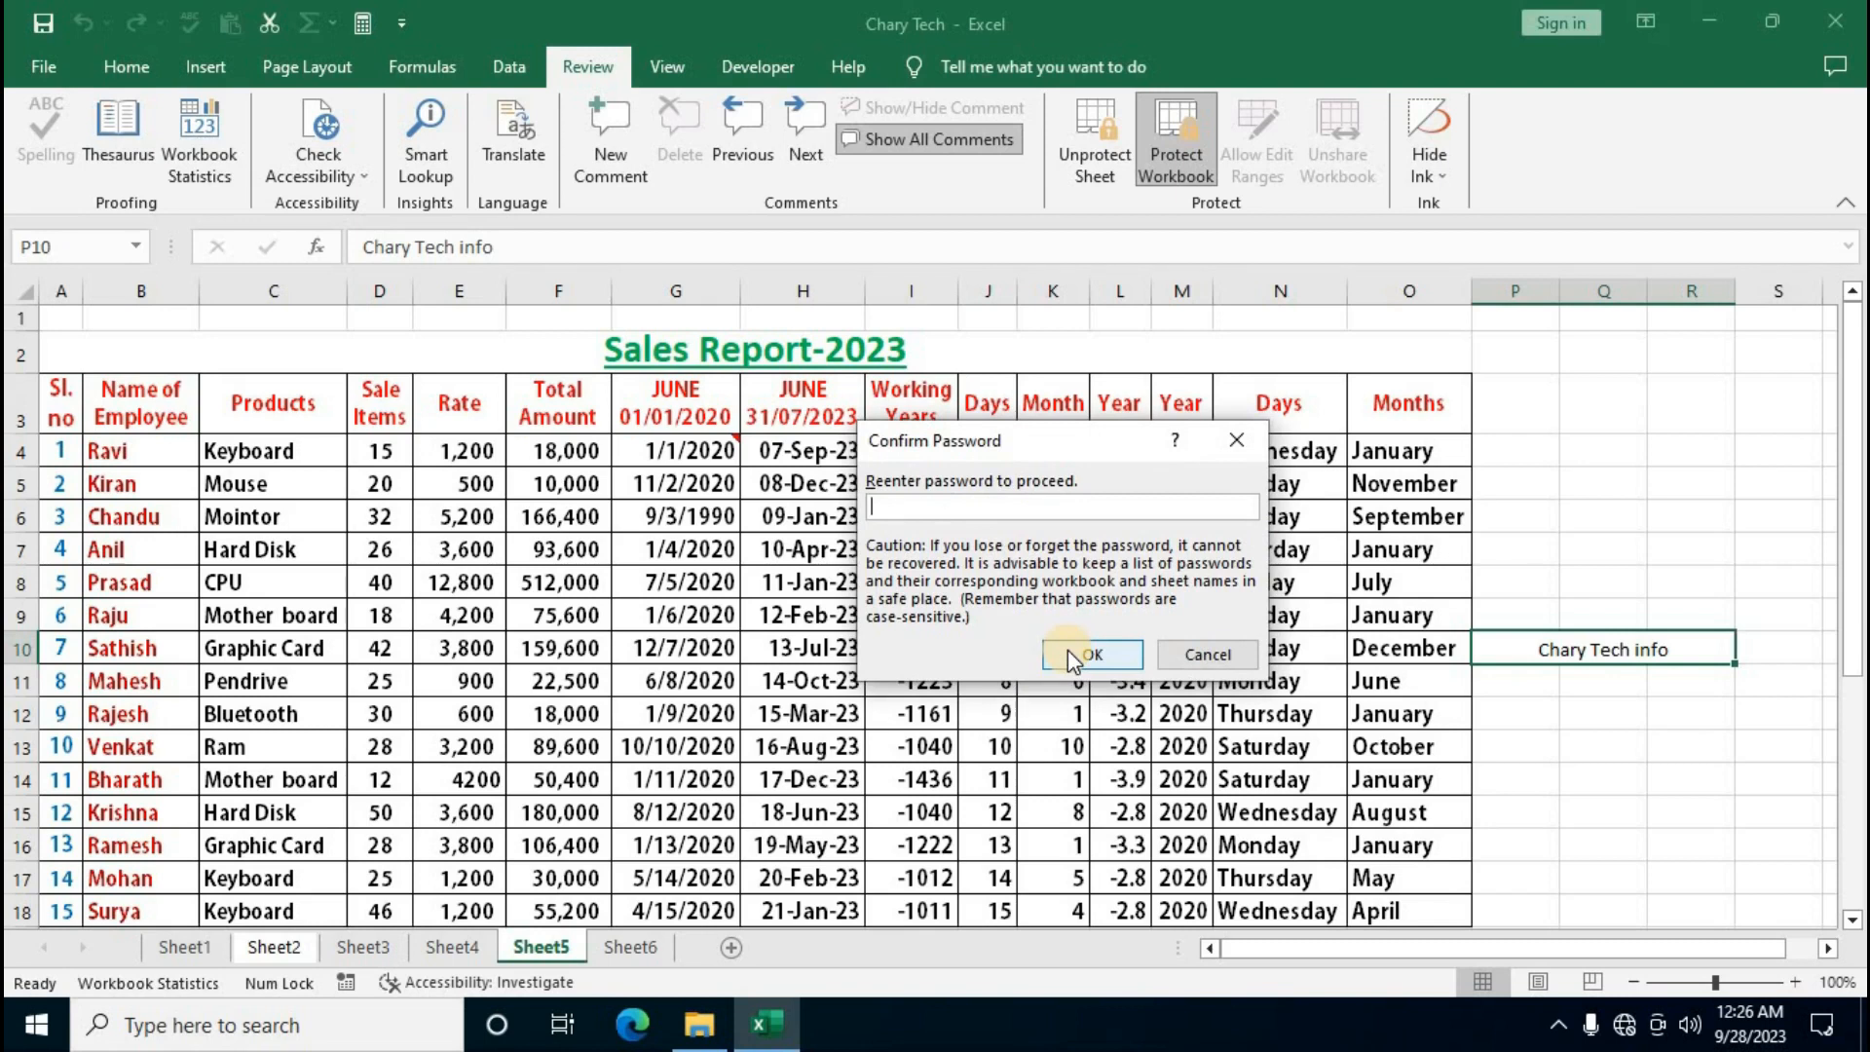
type("123456")
left_click(1094, 655)
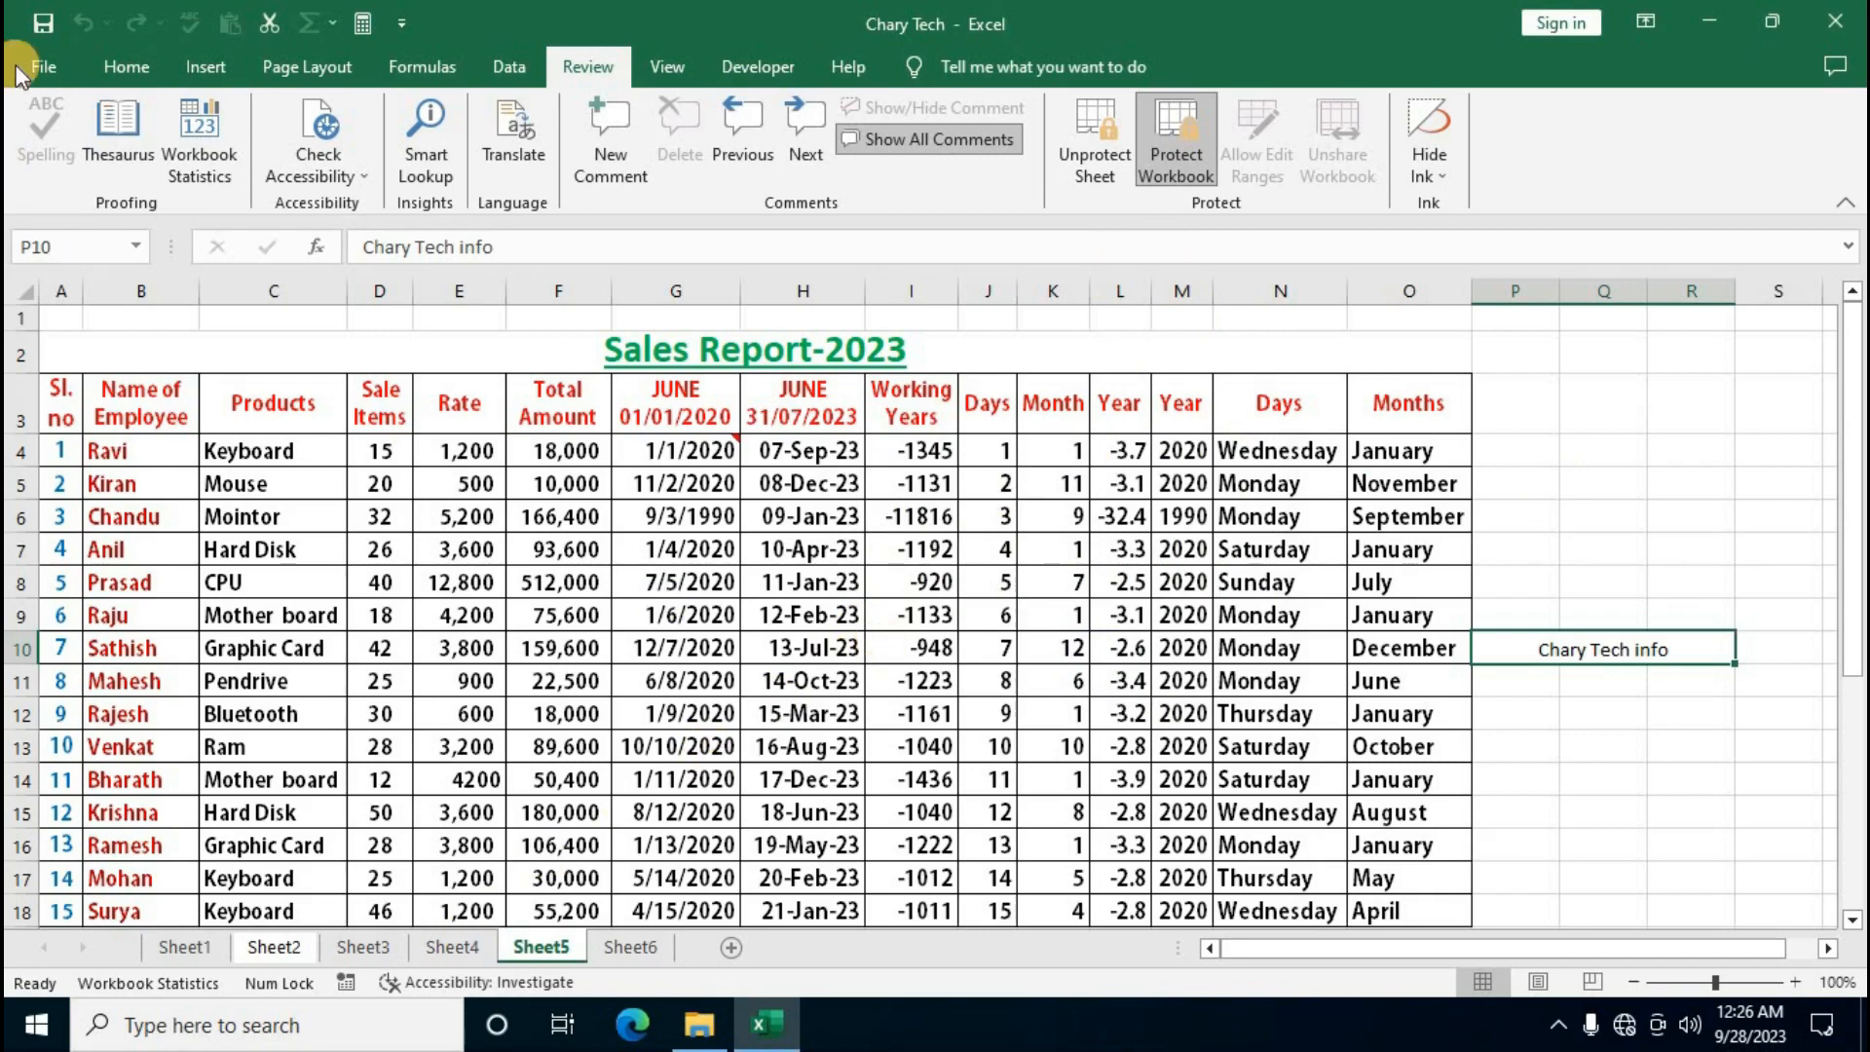
Save the workbook, confirm cell edits still raise the protection warning, and exit Excel
left_click(44, 29)
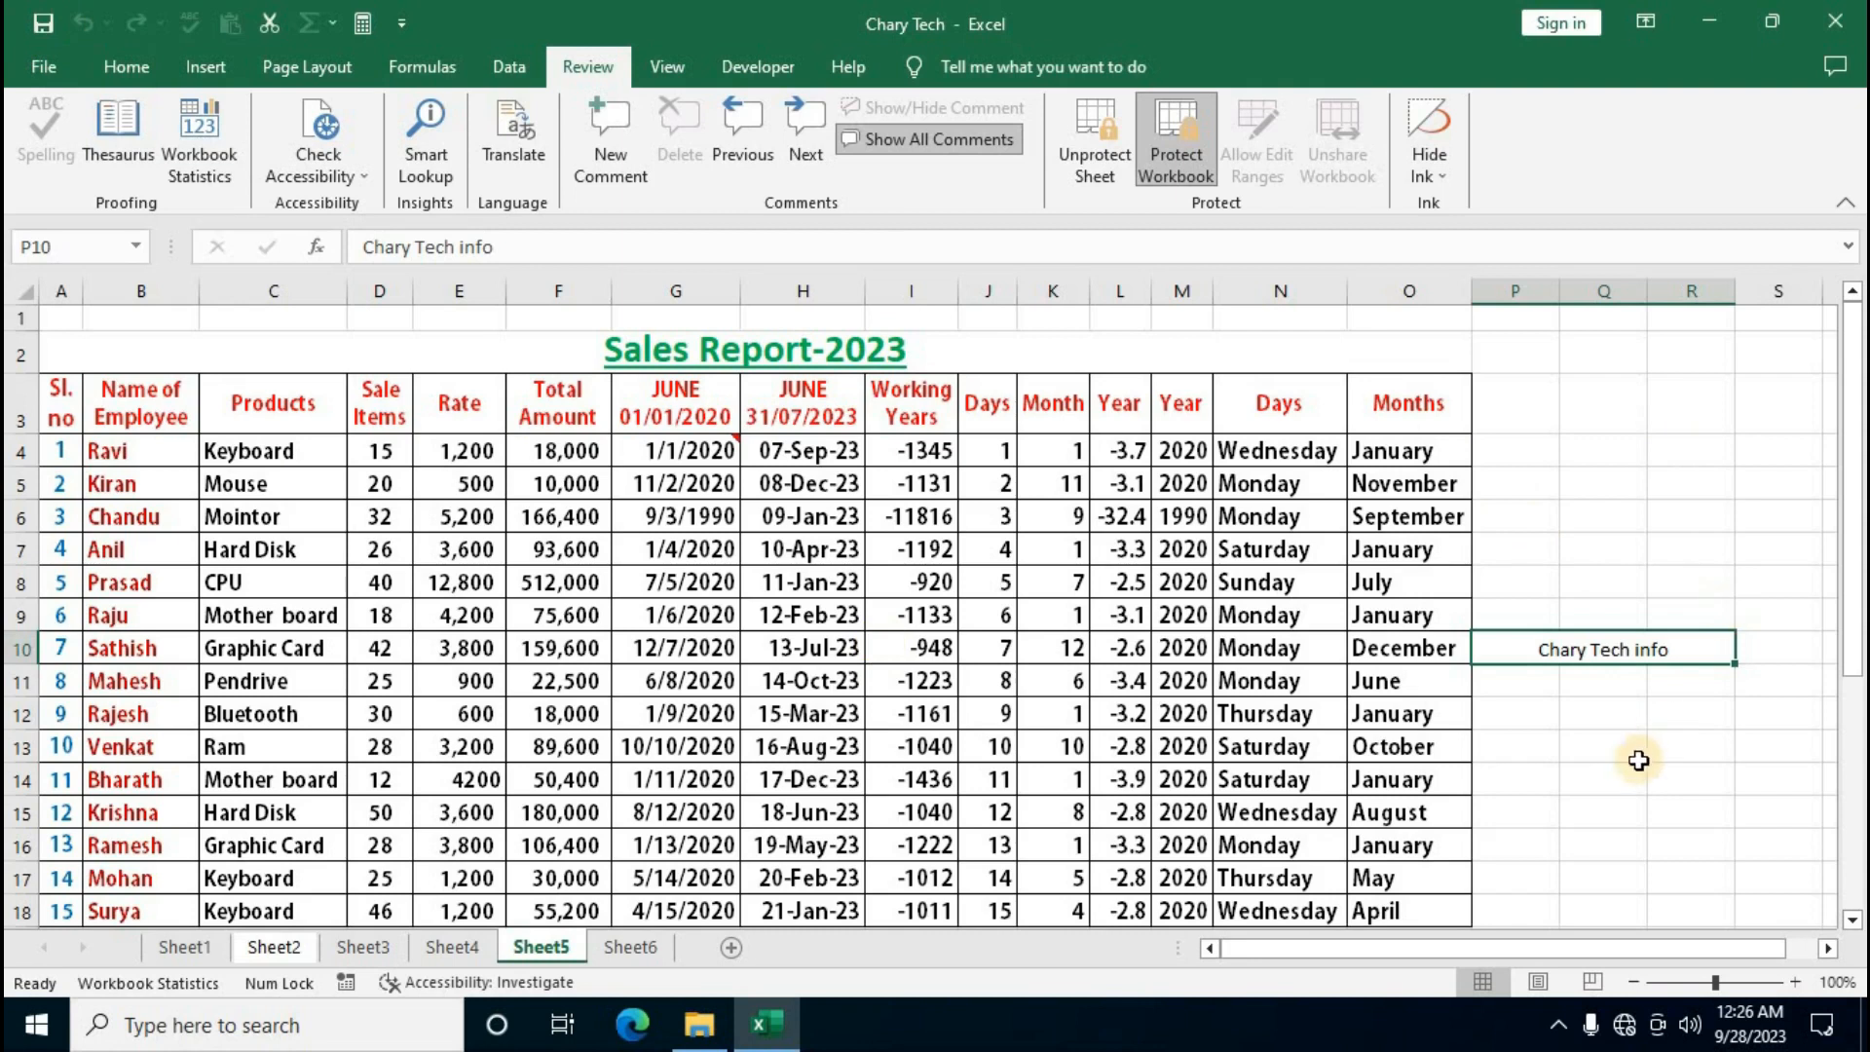
double_click(1619, 675)
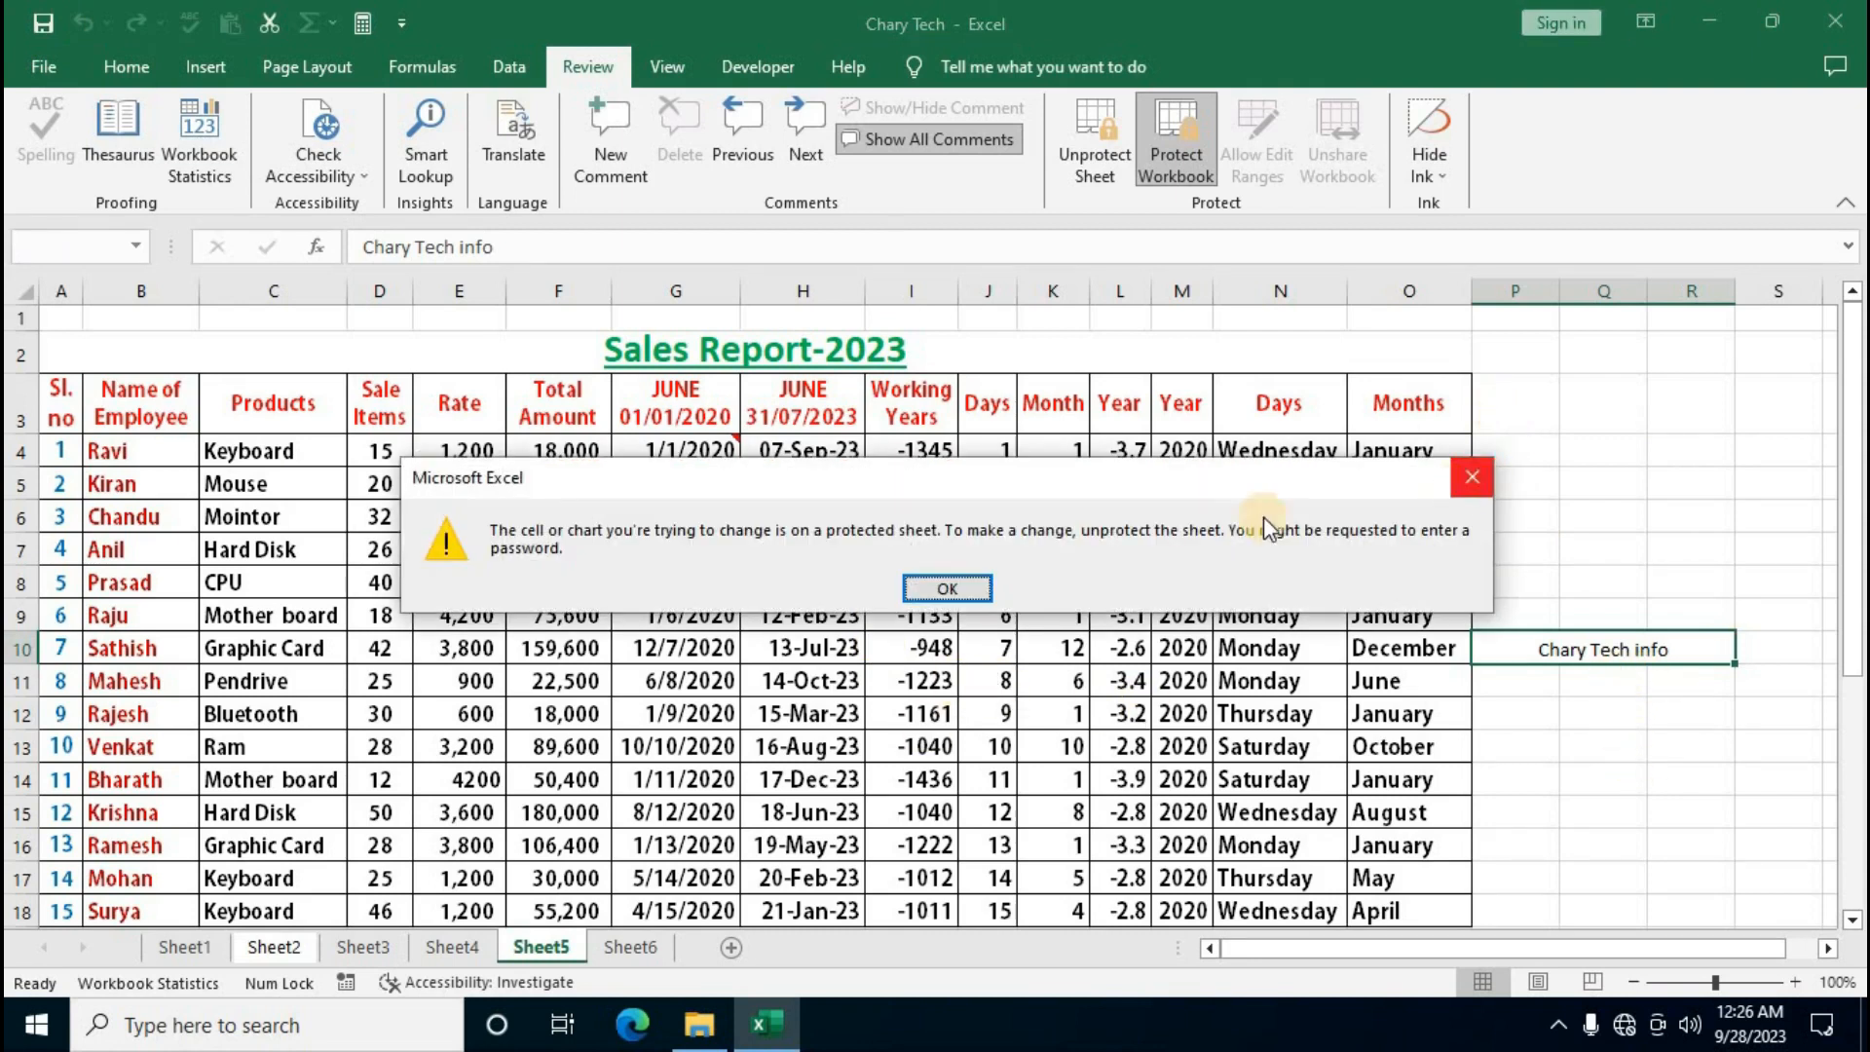
left_click(1652, 484)
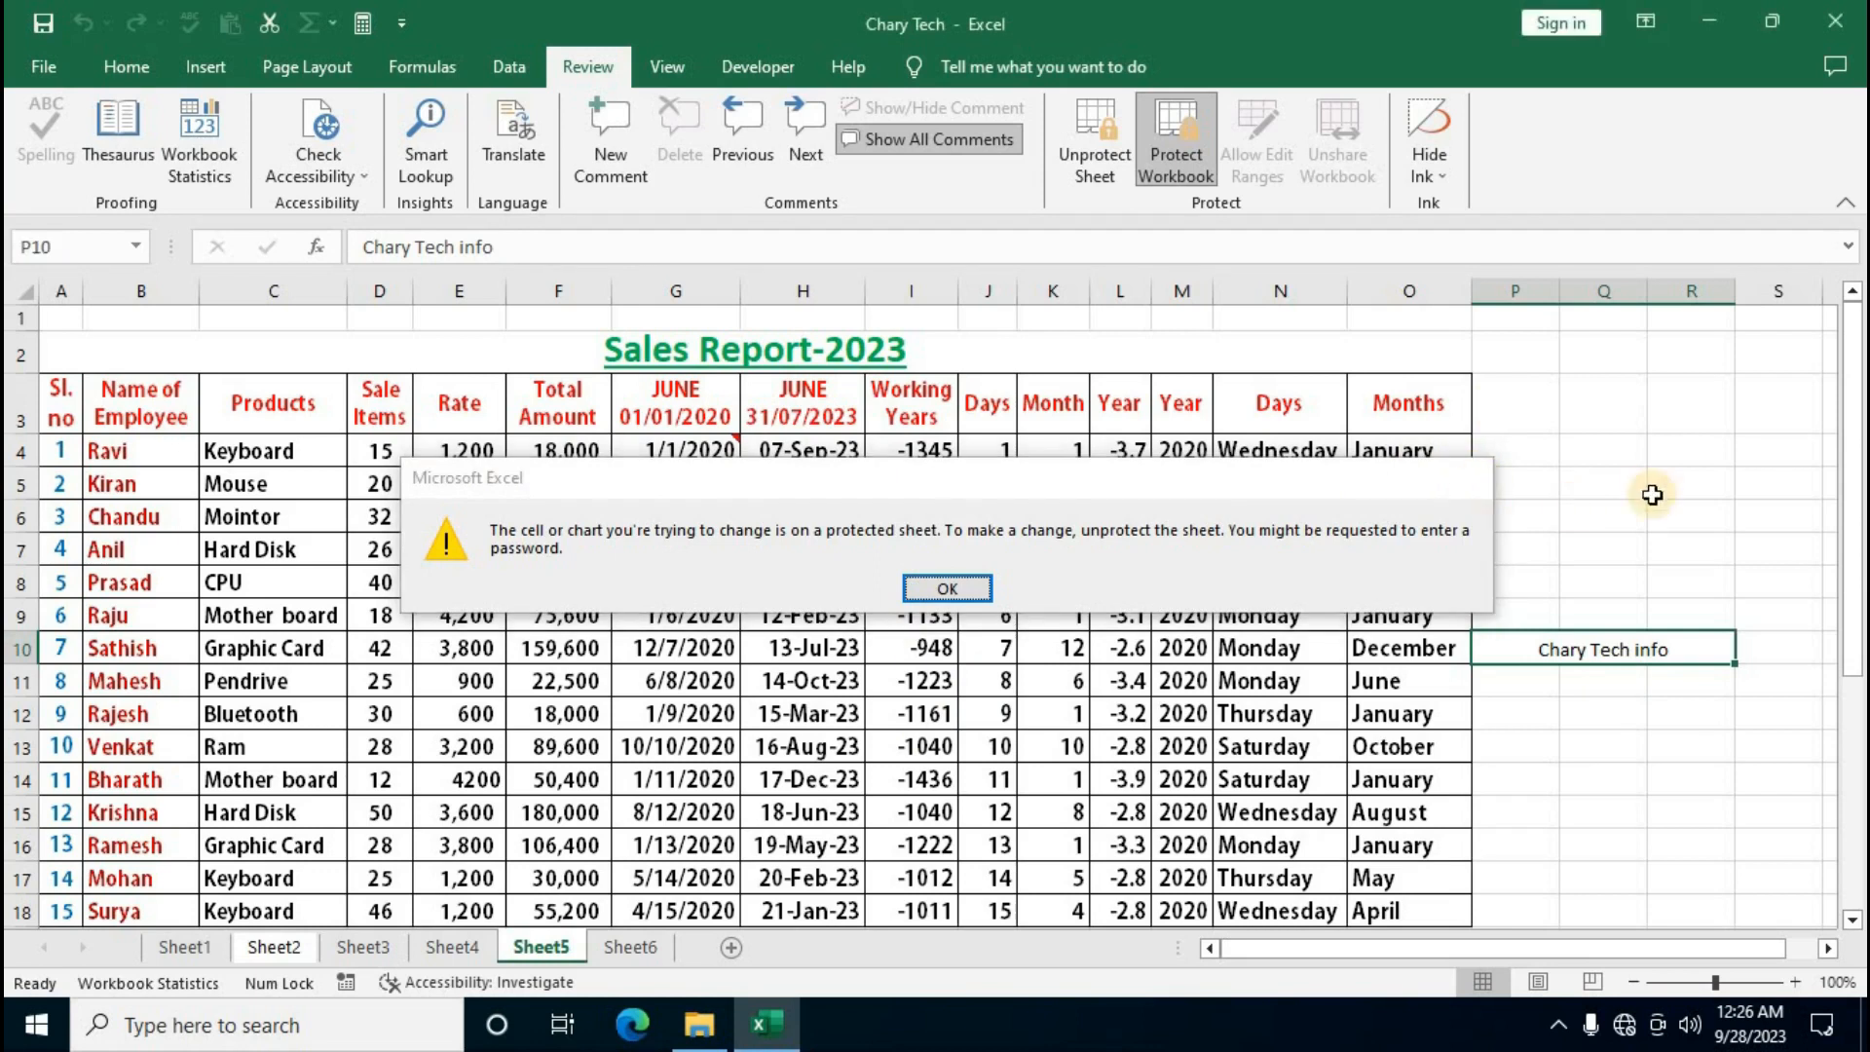
key("Return")
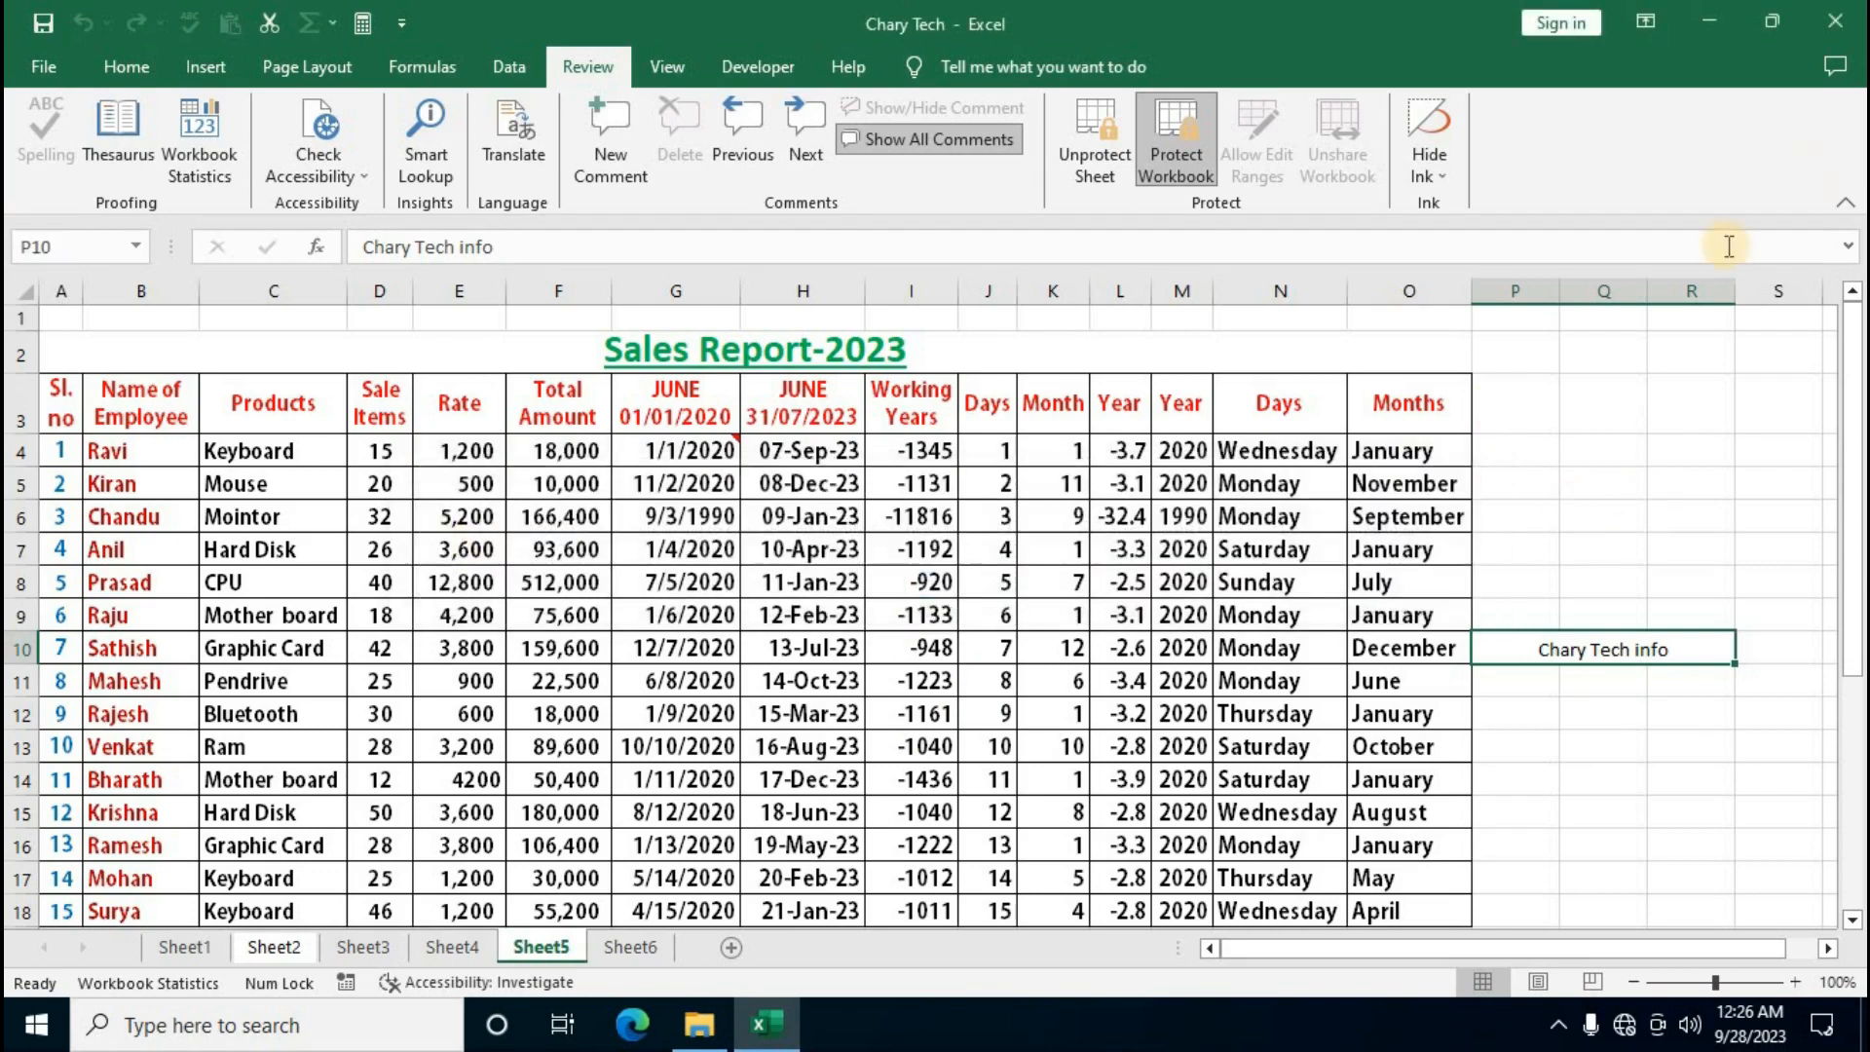
left_click(1838, 24)
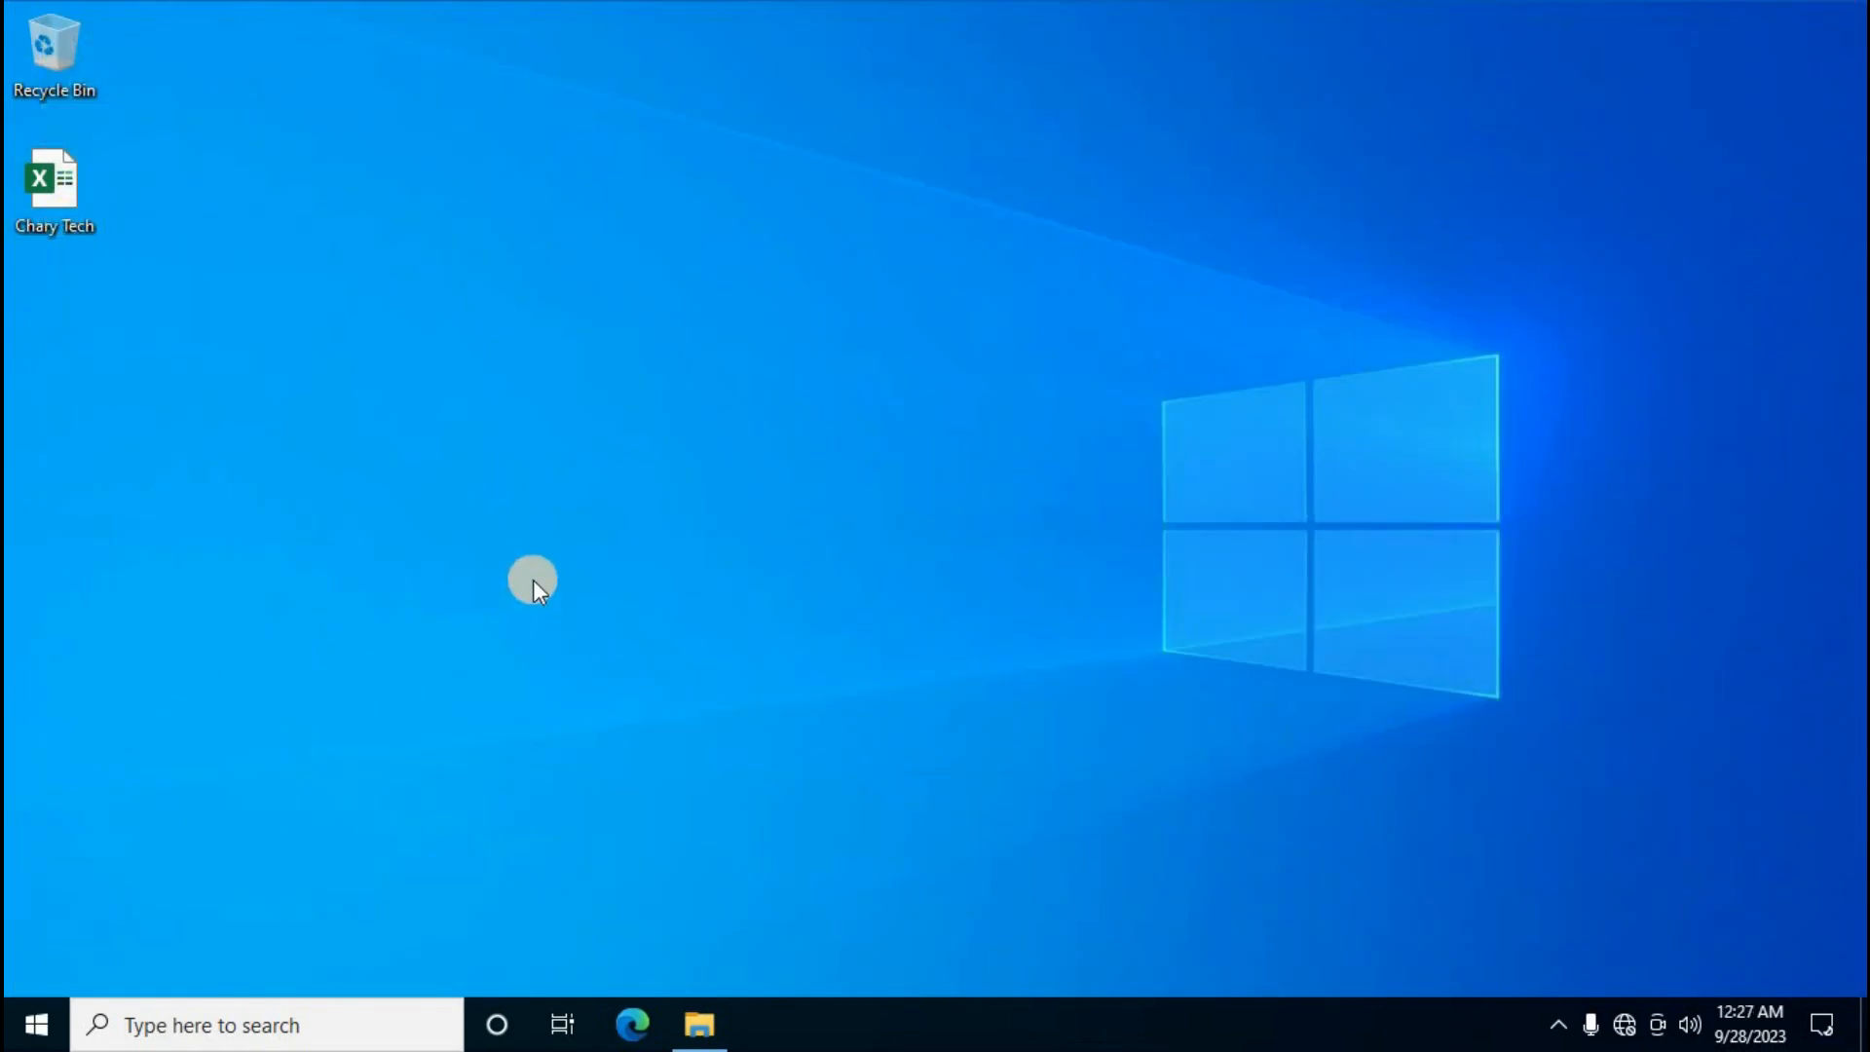
Search Windows for 'file' to look for File Explorer Options
left_click(259, 1032)
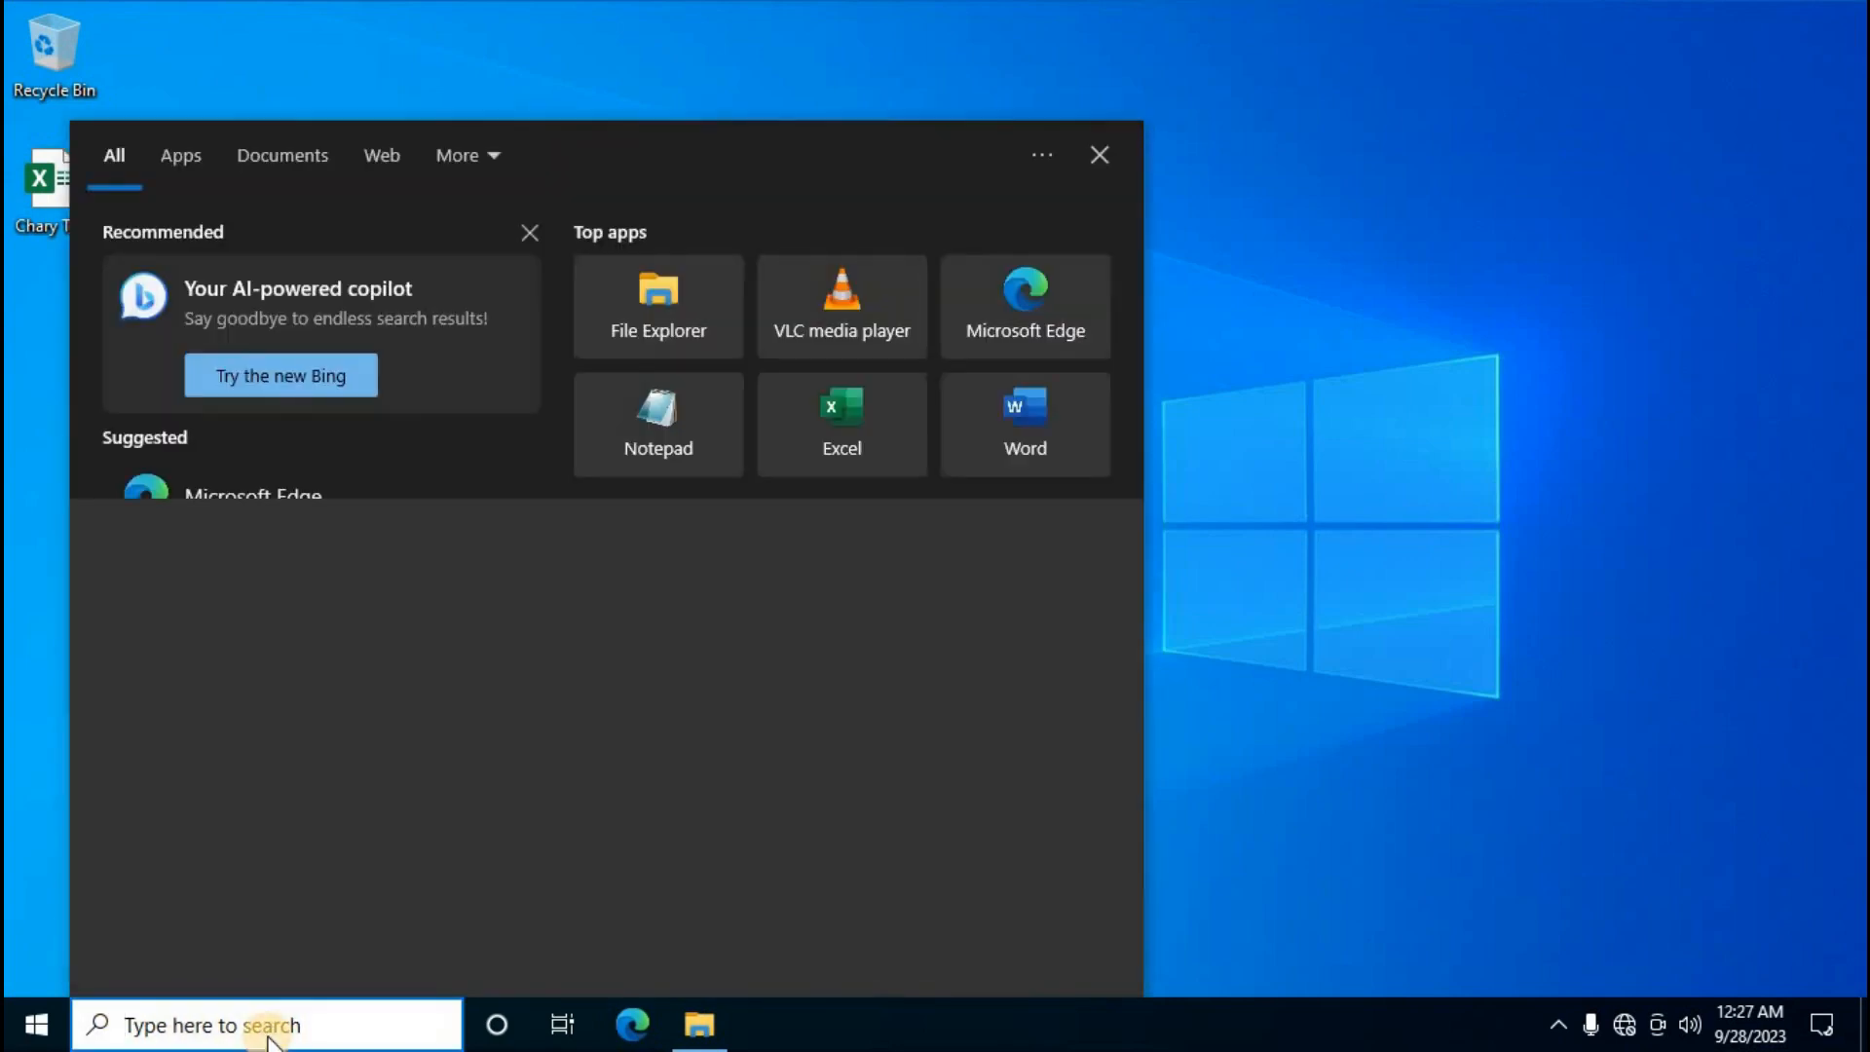
type("f")
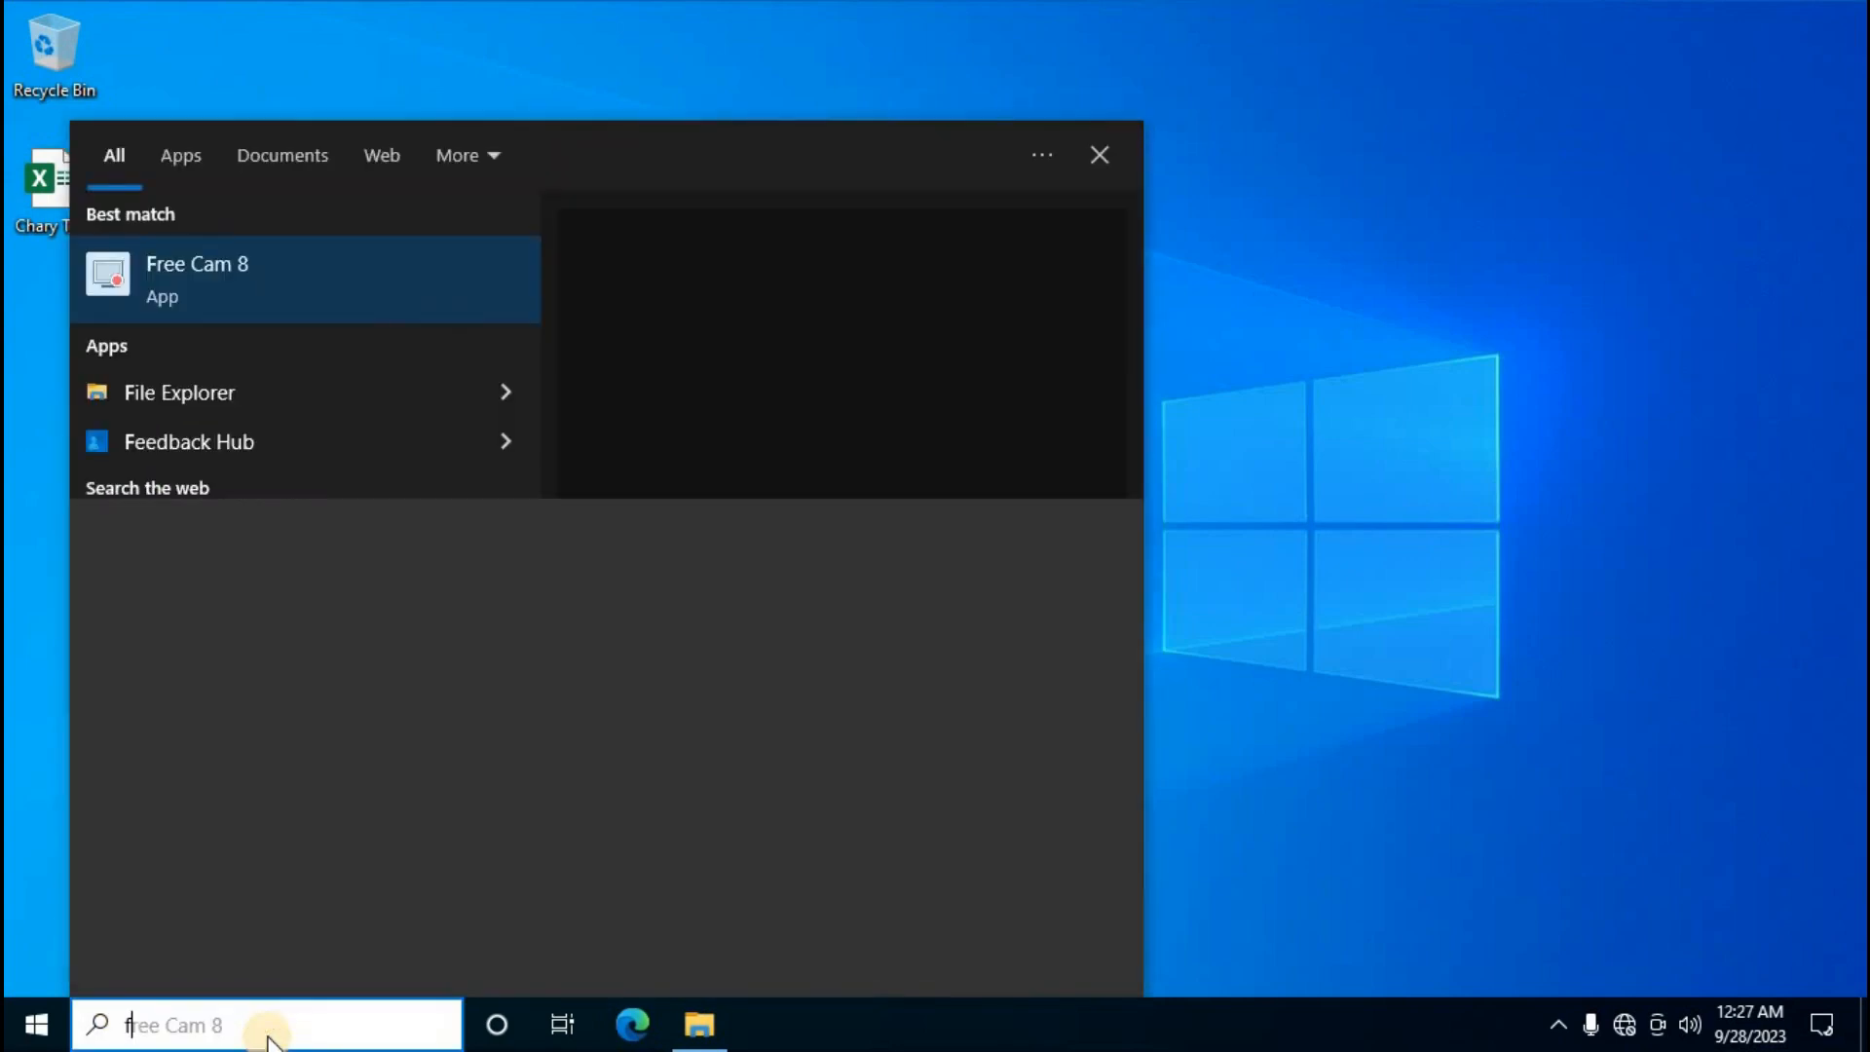
type("ile")
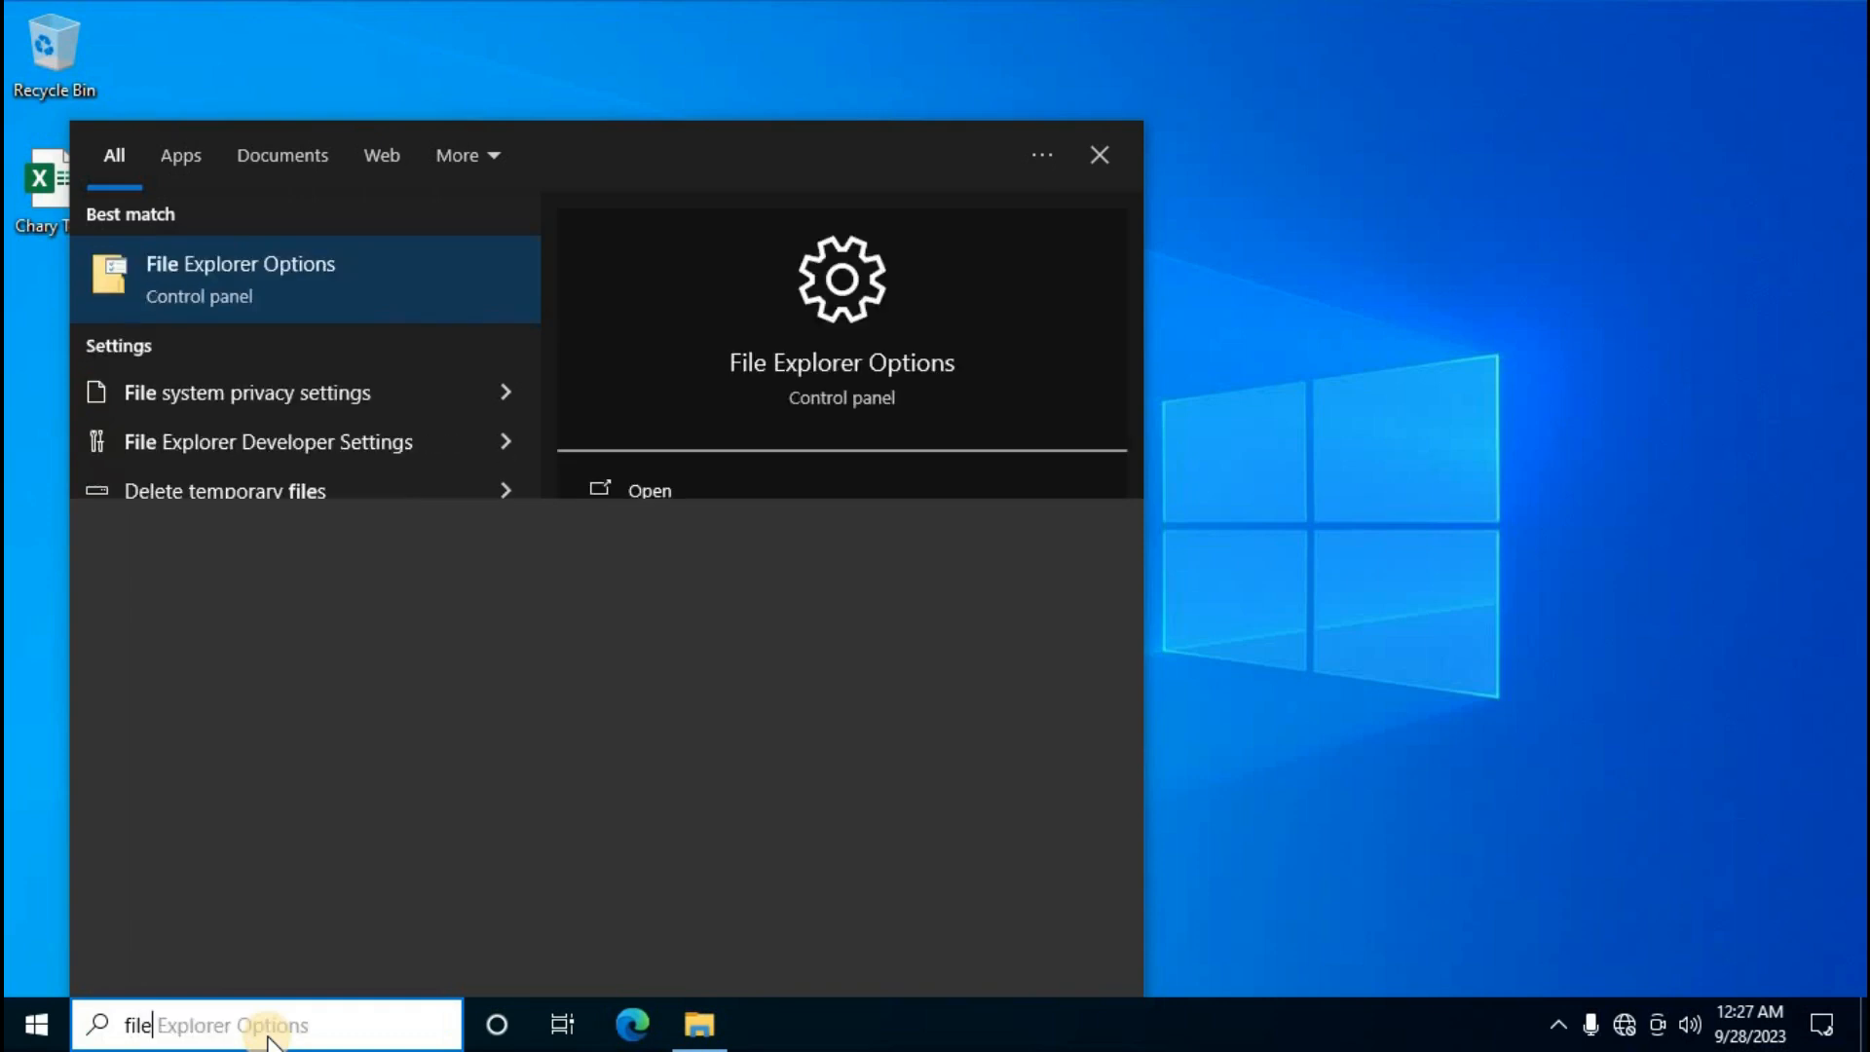
In File Explorer Options' View settings, untick 'Hide extensions for known file types' and apply
left_click(255, 272)
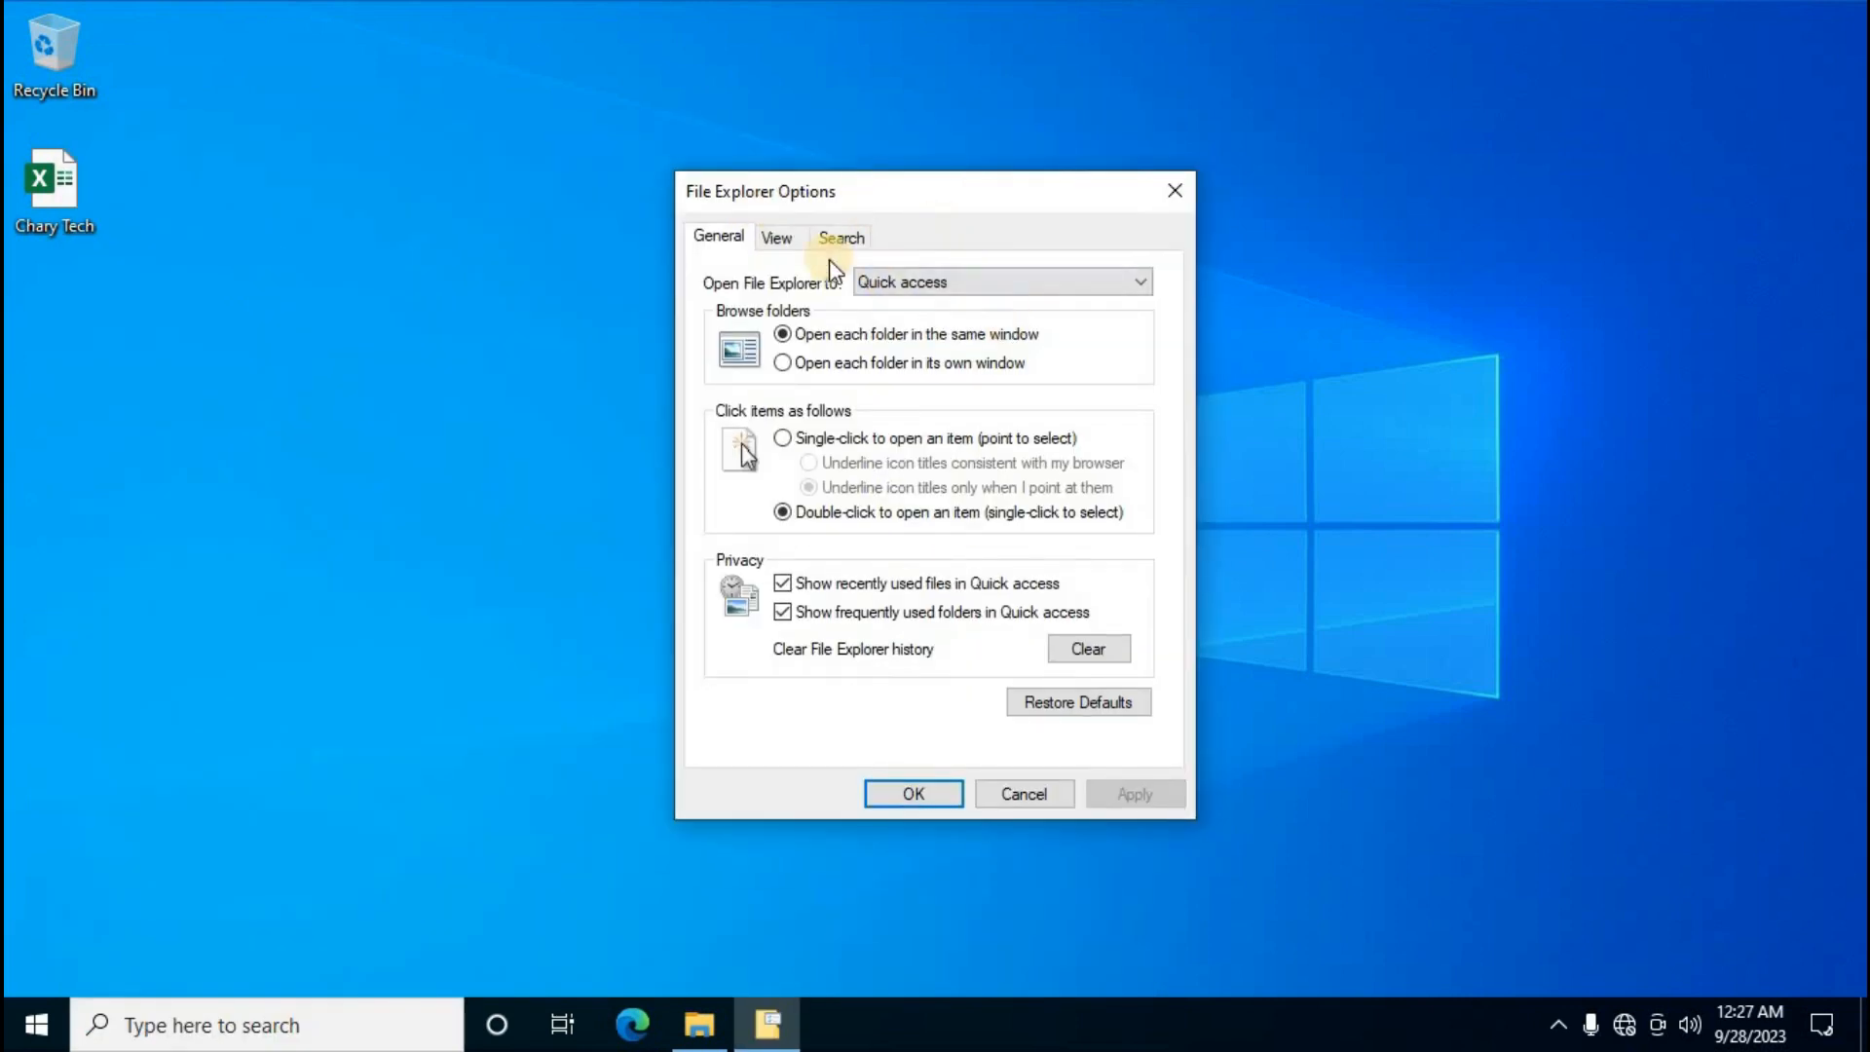
left_click(787, 243)
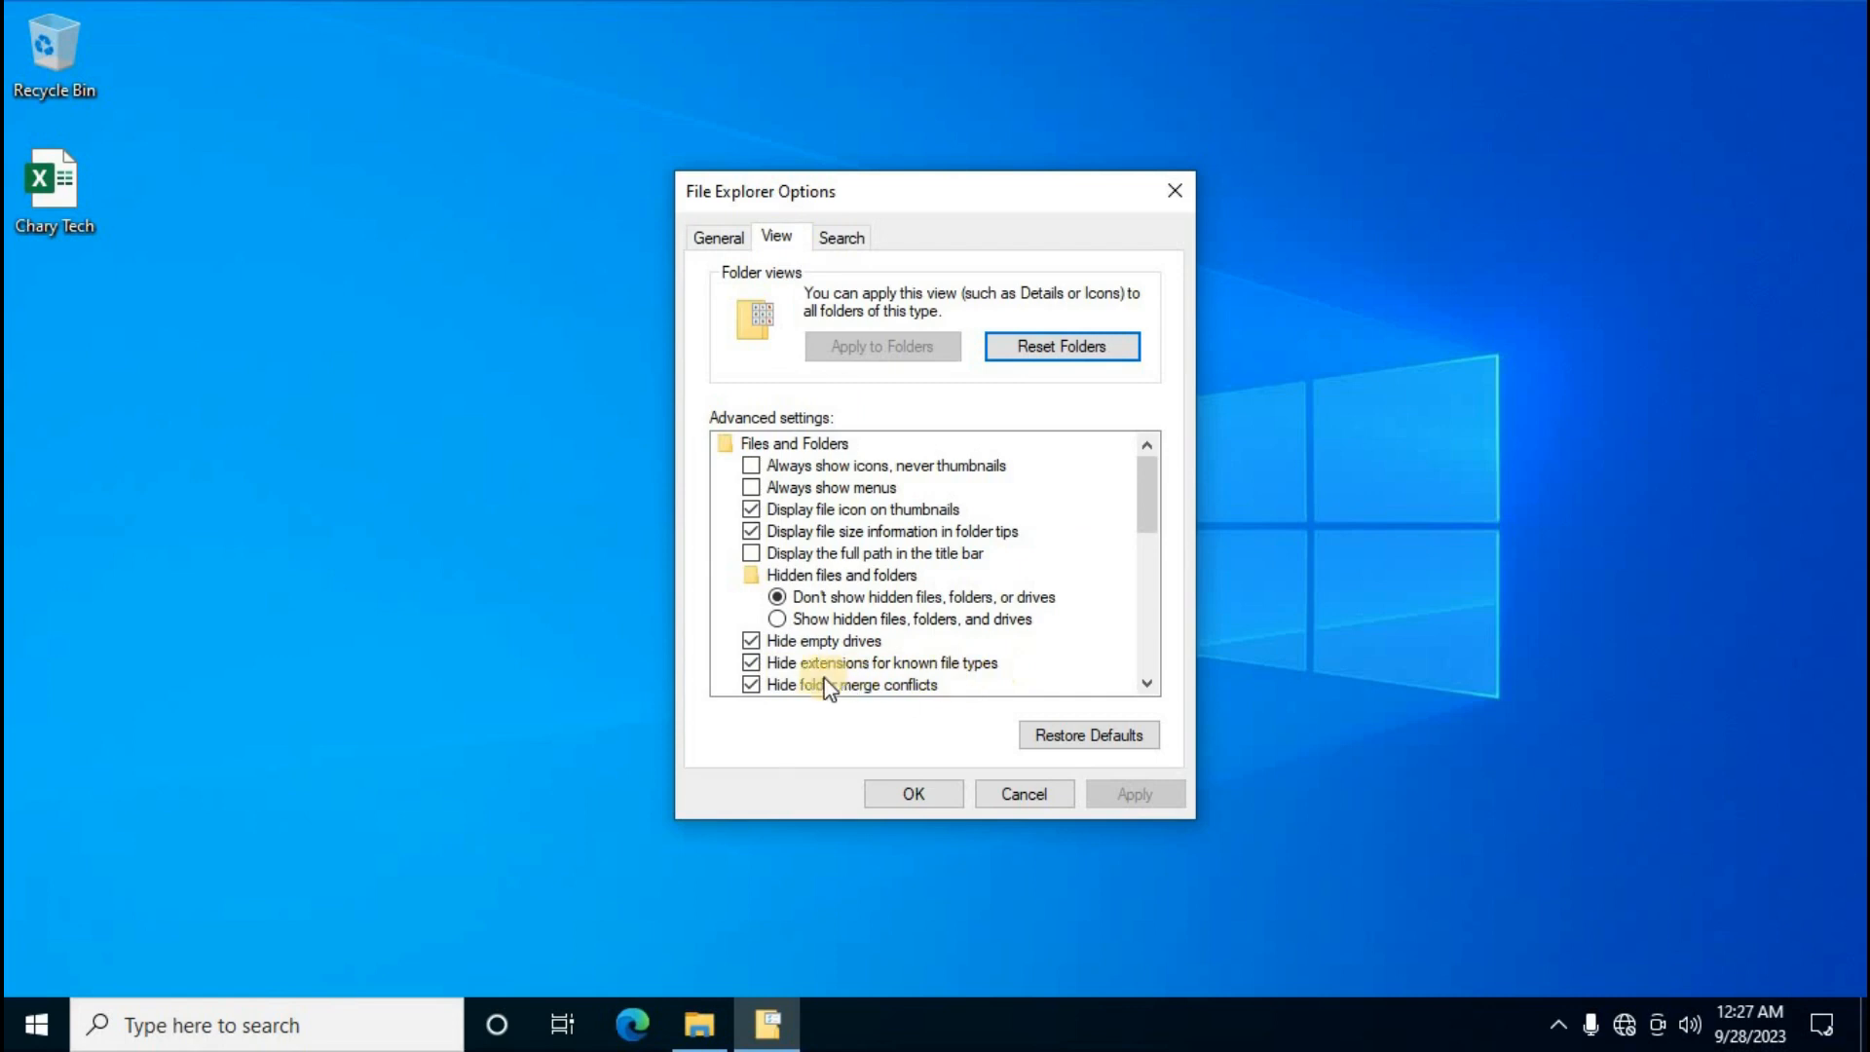
left_click(752, 663)
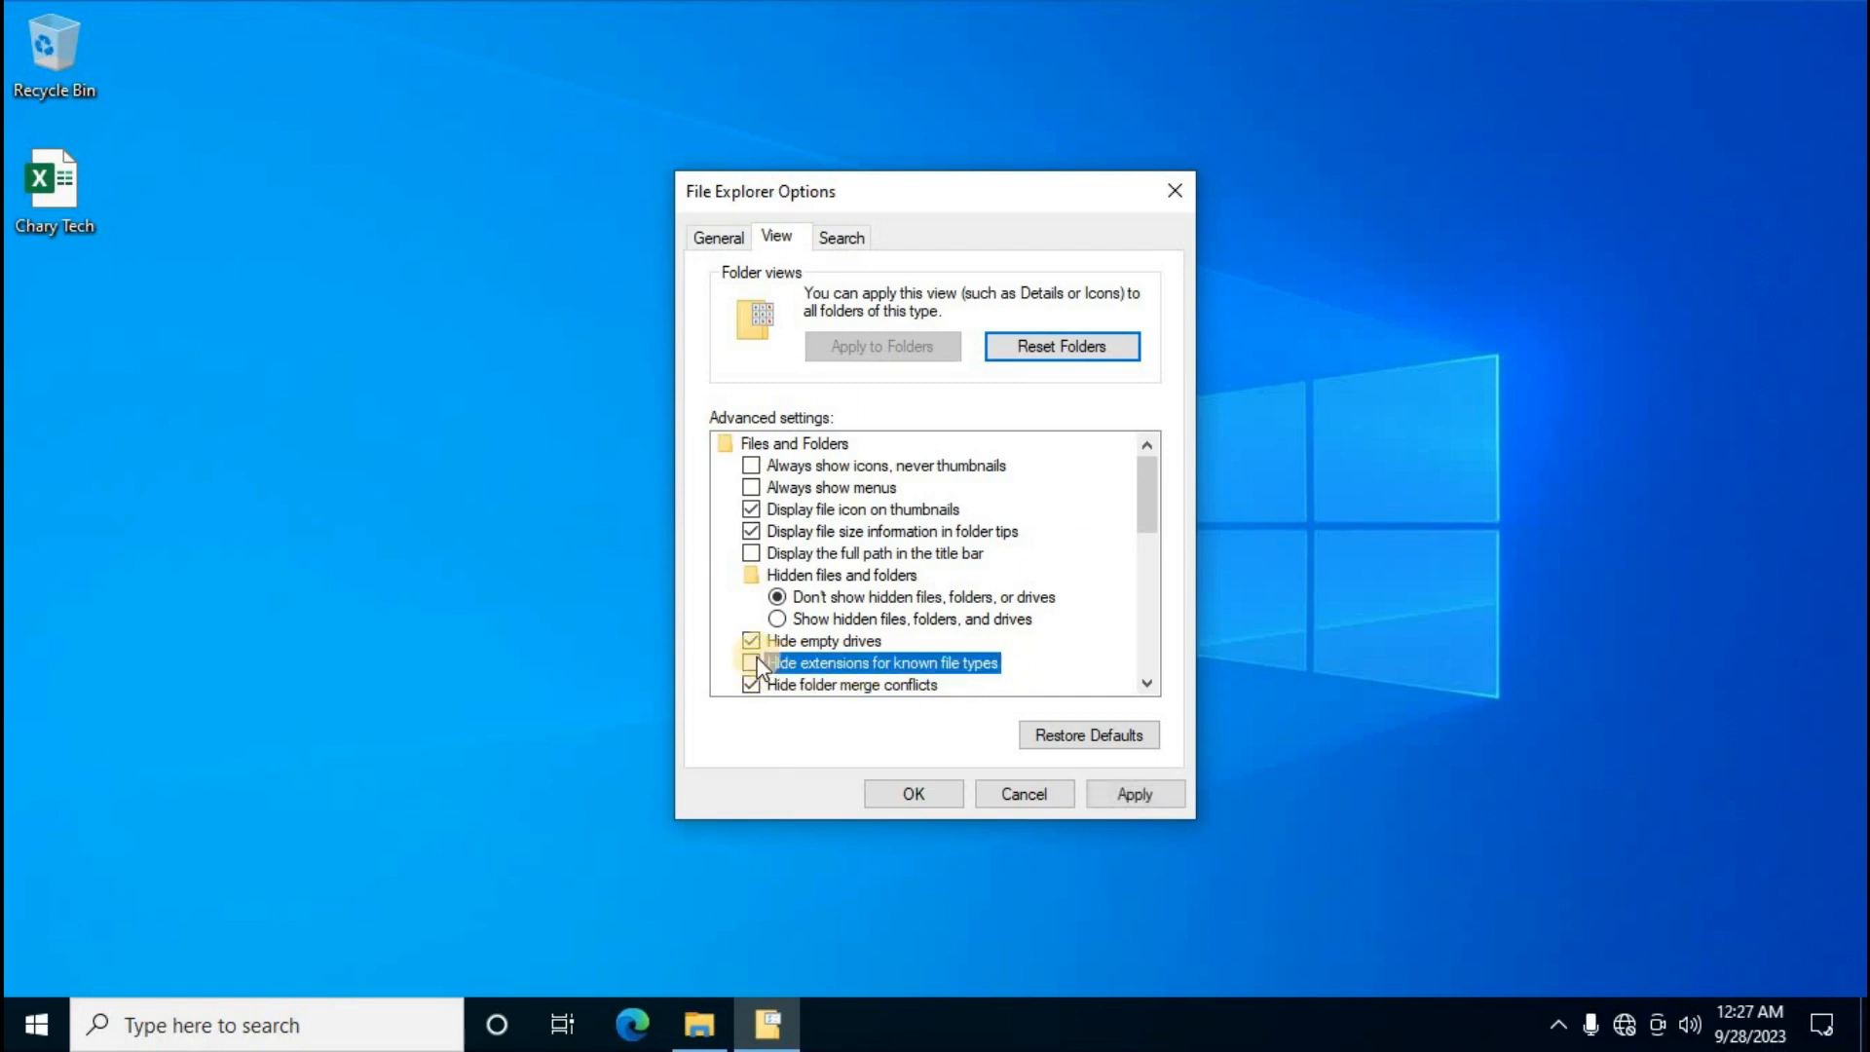
left_click(915, 795)
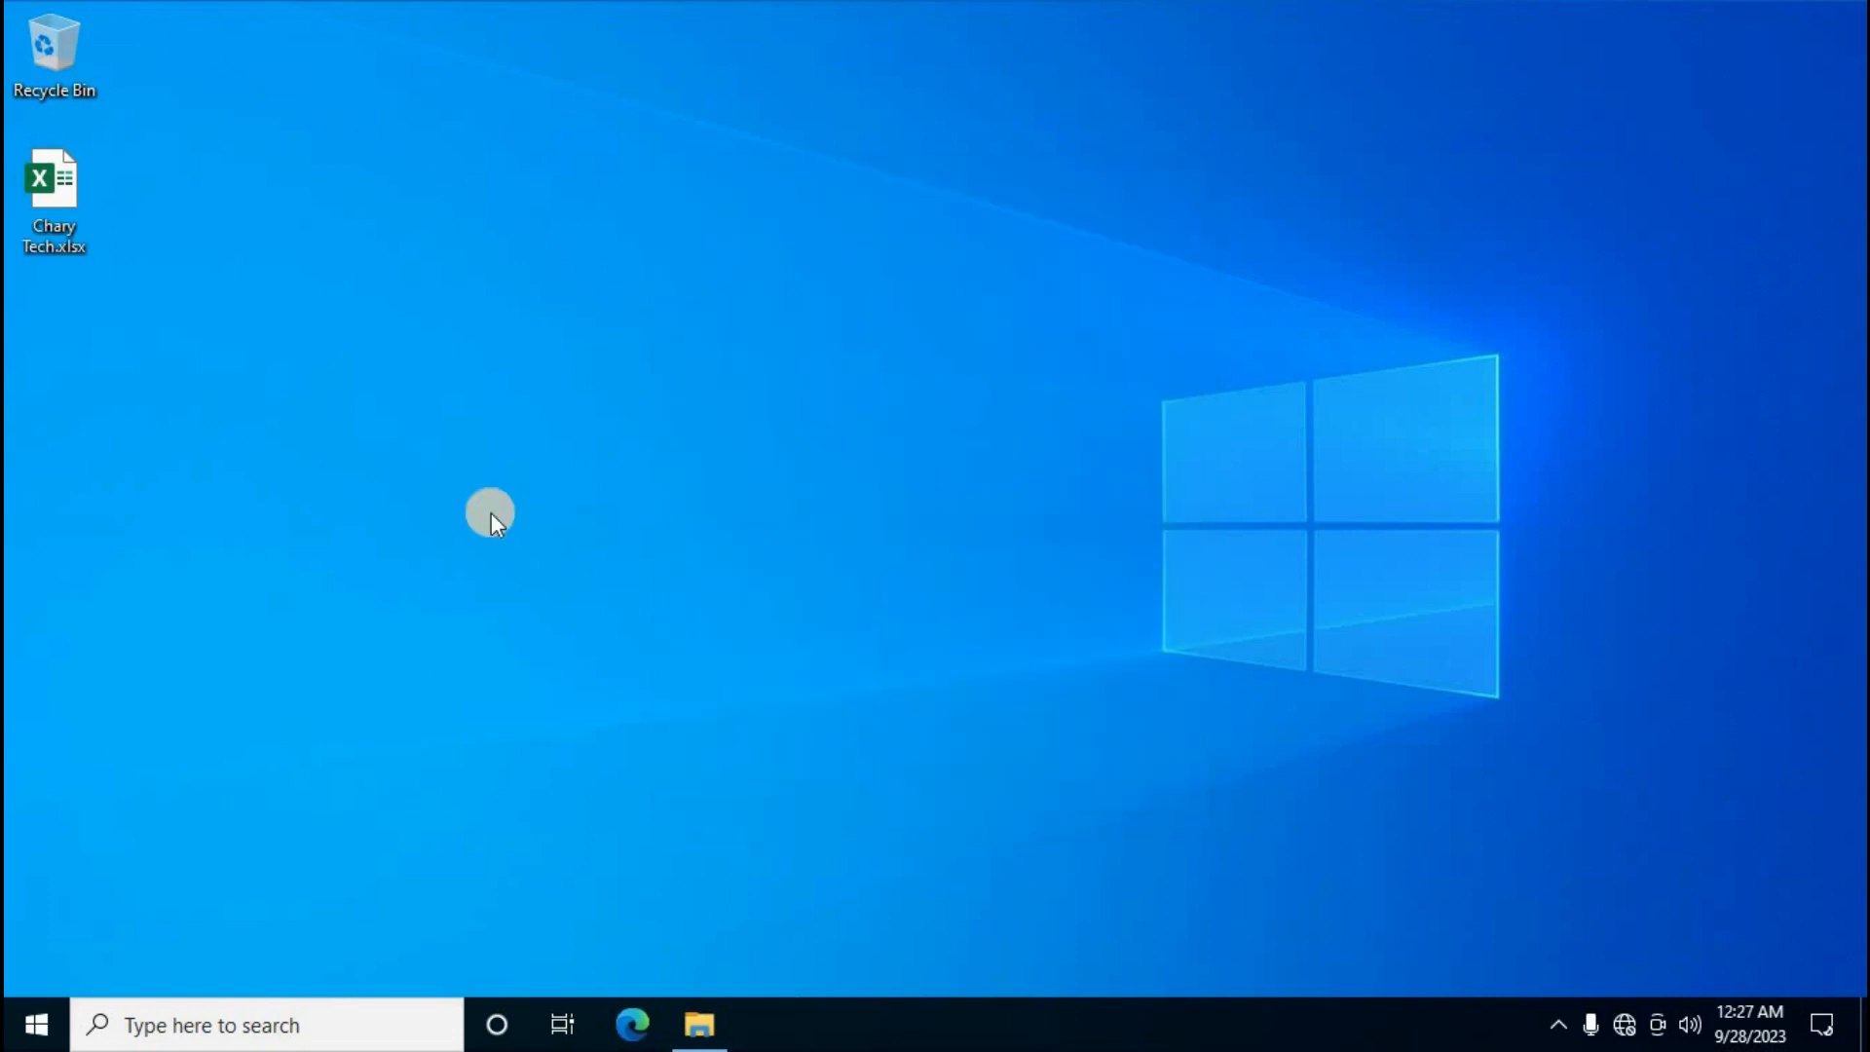
left_click(703, 1039)
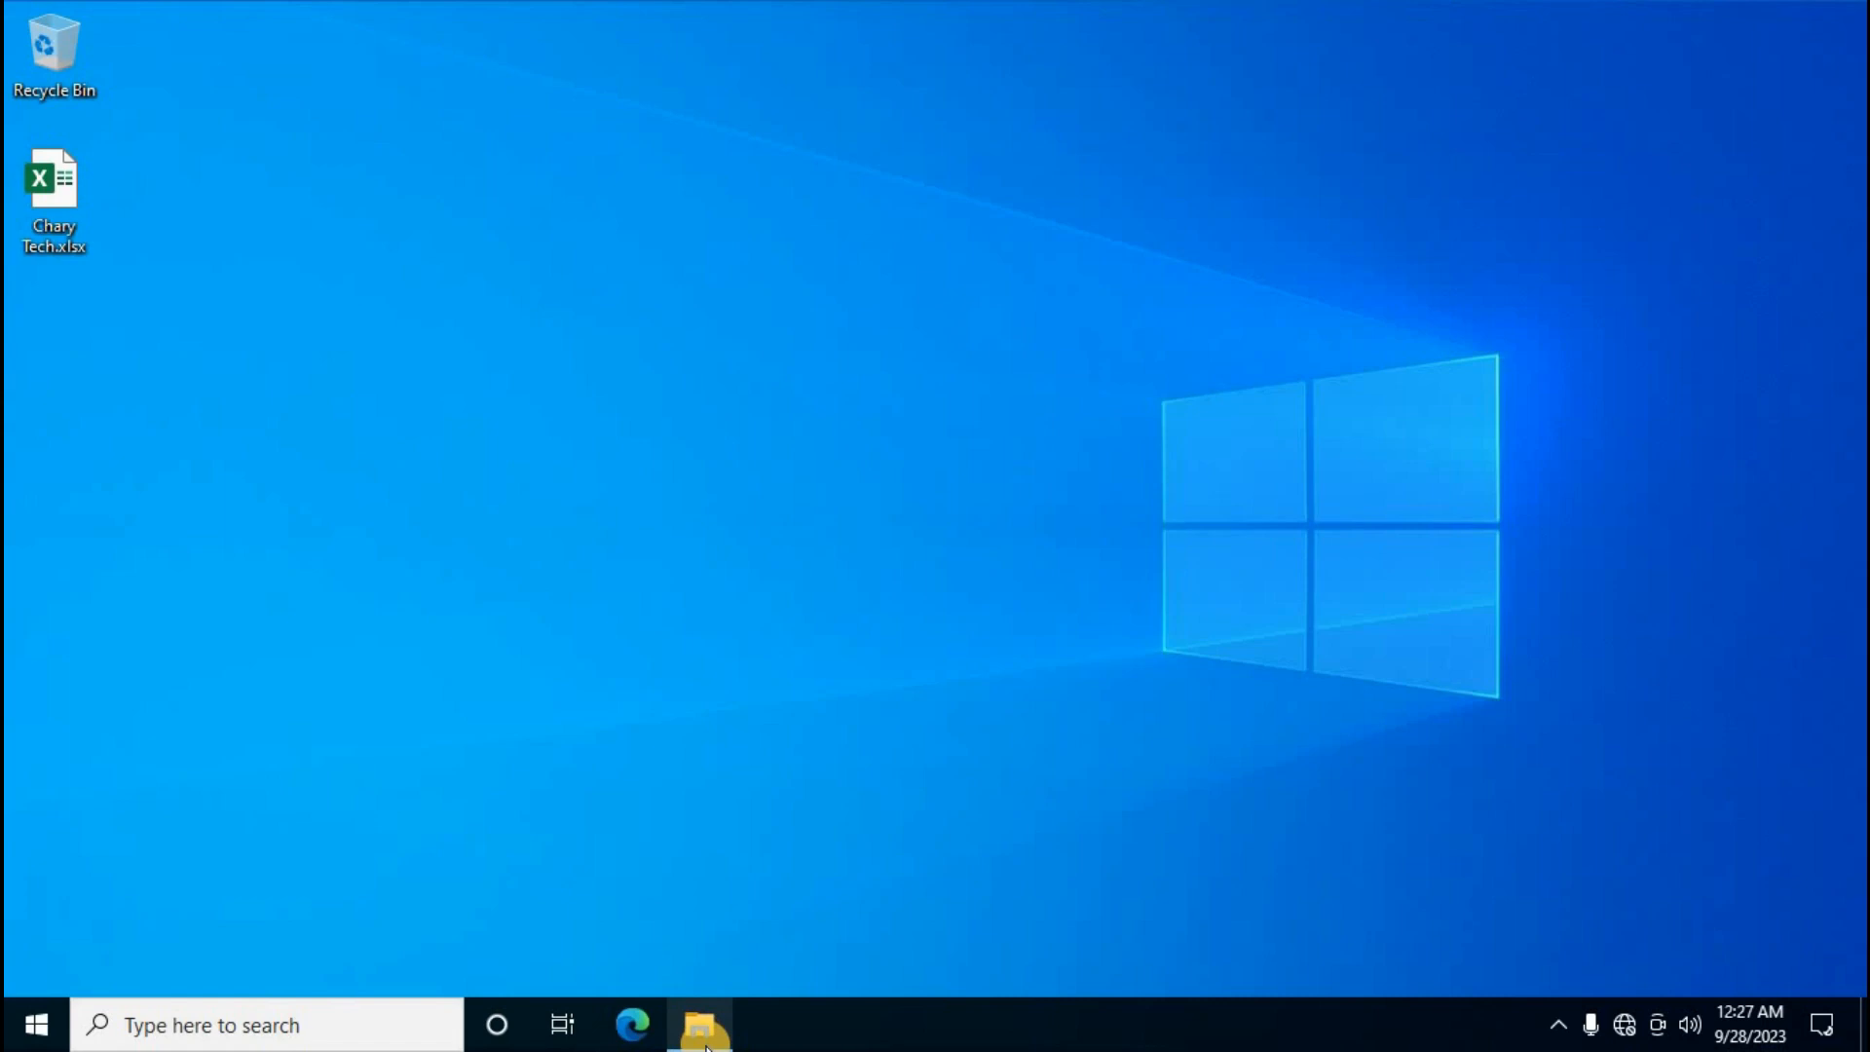
left_click(705, 1042)
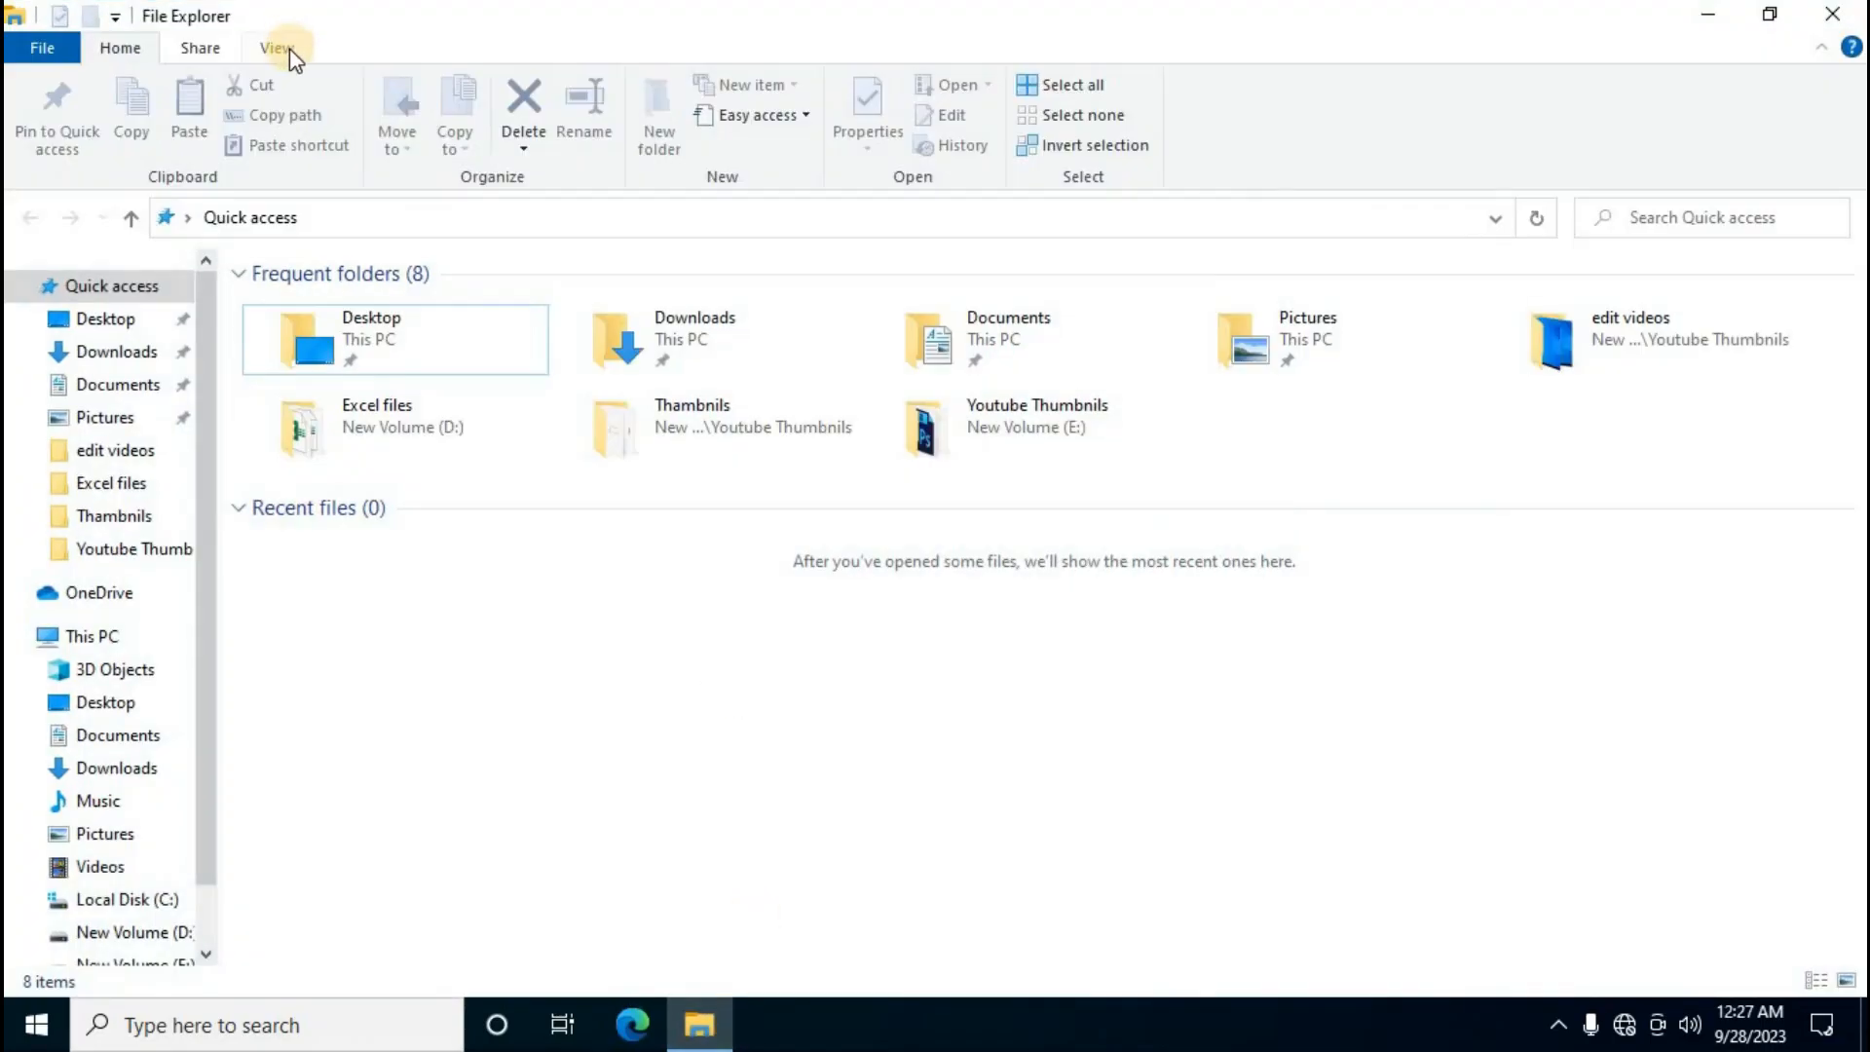
left_click(287, 47)
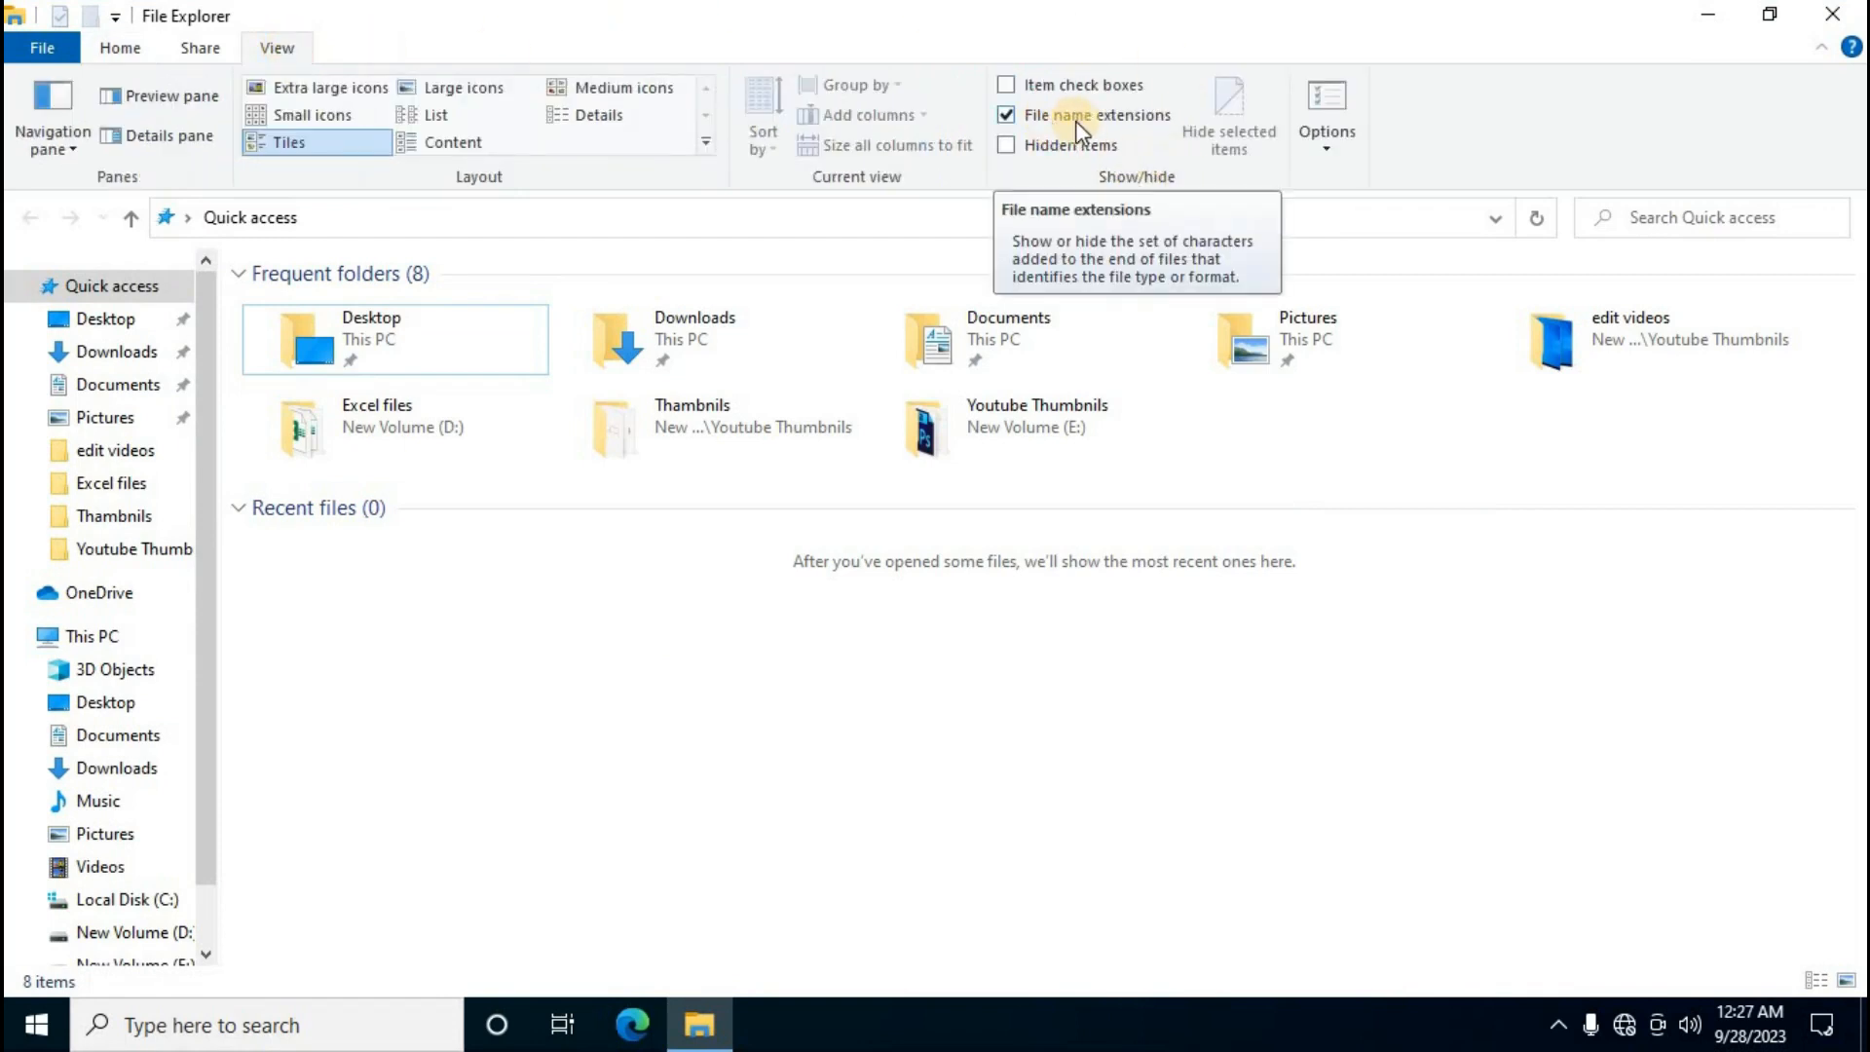
left_click(1014, 120)
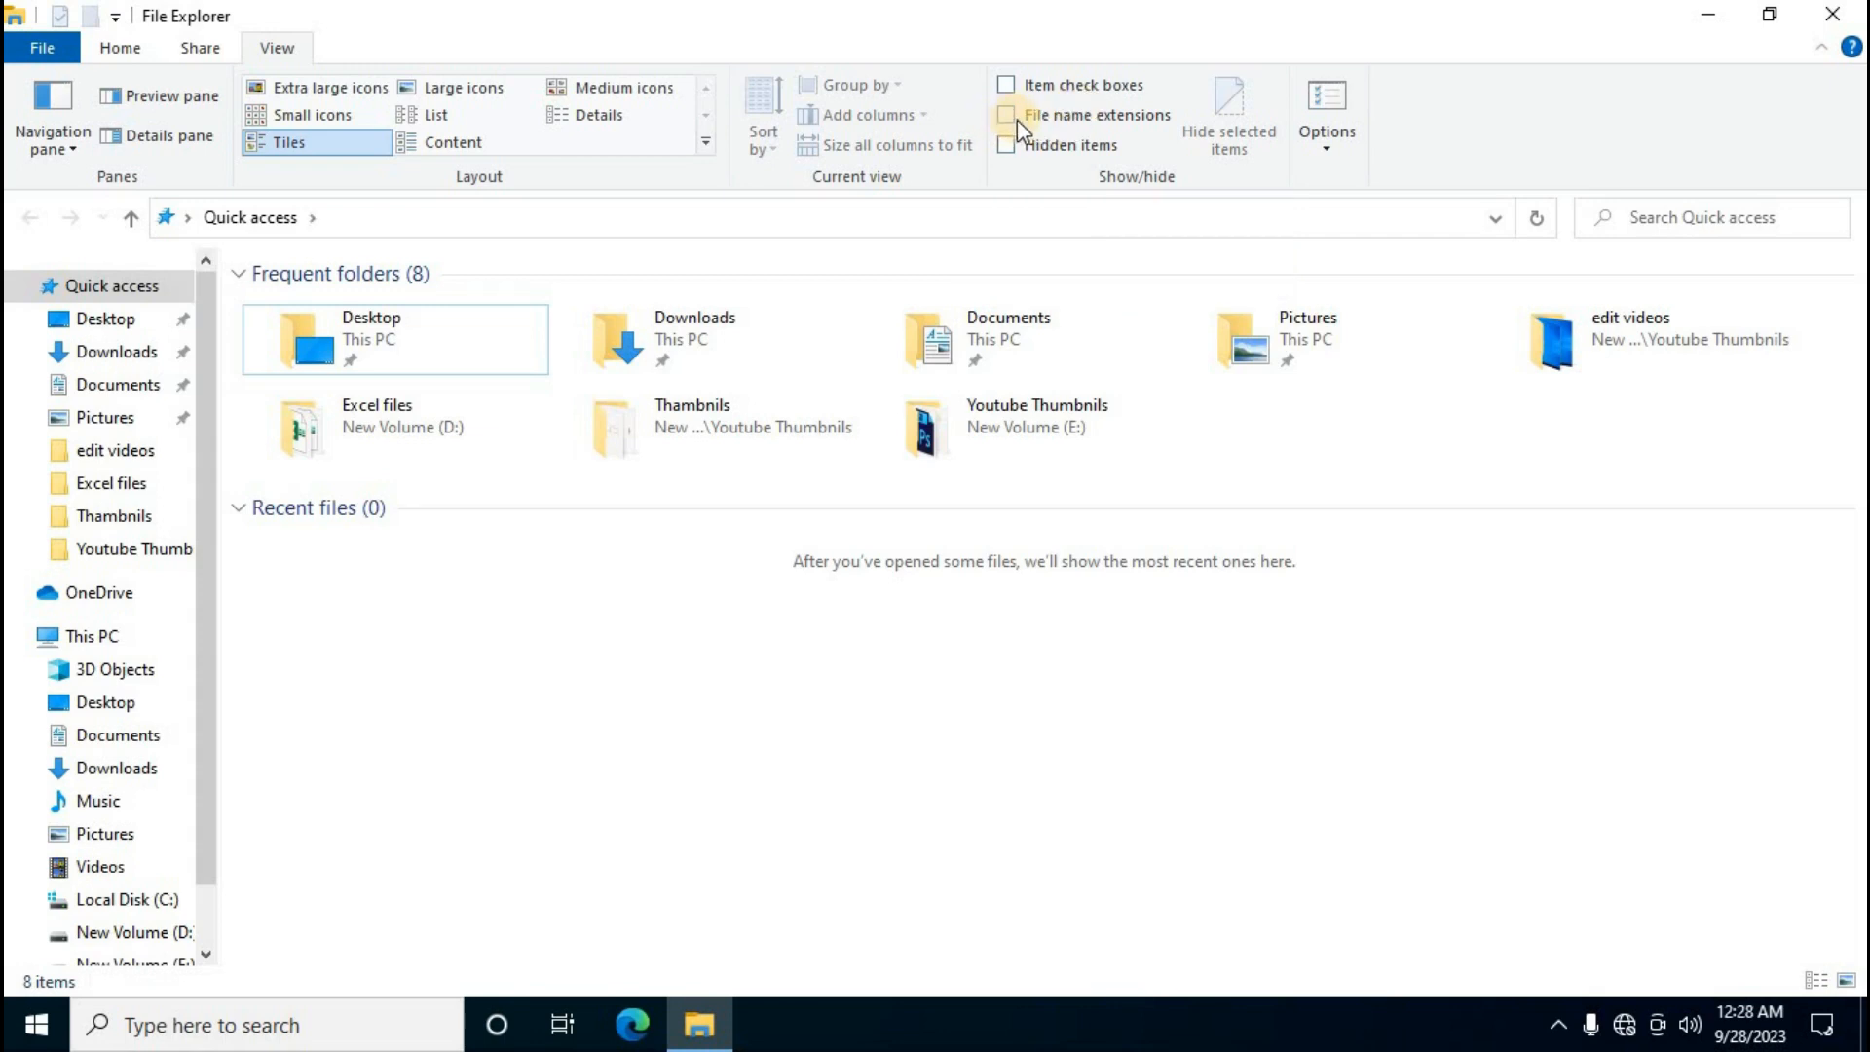
left_click(1007, 116)
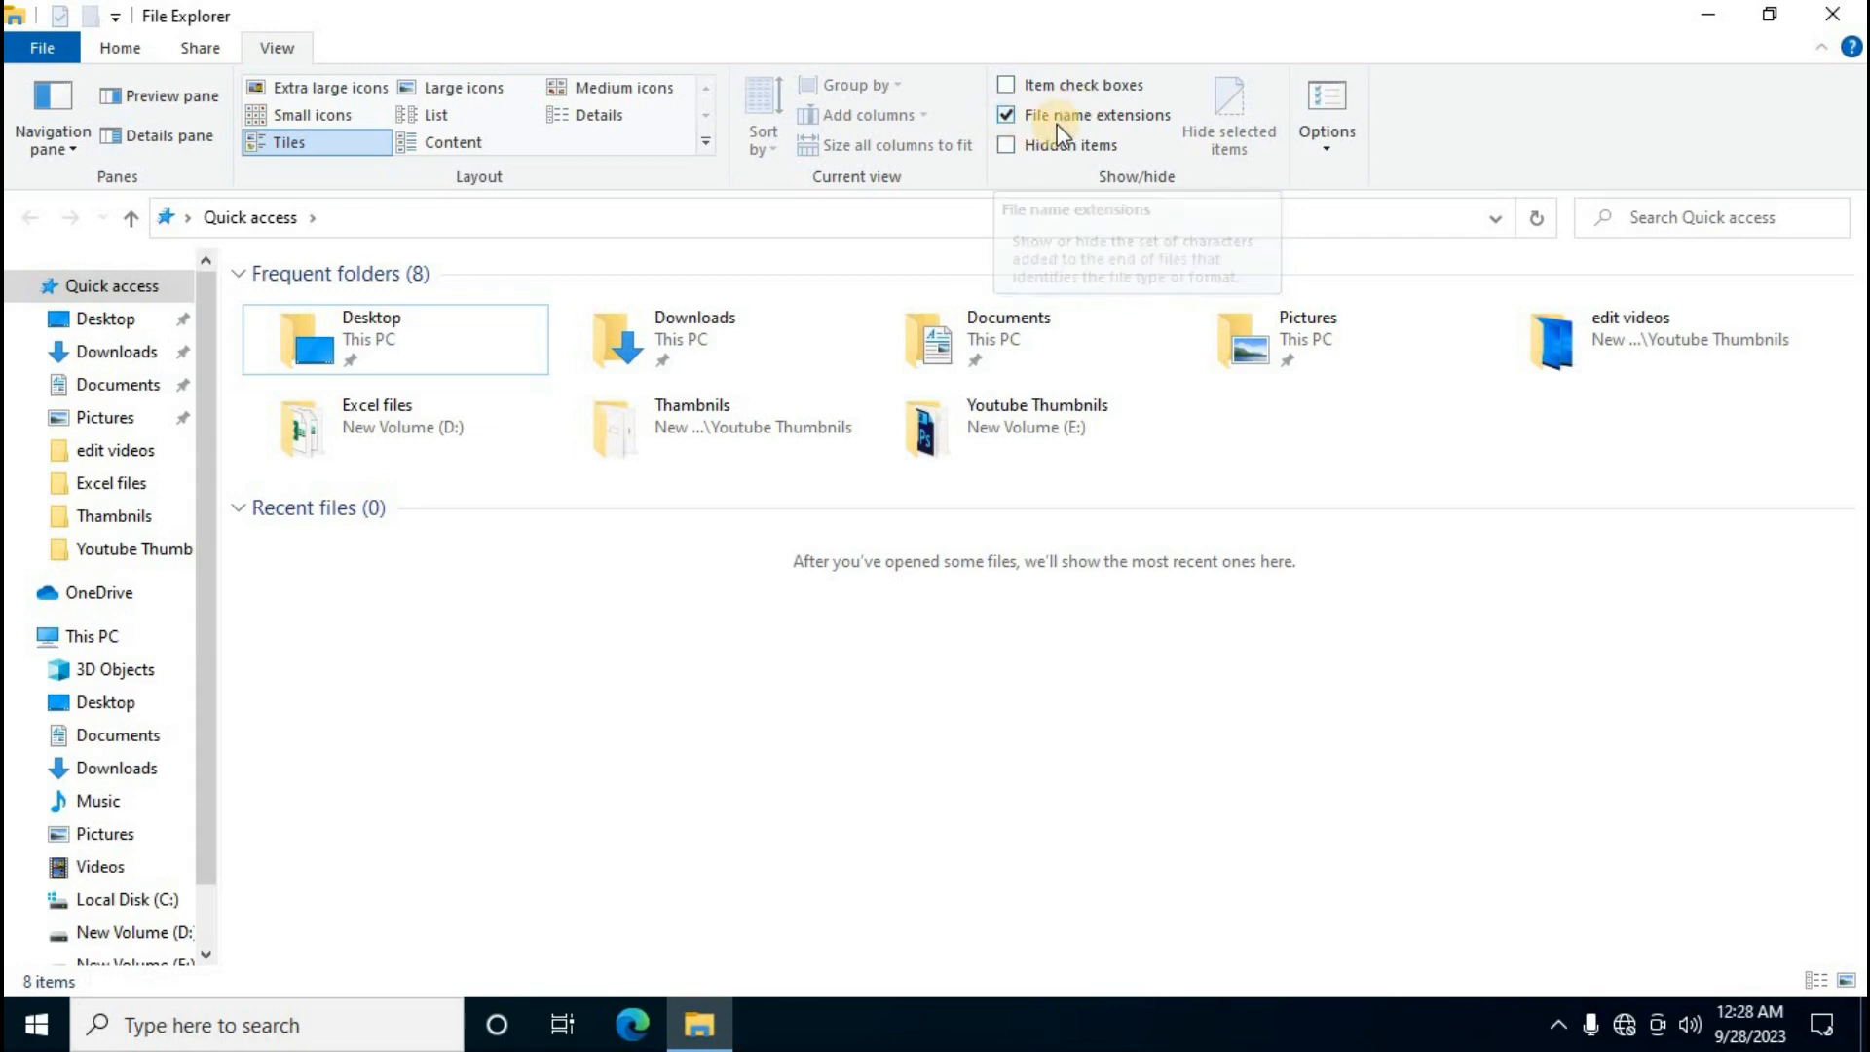
left_click(1832, 14)
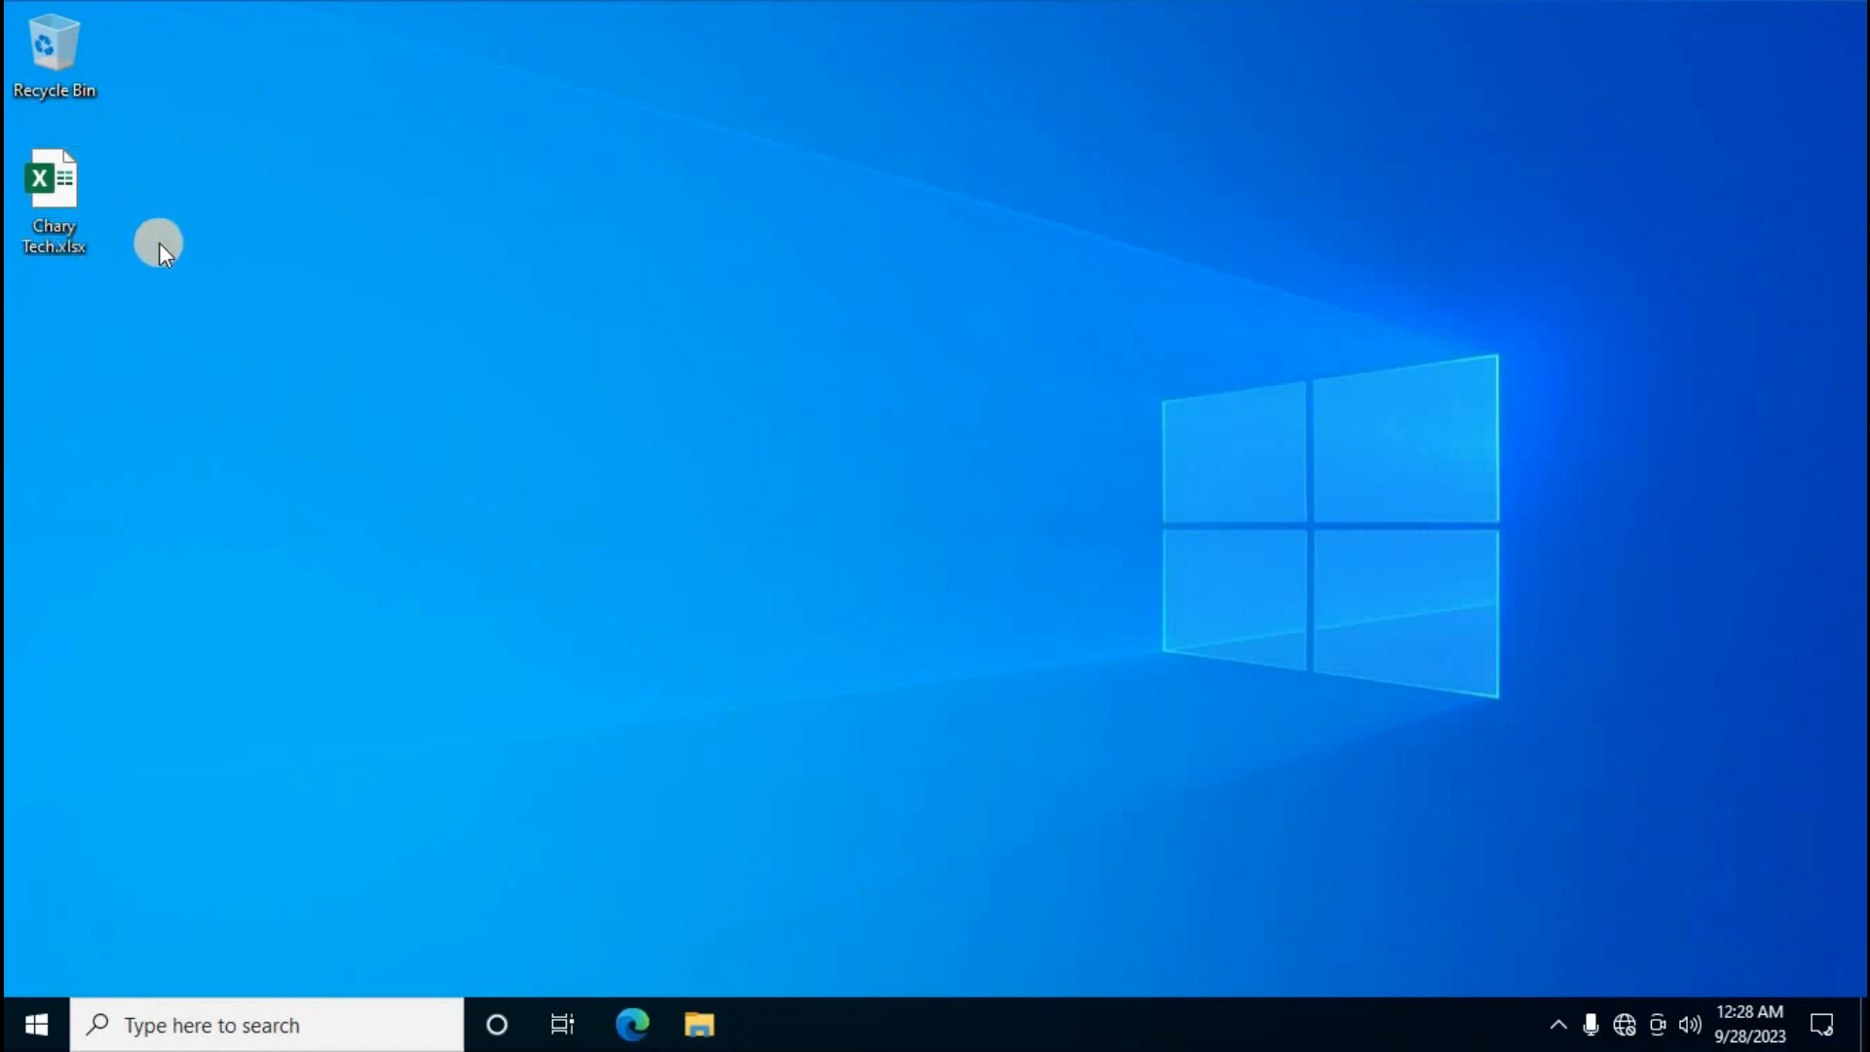
Rename Chary Tech.xlsx to Chary Tech.zip and accept the extension-change warning
right_click(67, 202)
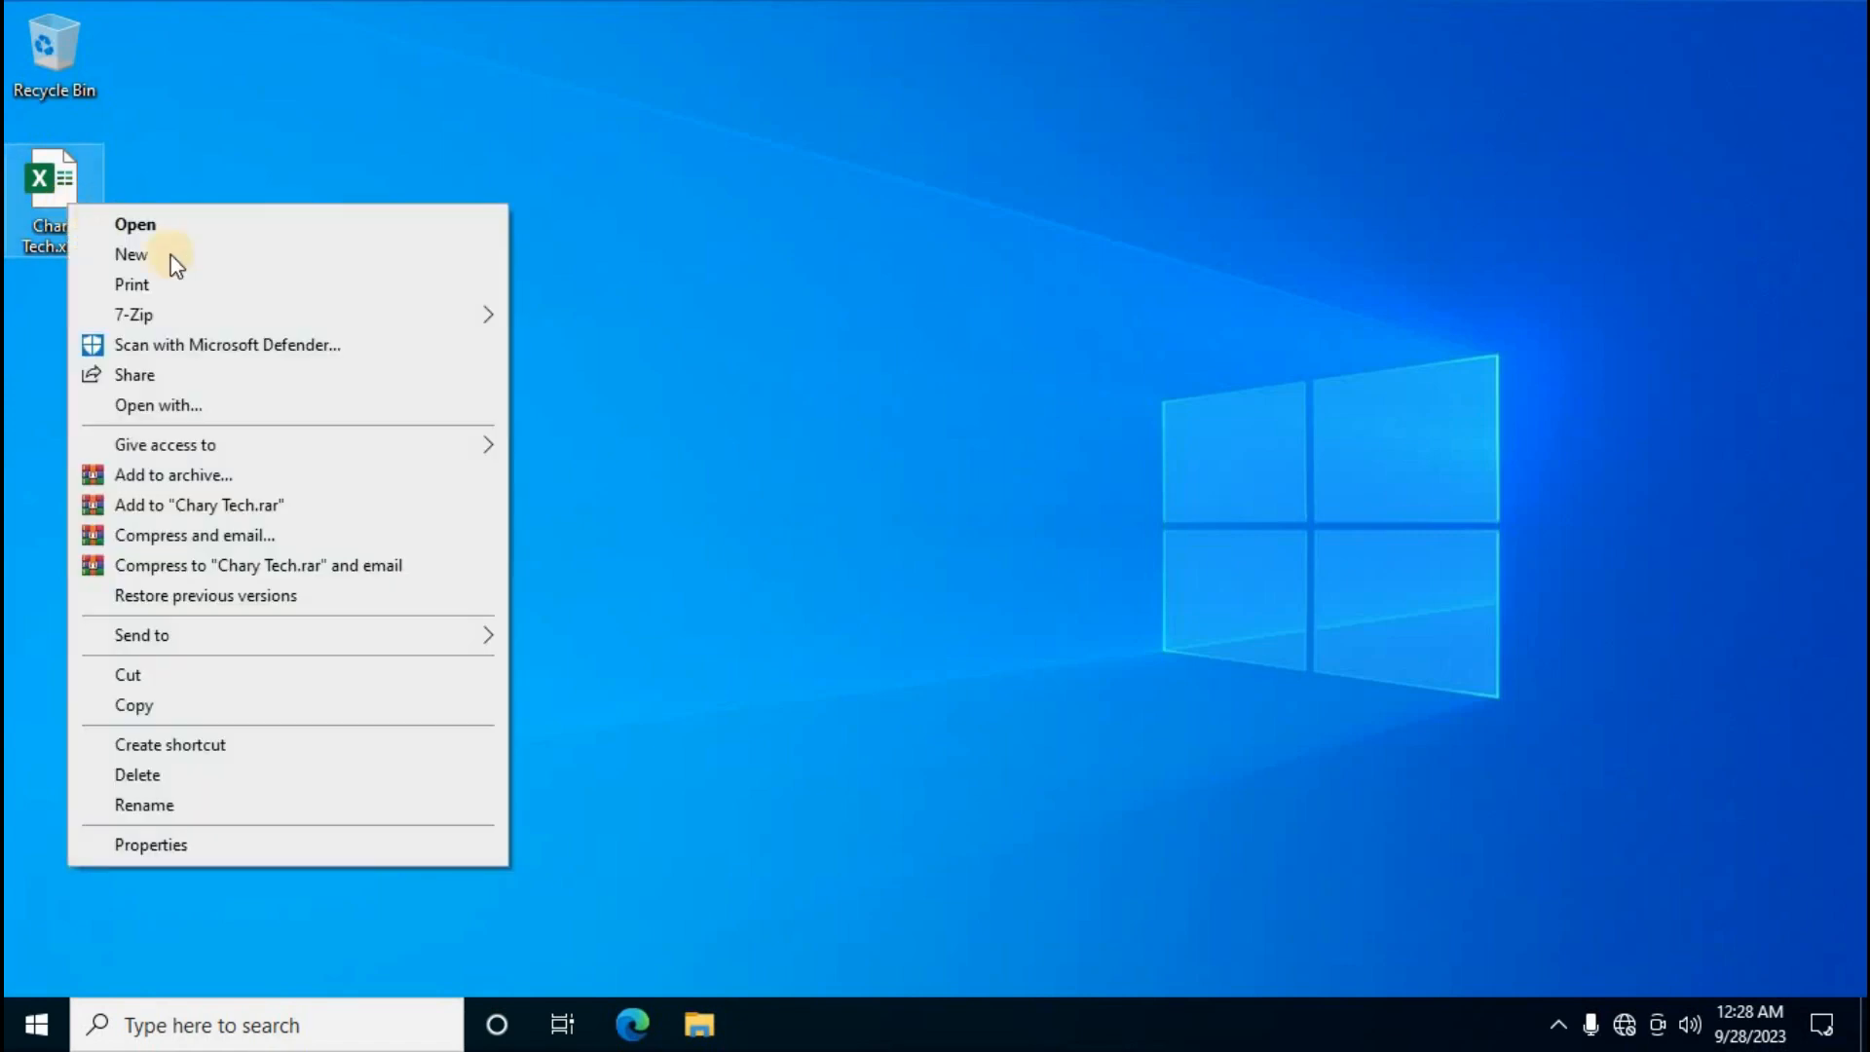
left_click(144, 805)
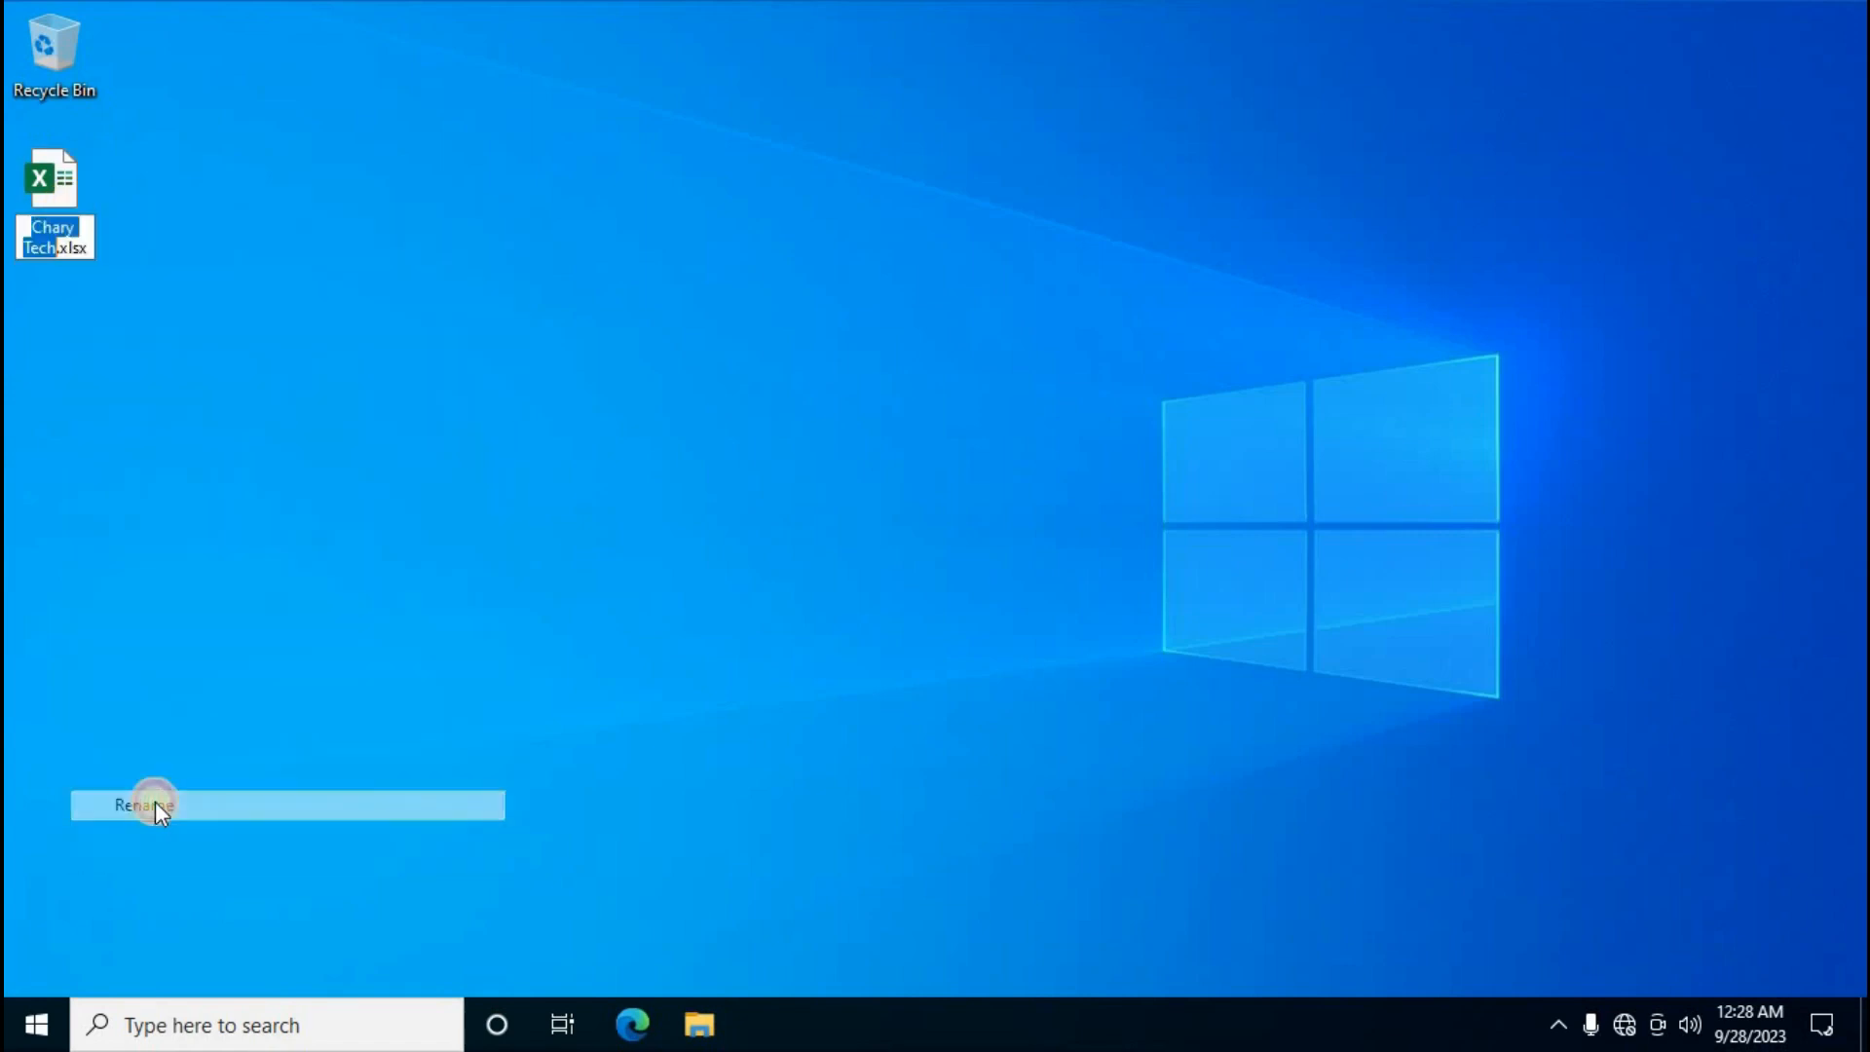
left_click(92, 245)
key("BackSpace")
key("BackSpace")
key("BackSpace")
key("BackSpace")
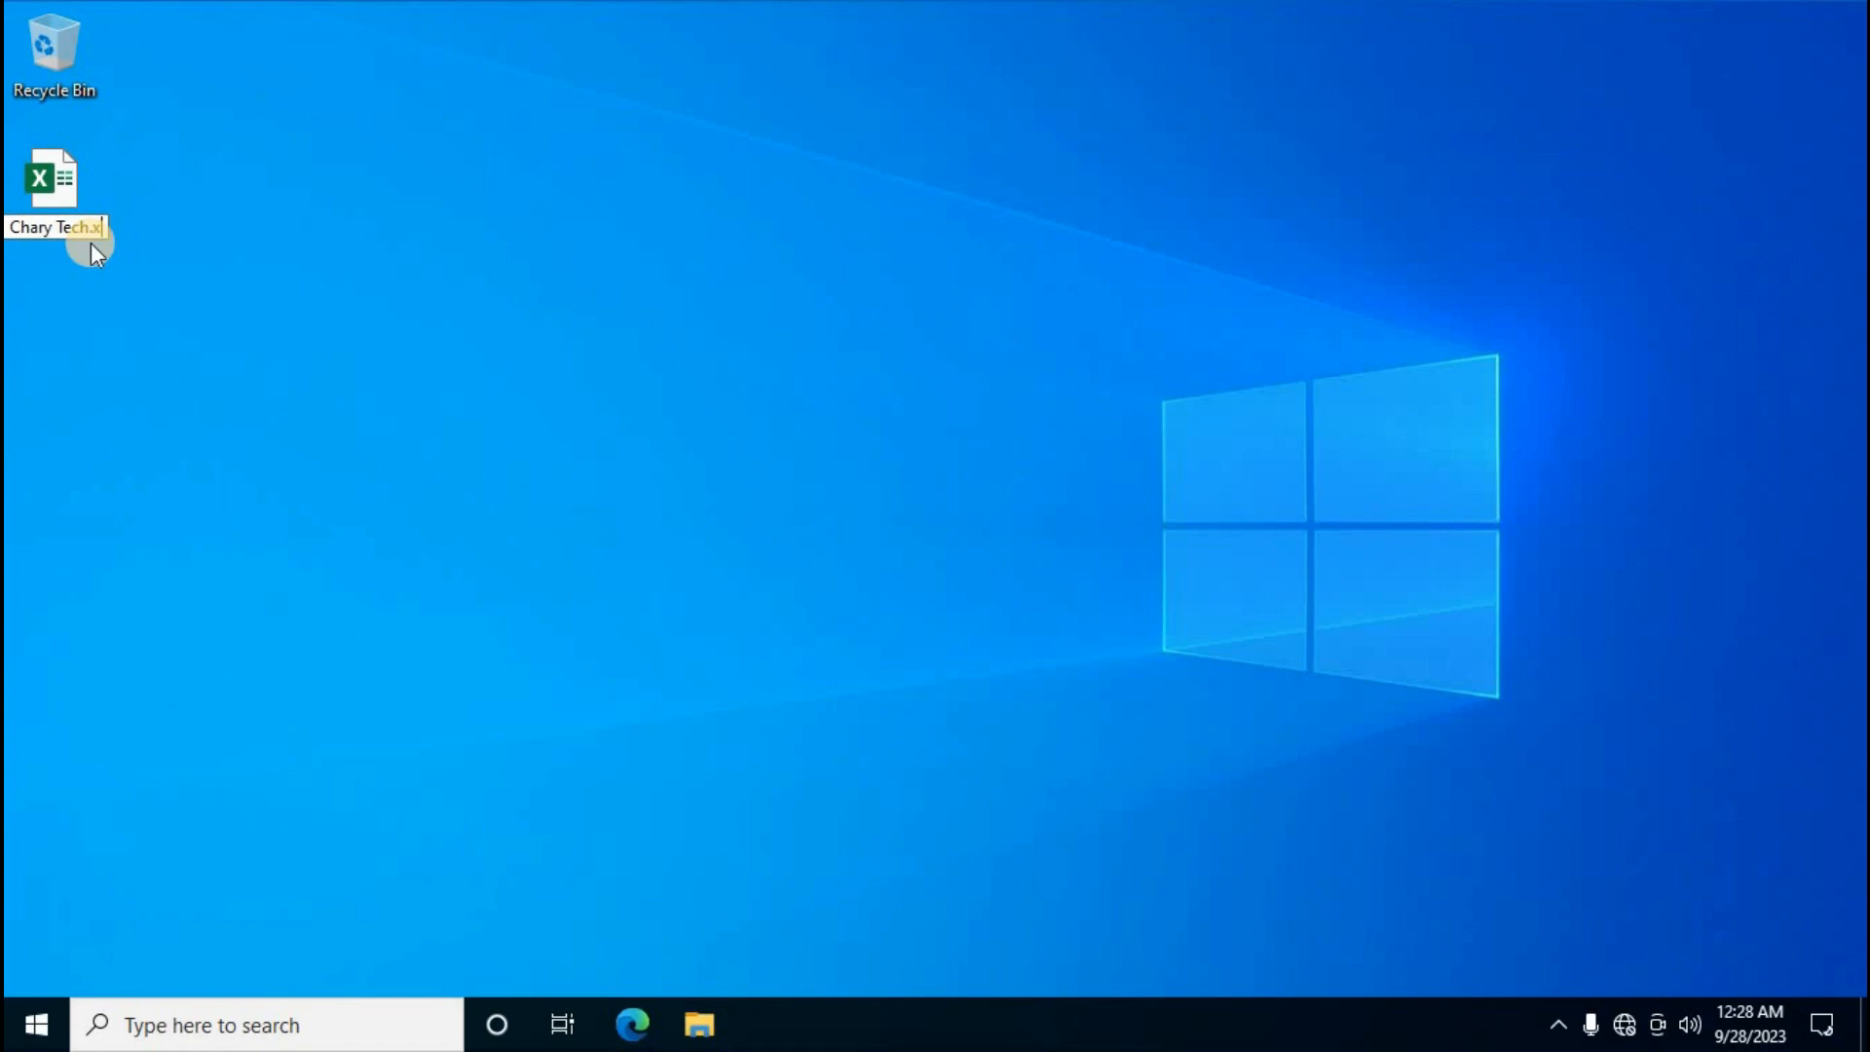
type("zip")
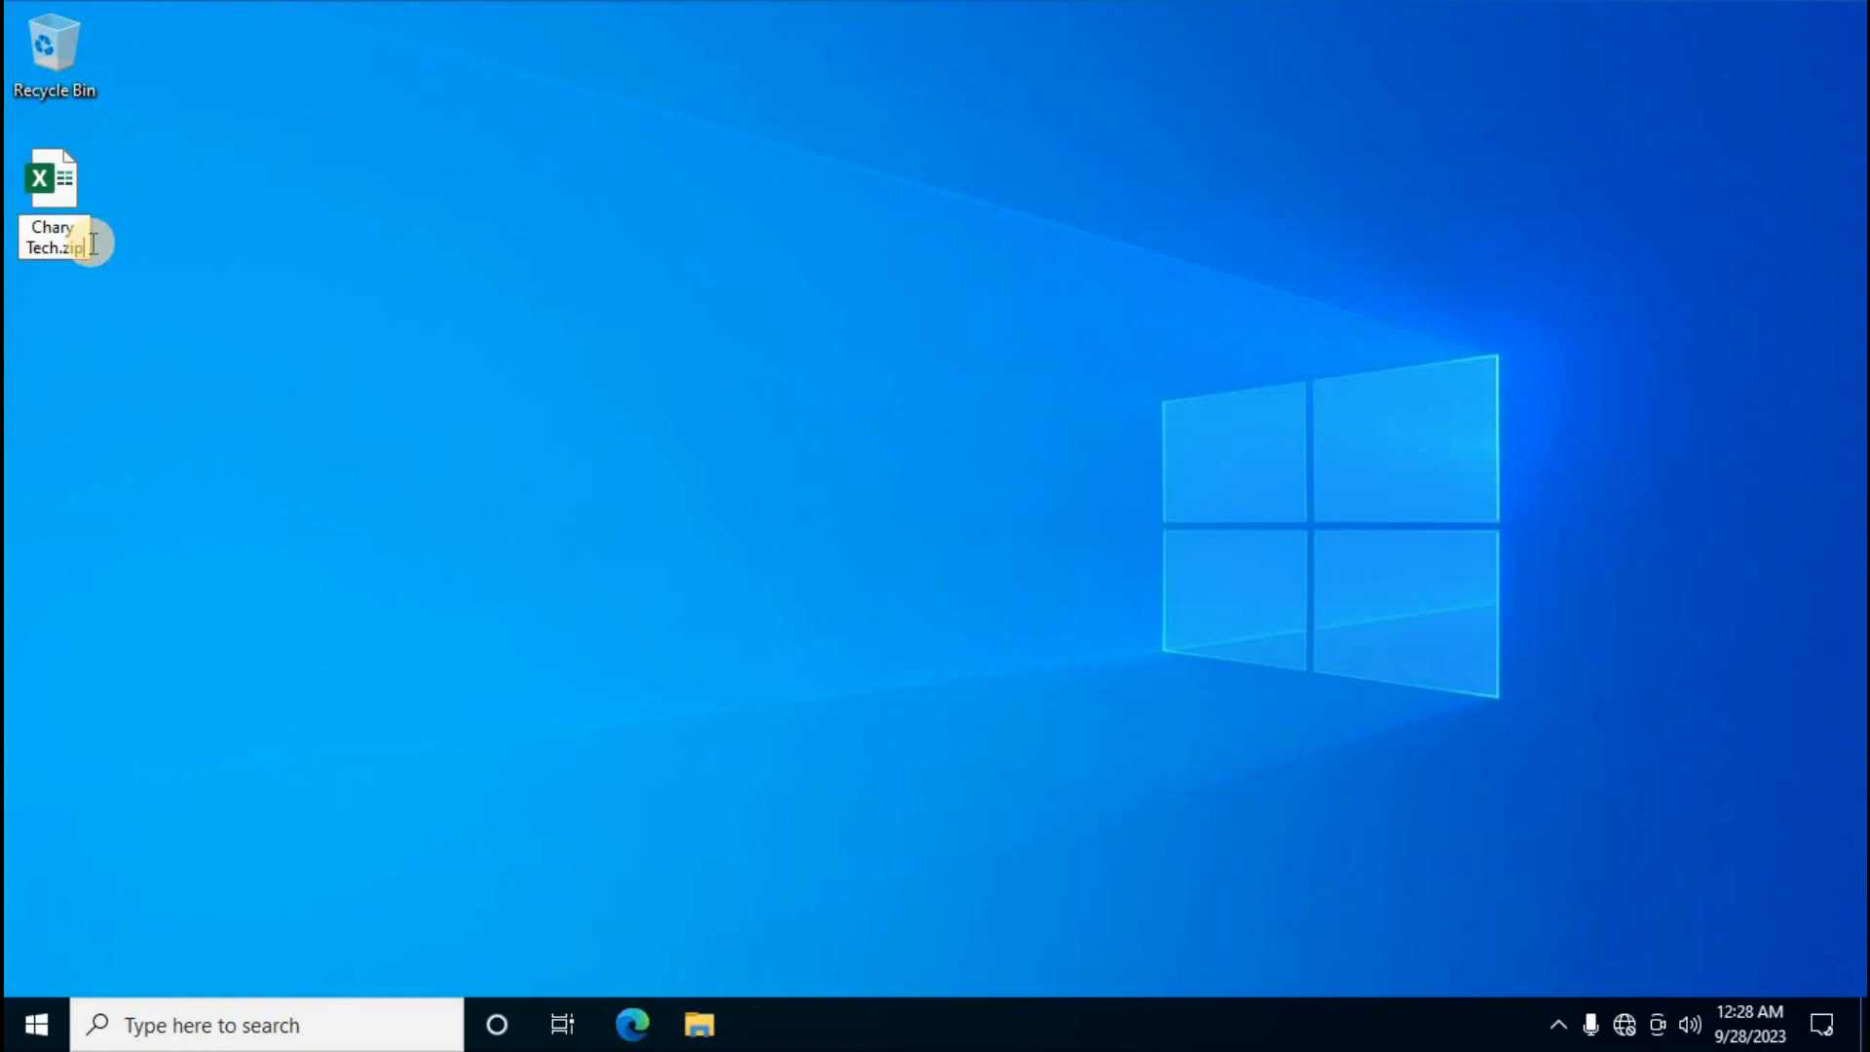
key("Return")
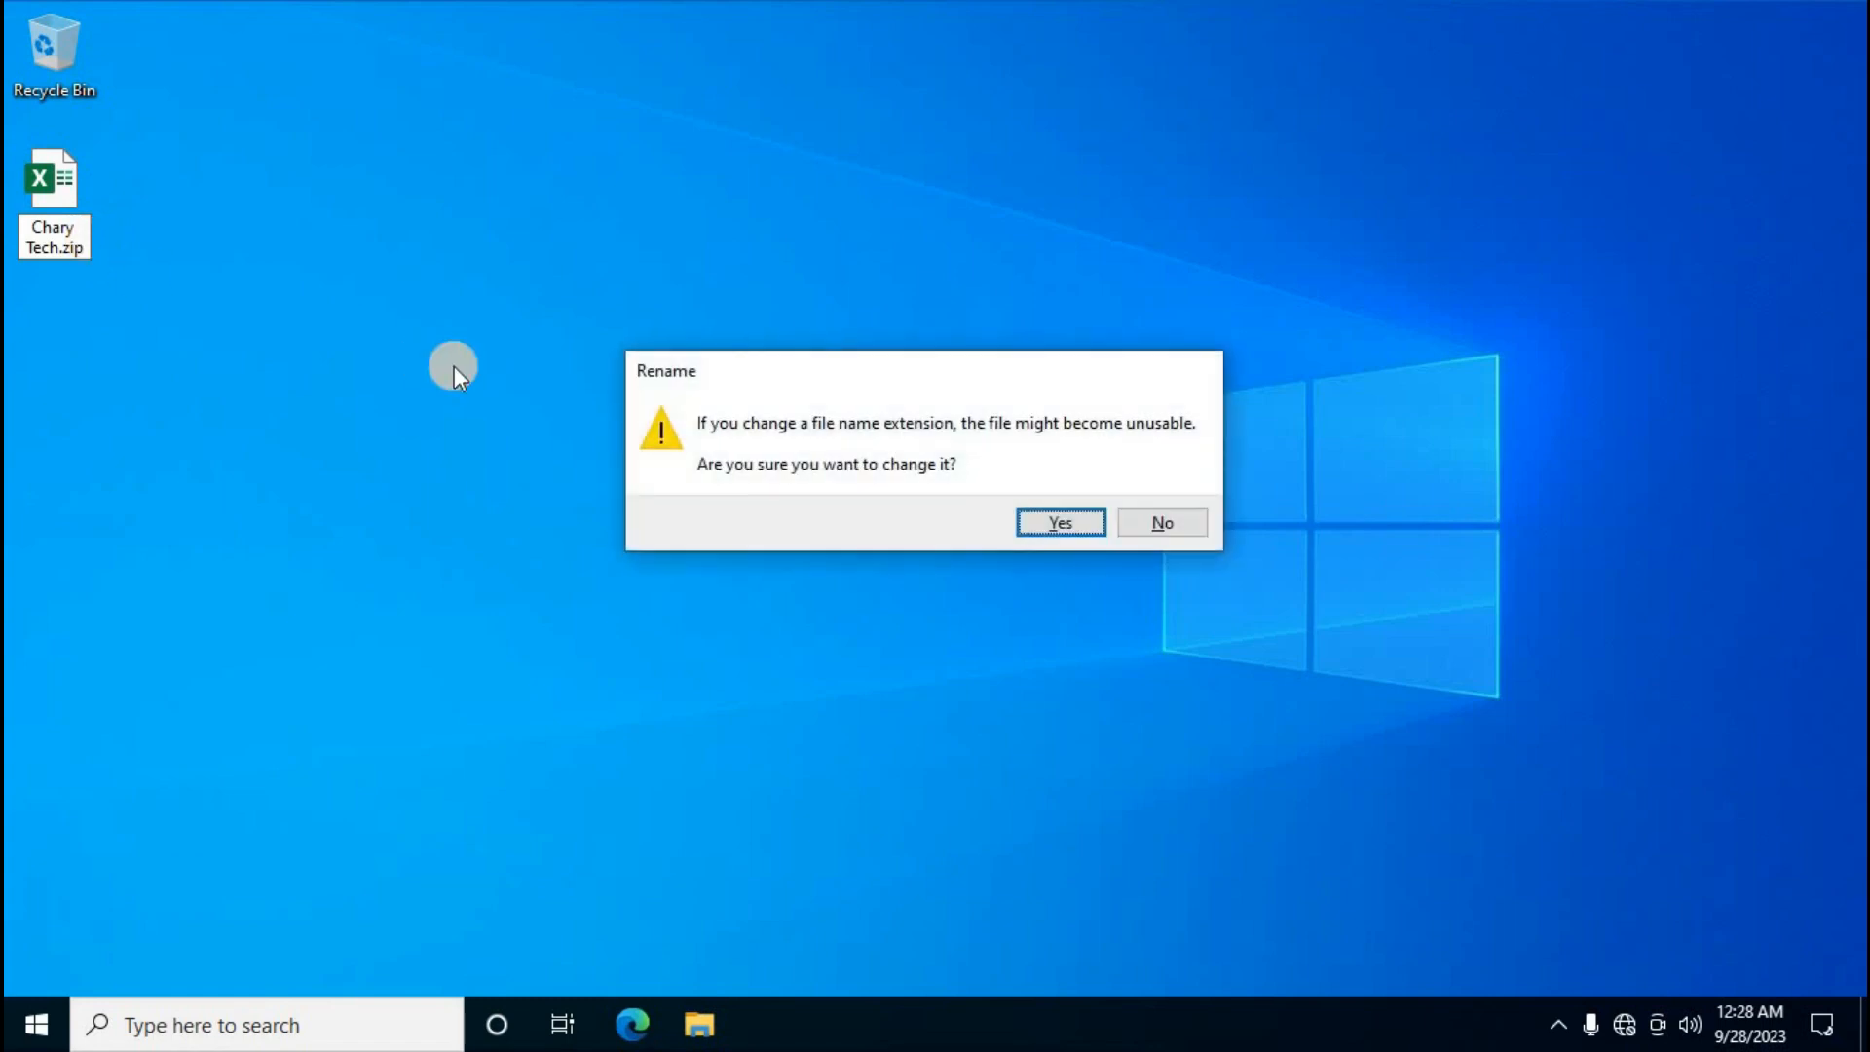
left_click(1049, 524)
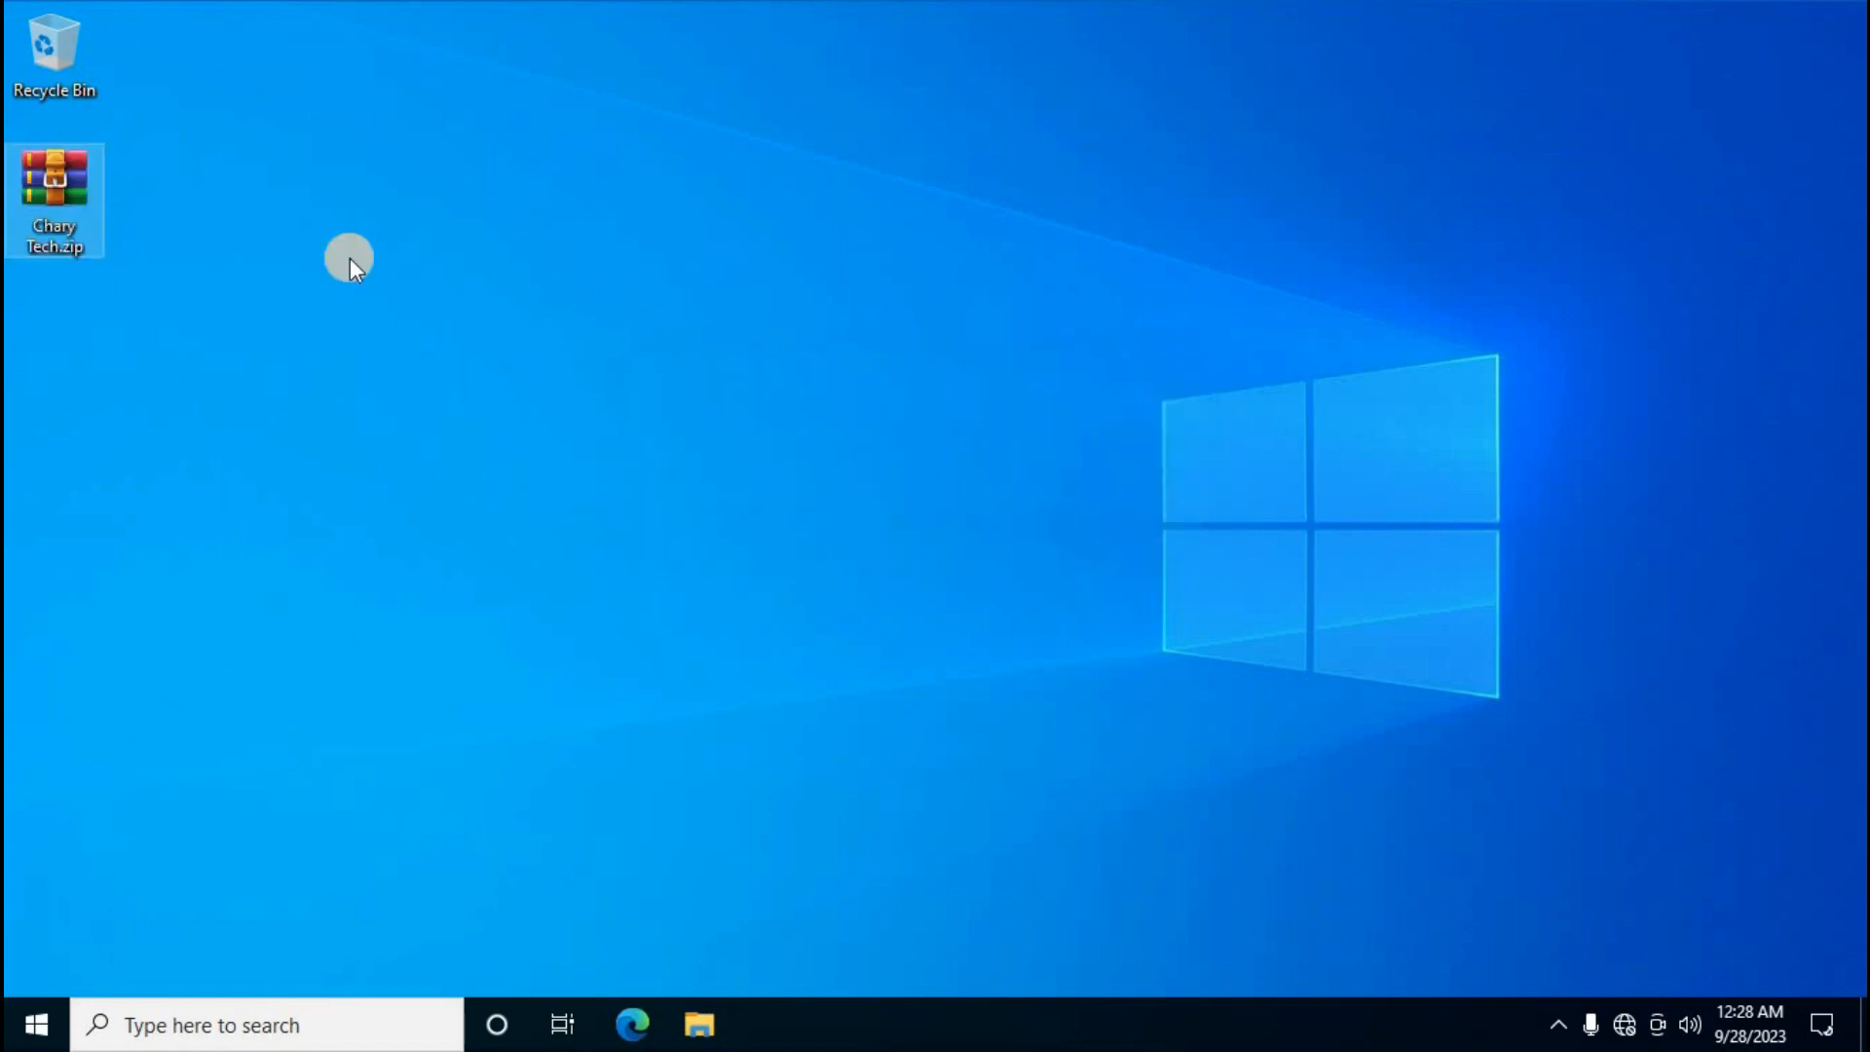
Extract Chary Tech.zip to a Chary Tech folder at the default location
right_click(70, 193)
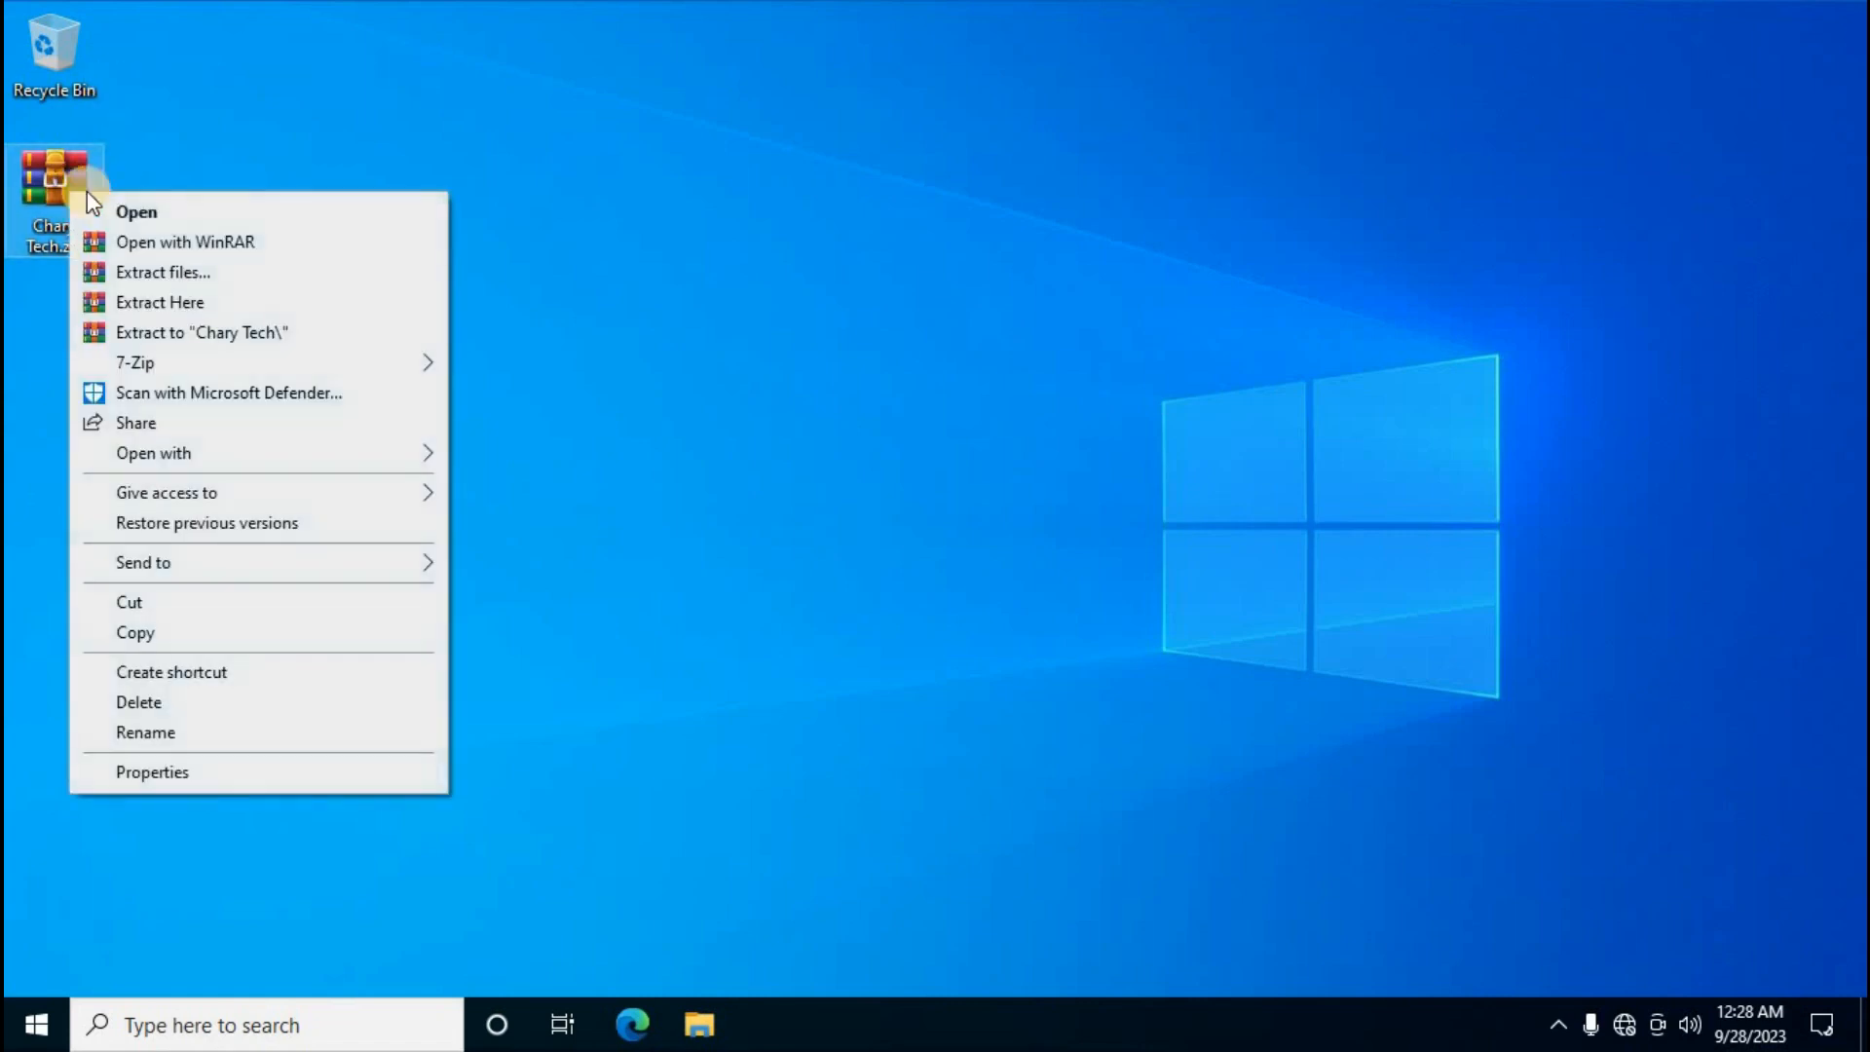
left_click(189, 276)
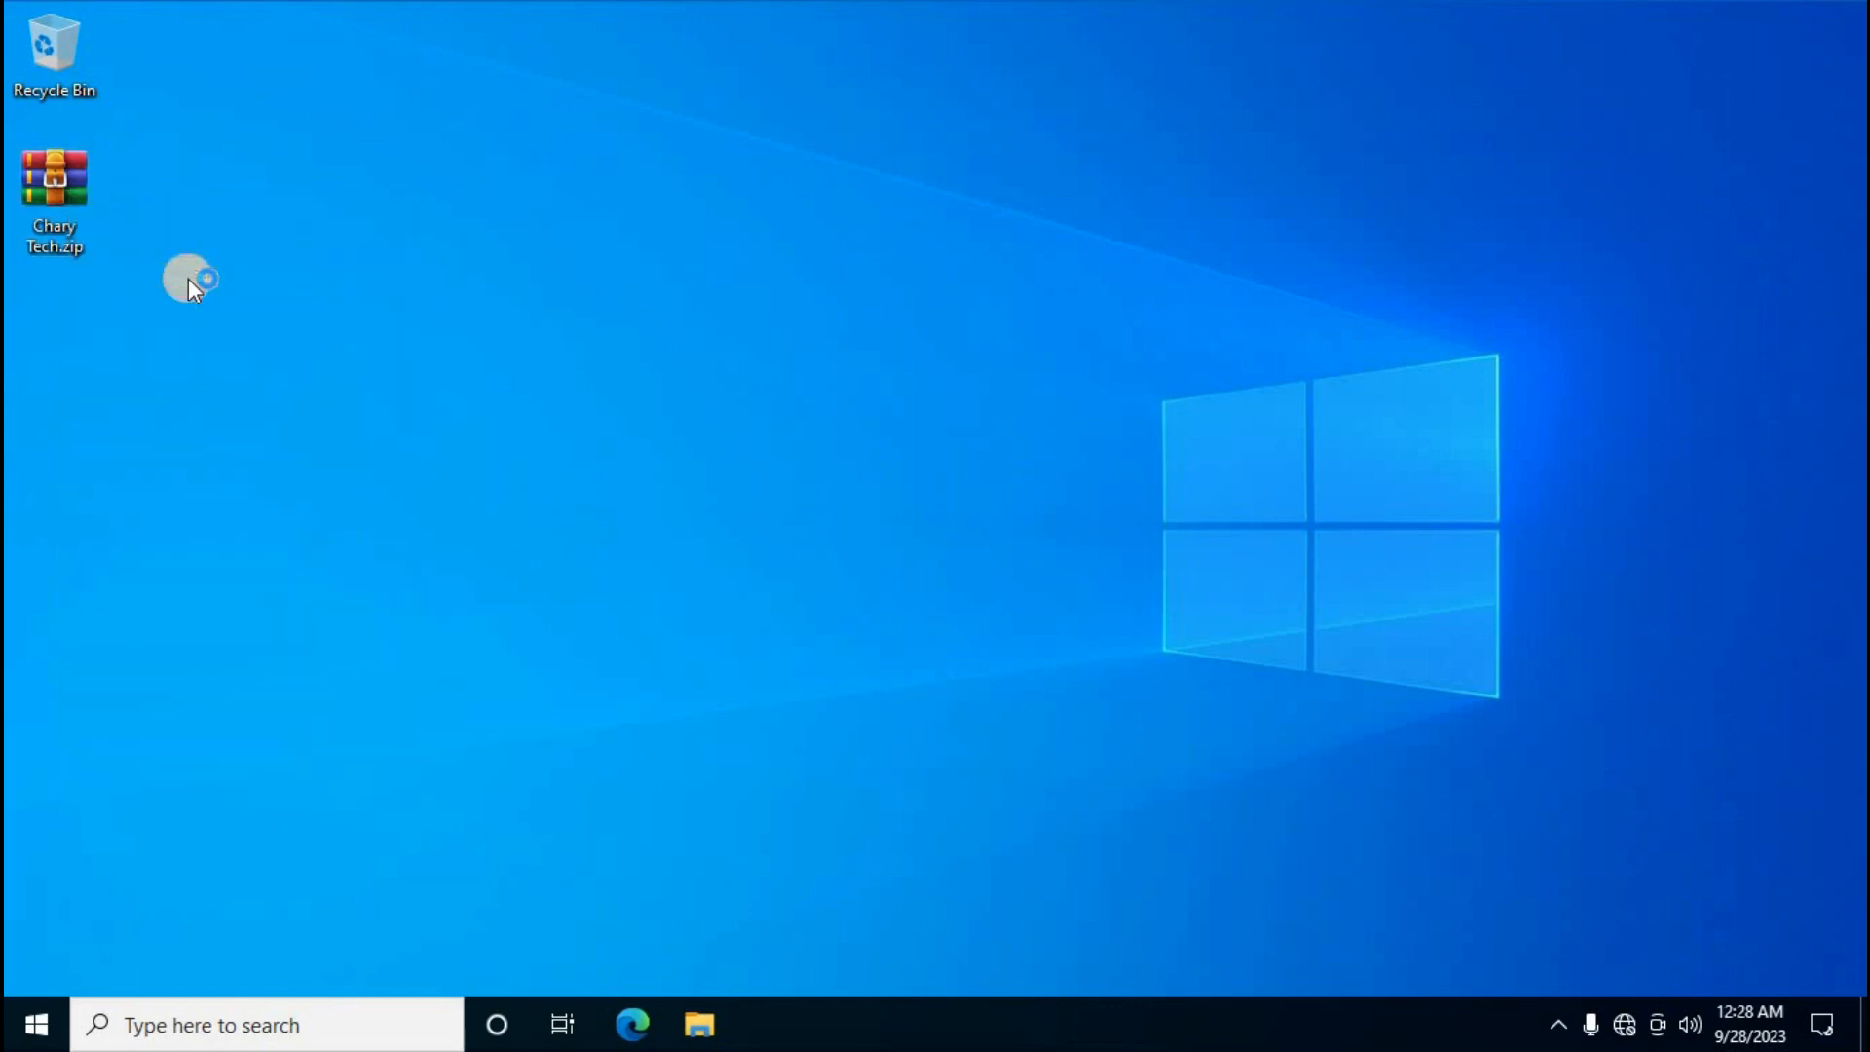
left_click(1003, 820)
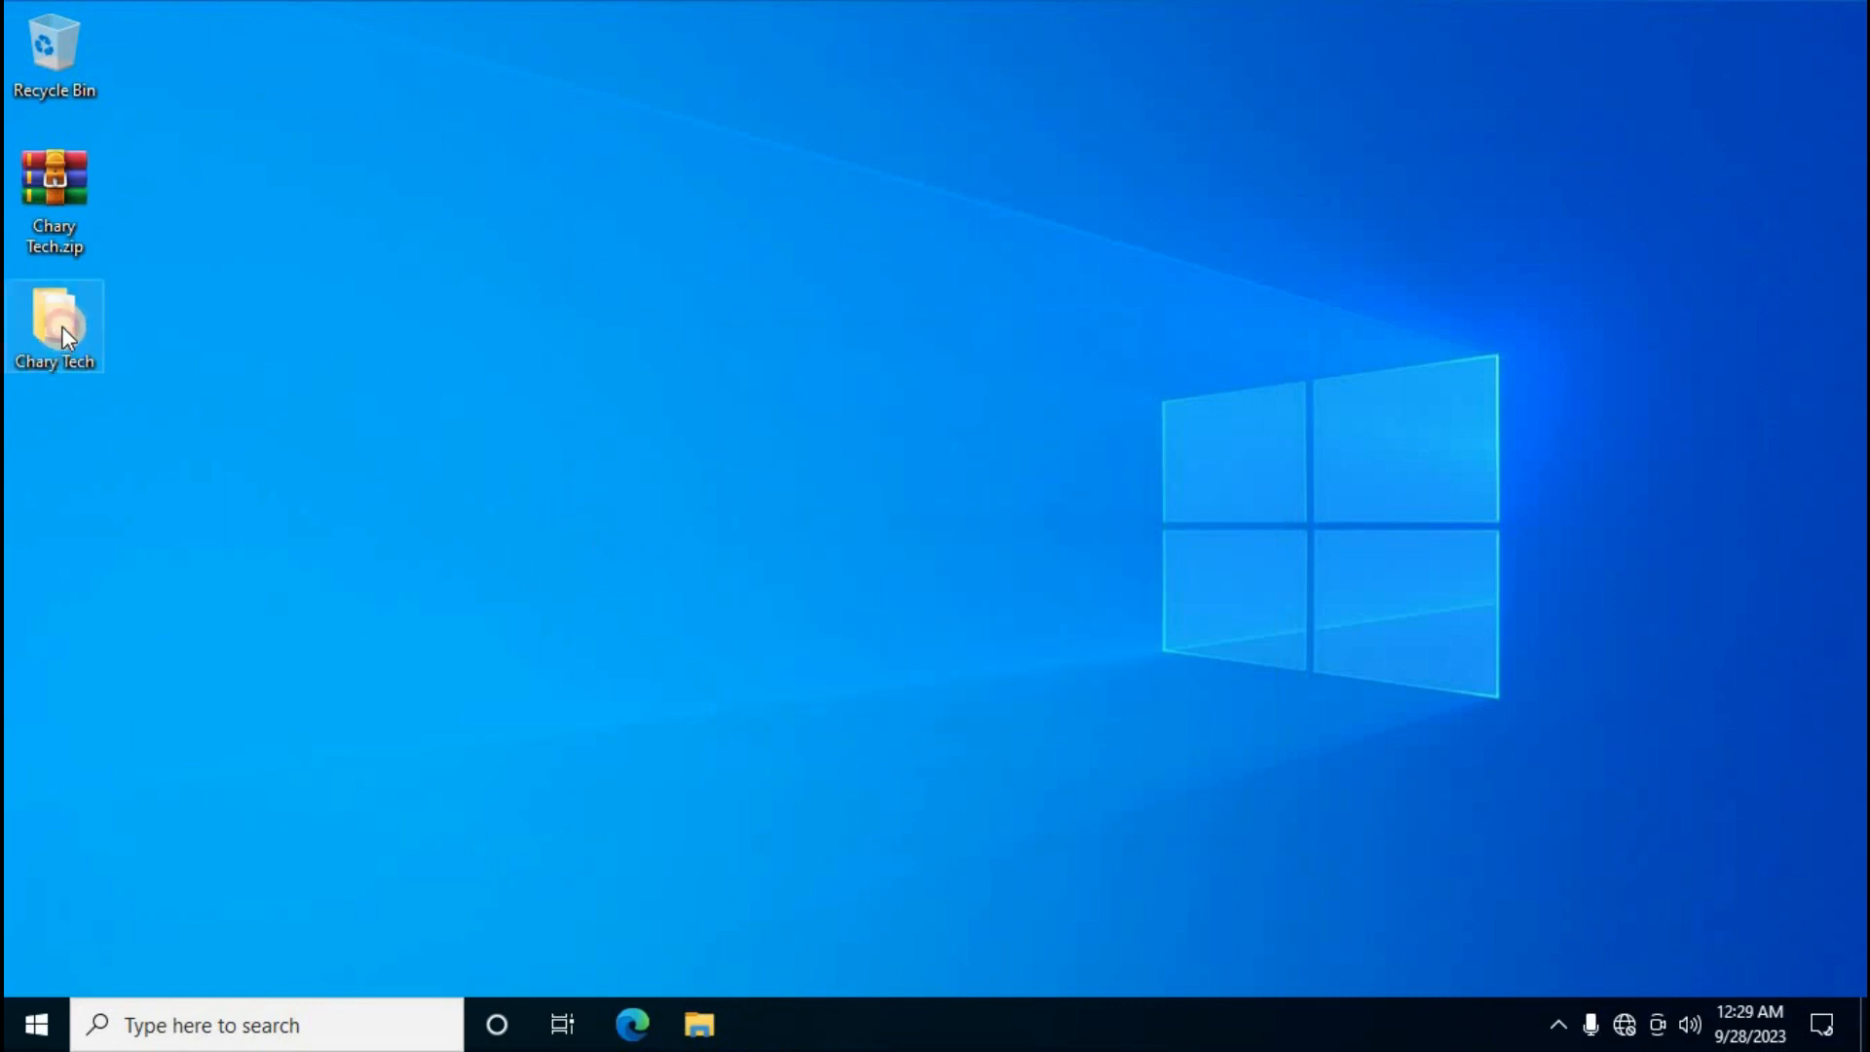
Browse into Chary Tech\xl\worksheets to list sheet1.xml through sheet6.xml
double_click(61, 325)
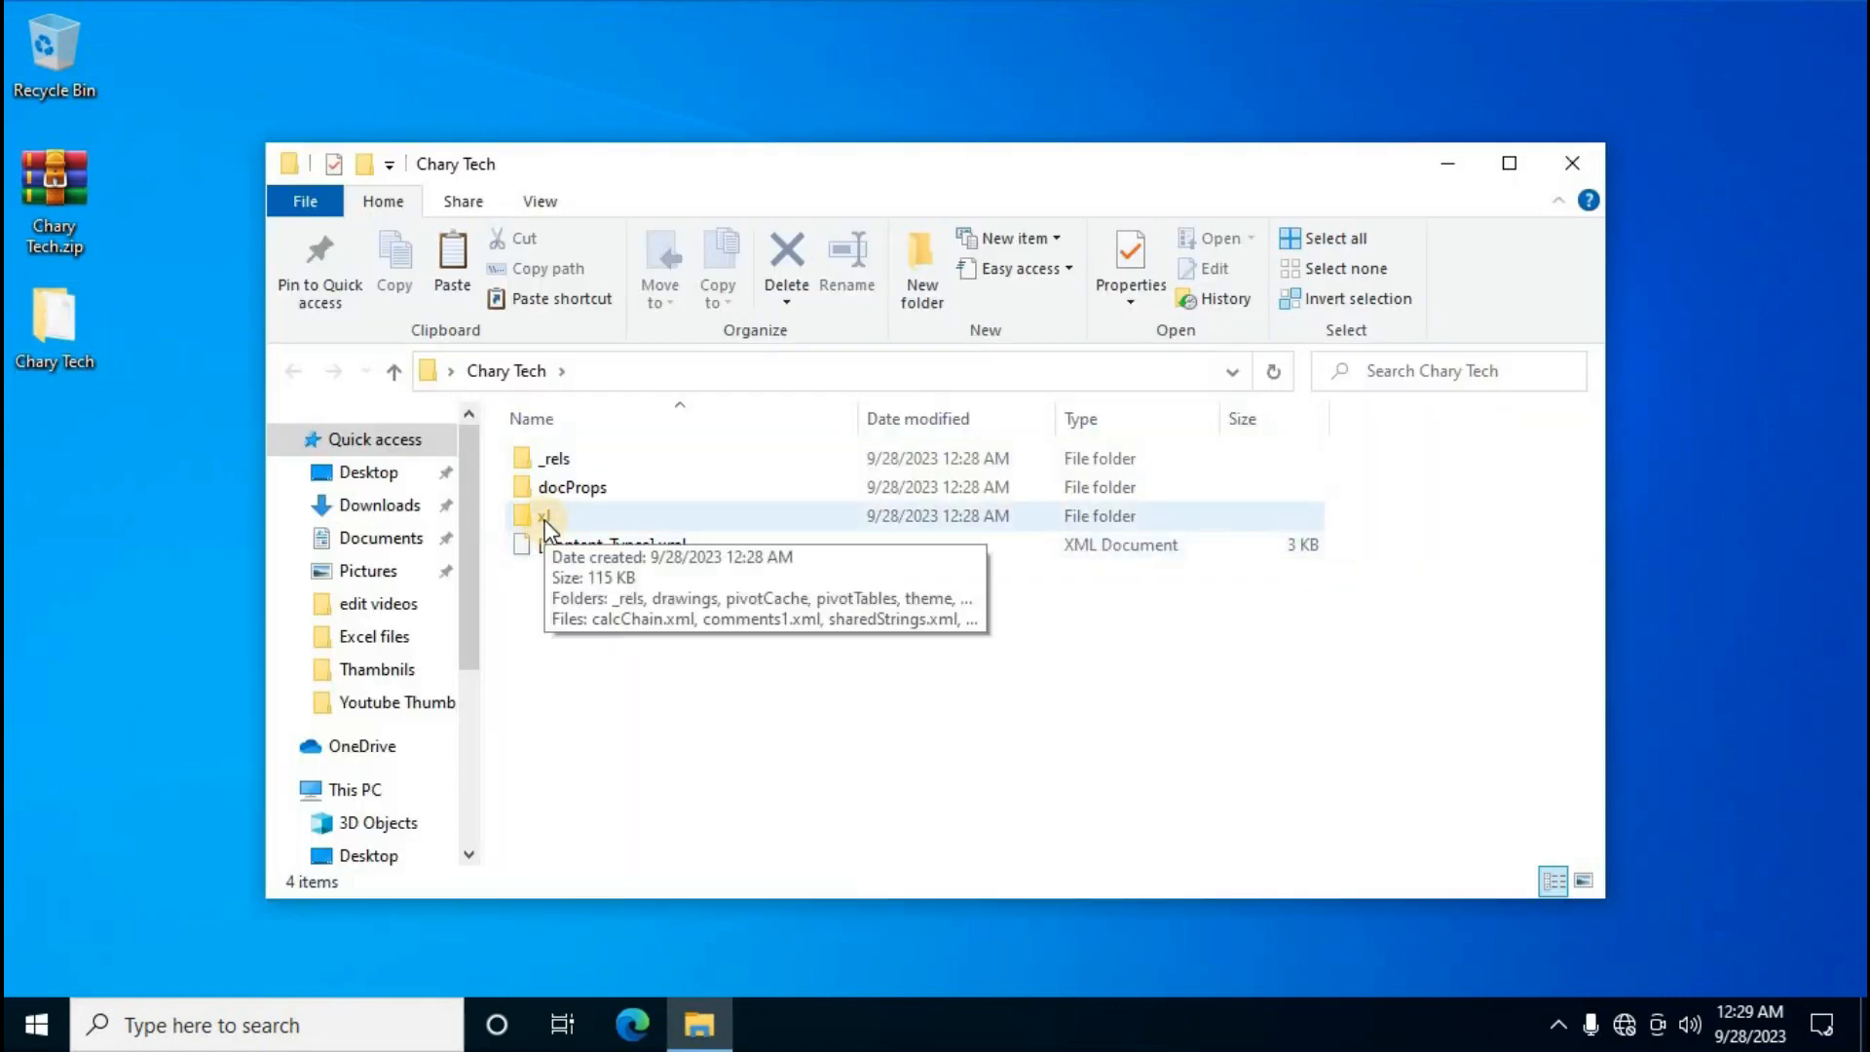
double_click(545, 518)
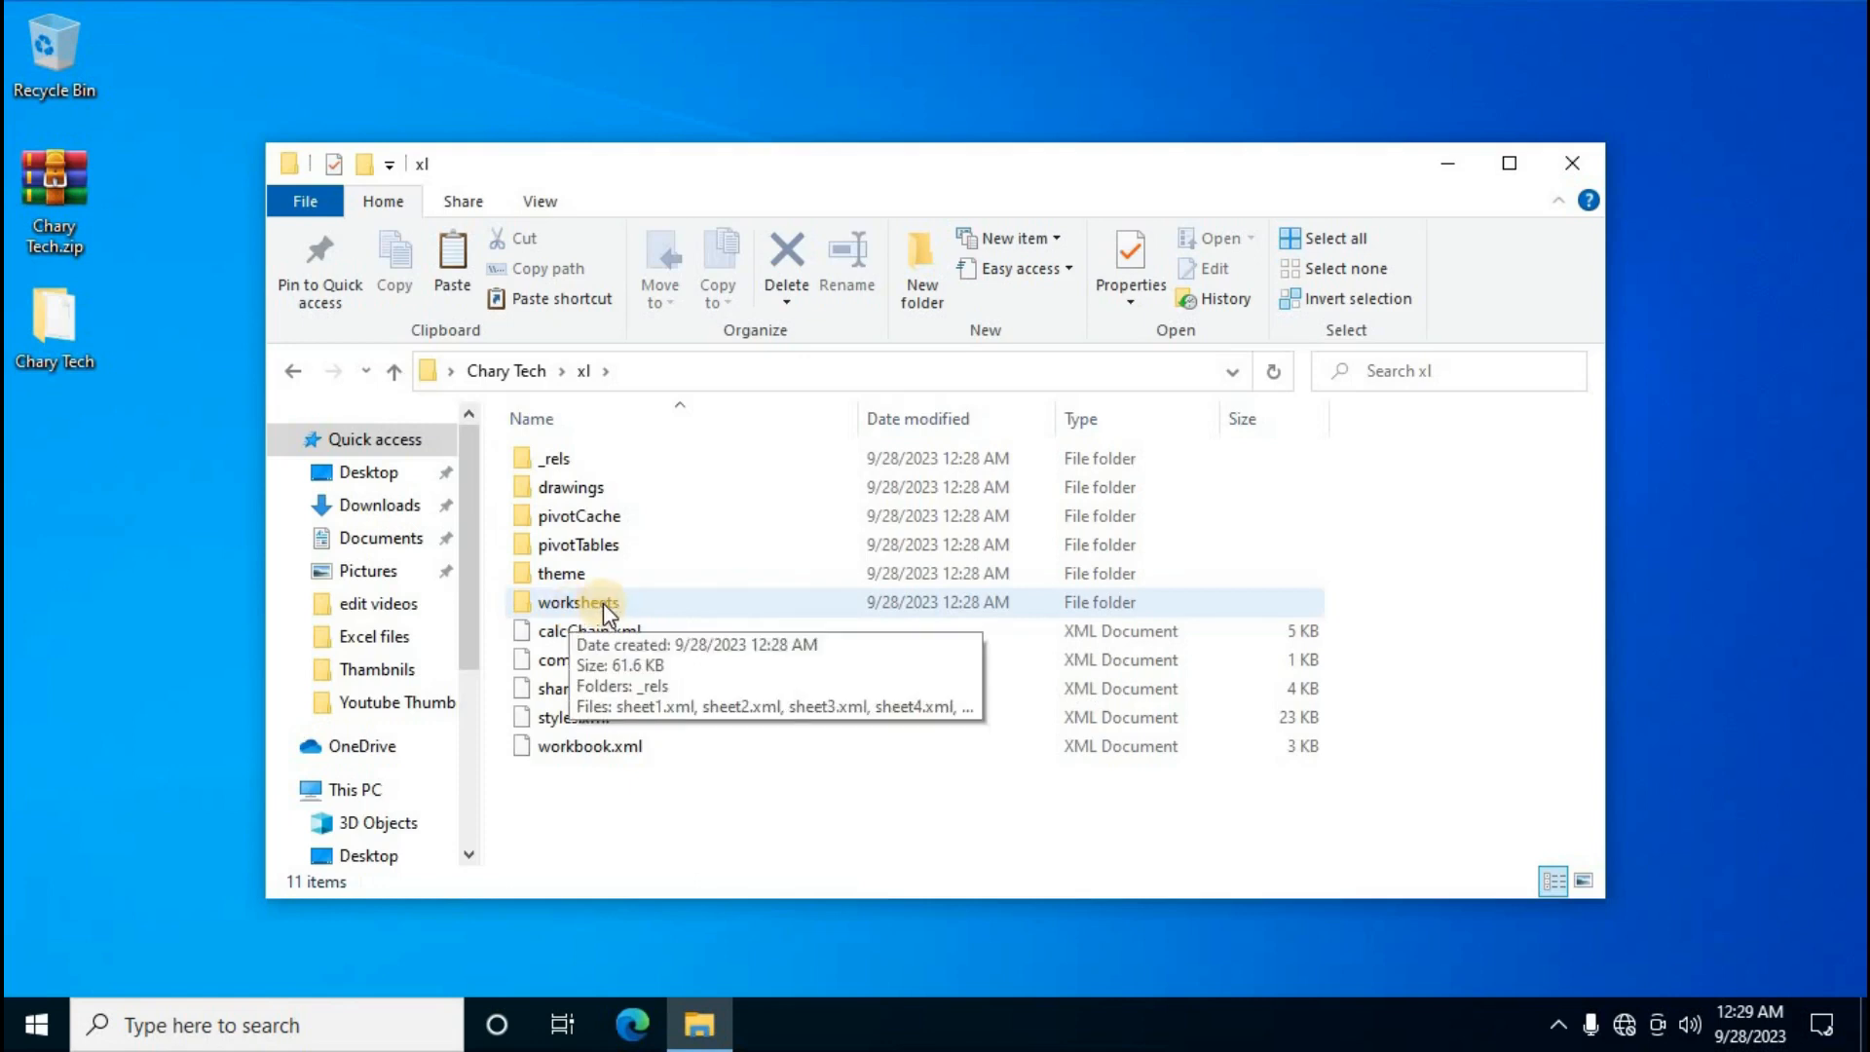
double_click(603, 604)
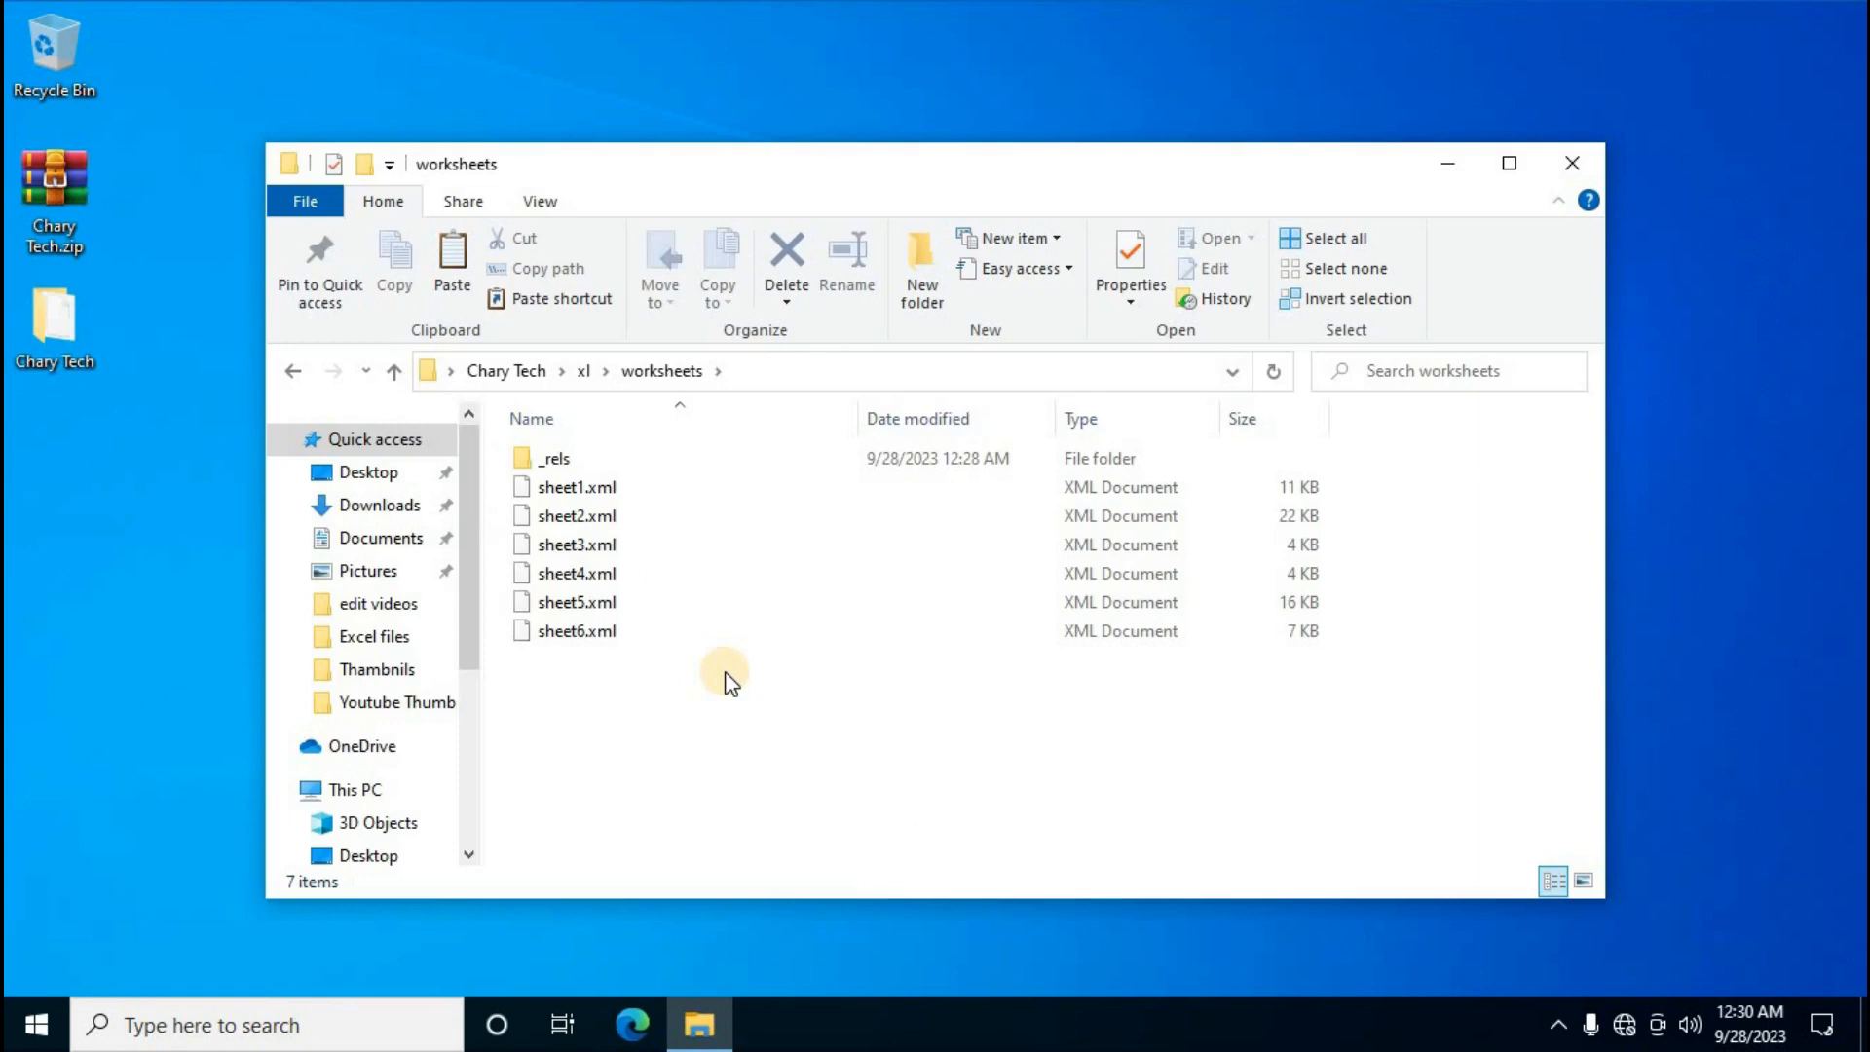
Open sheet5.xml's raw XML in Notepad and bring up Find with 'Protection' as the search term
left_click(593, 604)
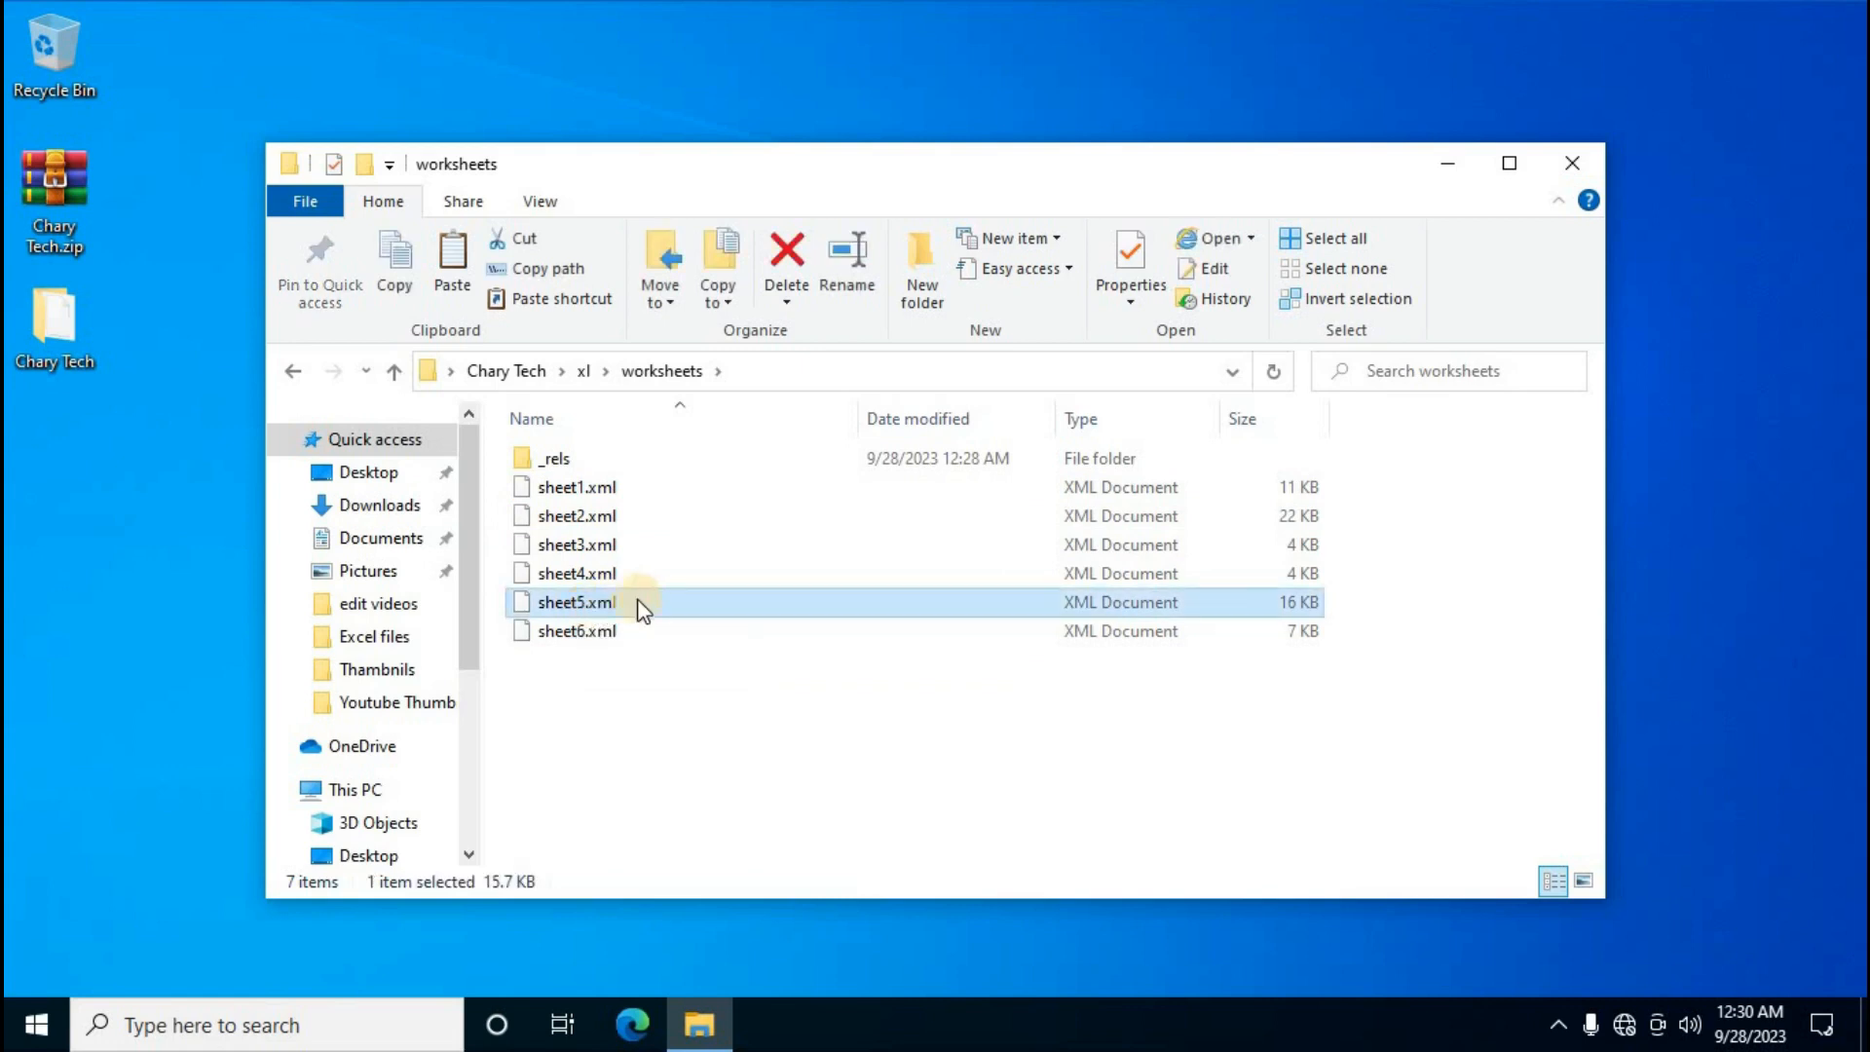
right_click(604, 609)
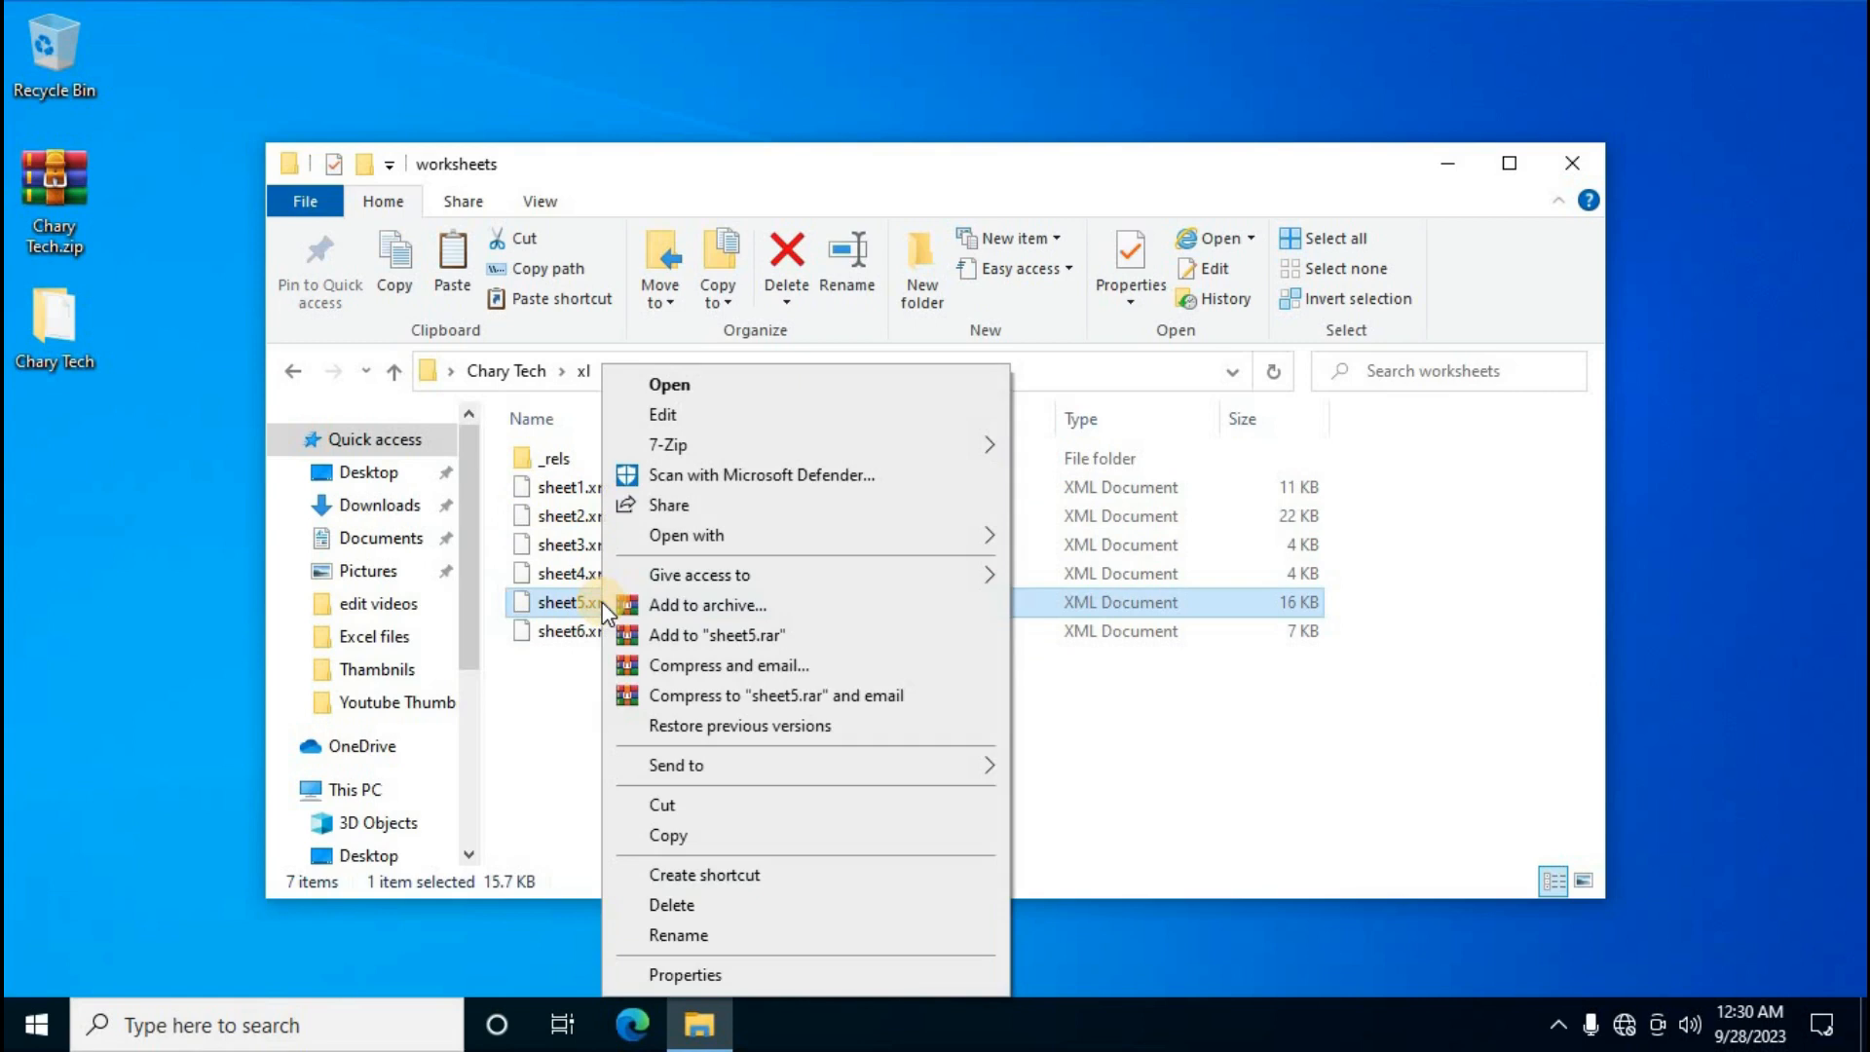
mouse_move(688, 536)
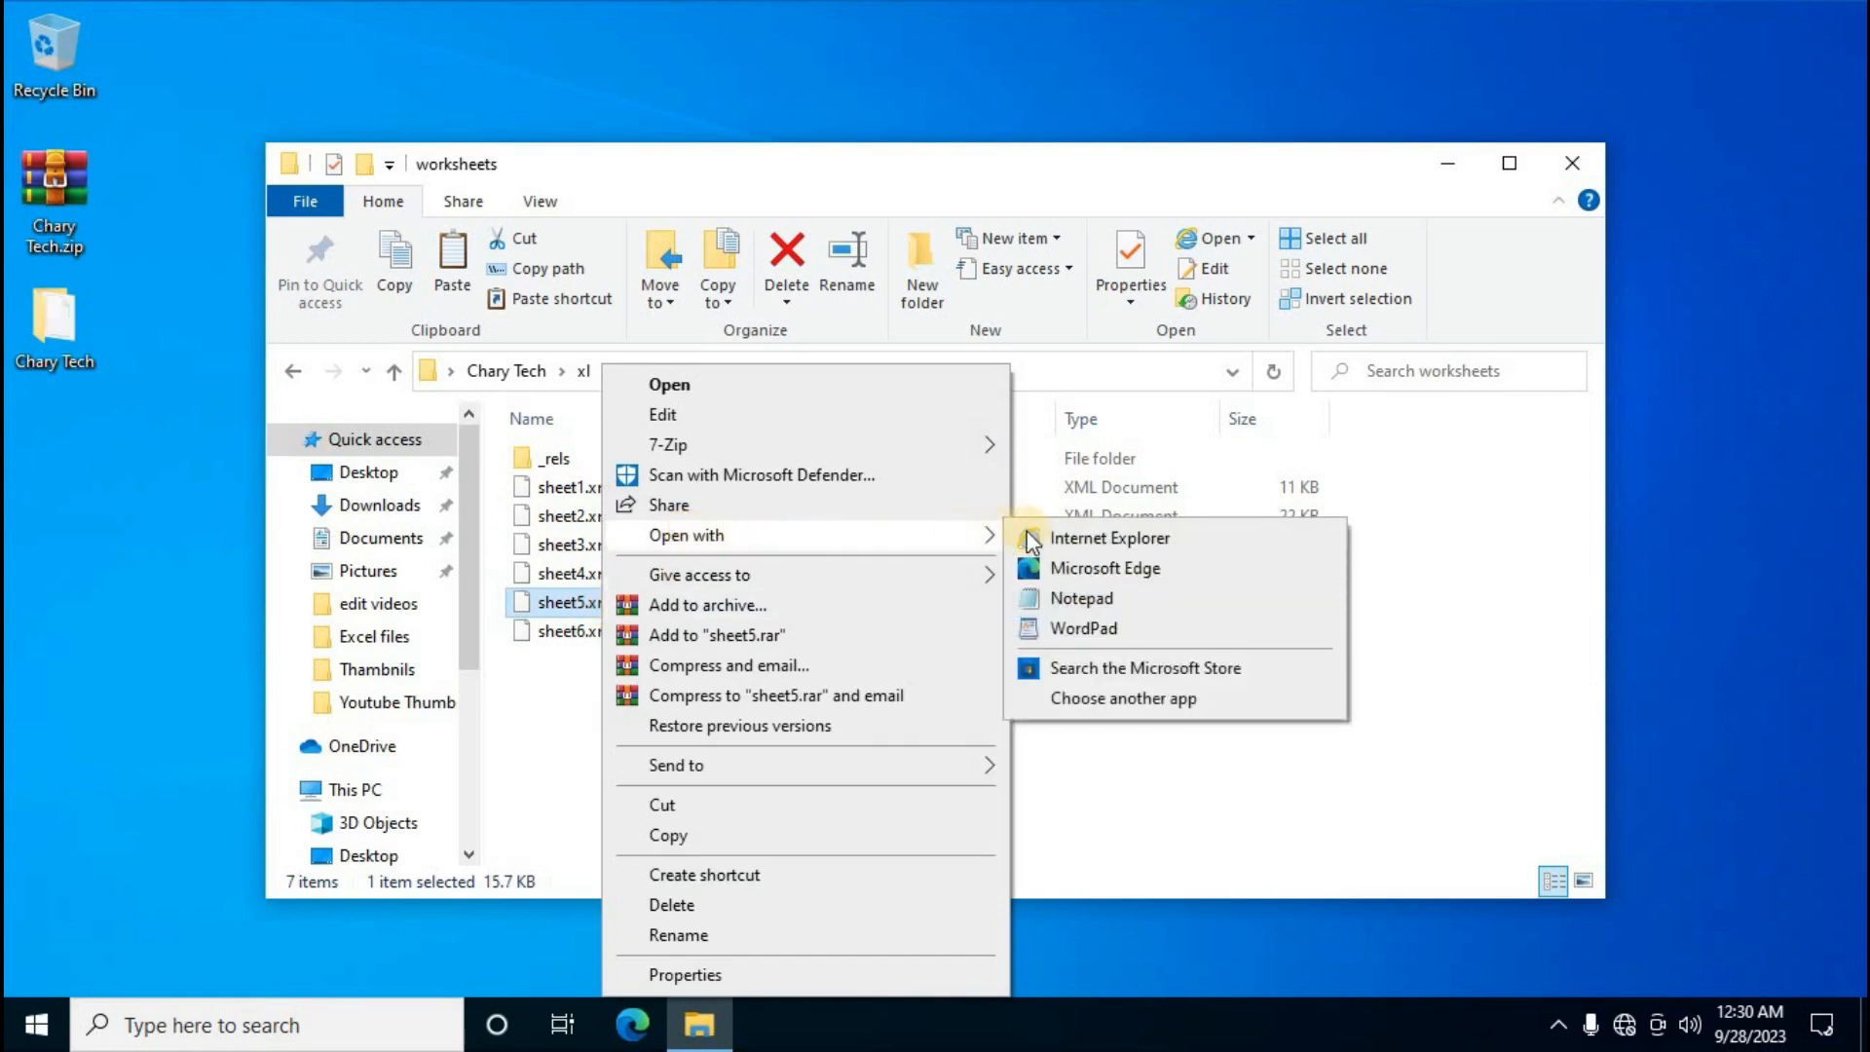
left_click(1081, 598)
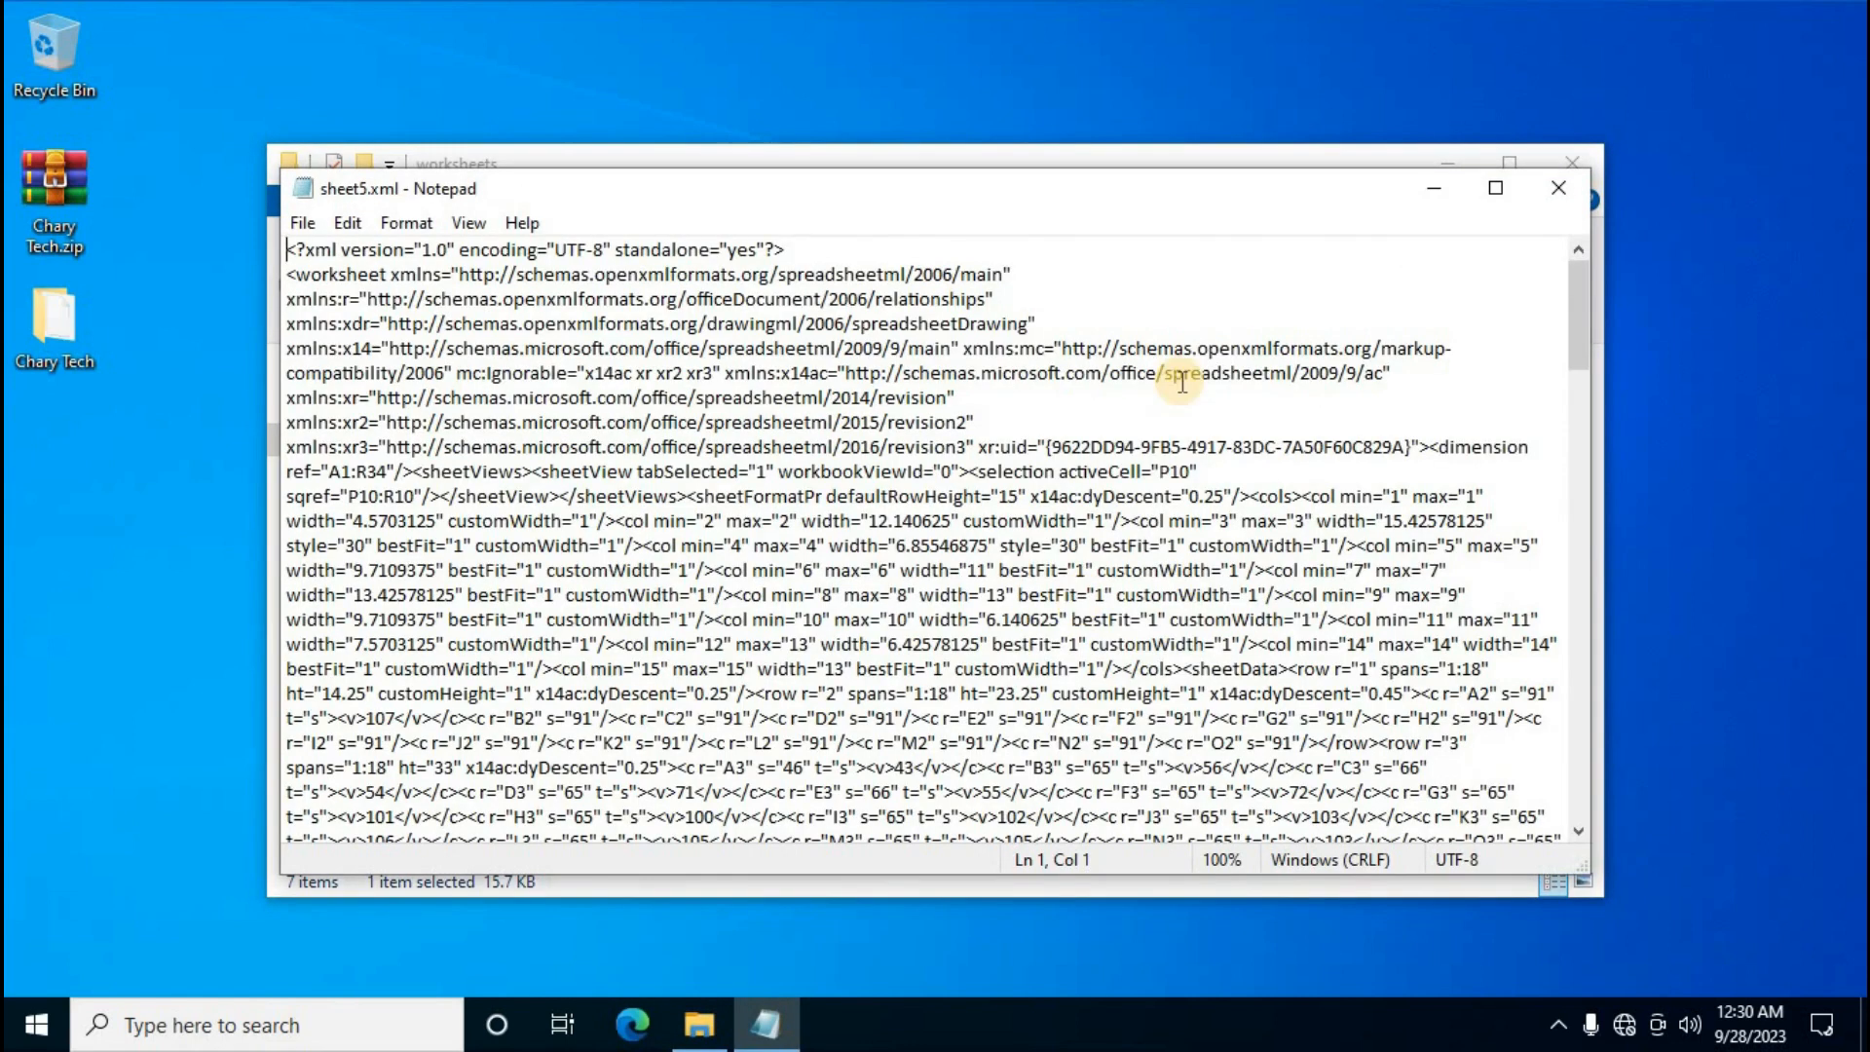
key("ctrl+f")
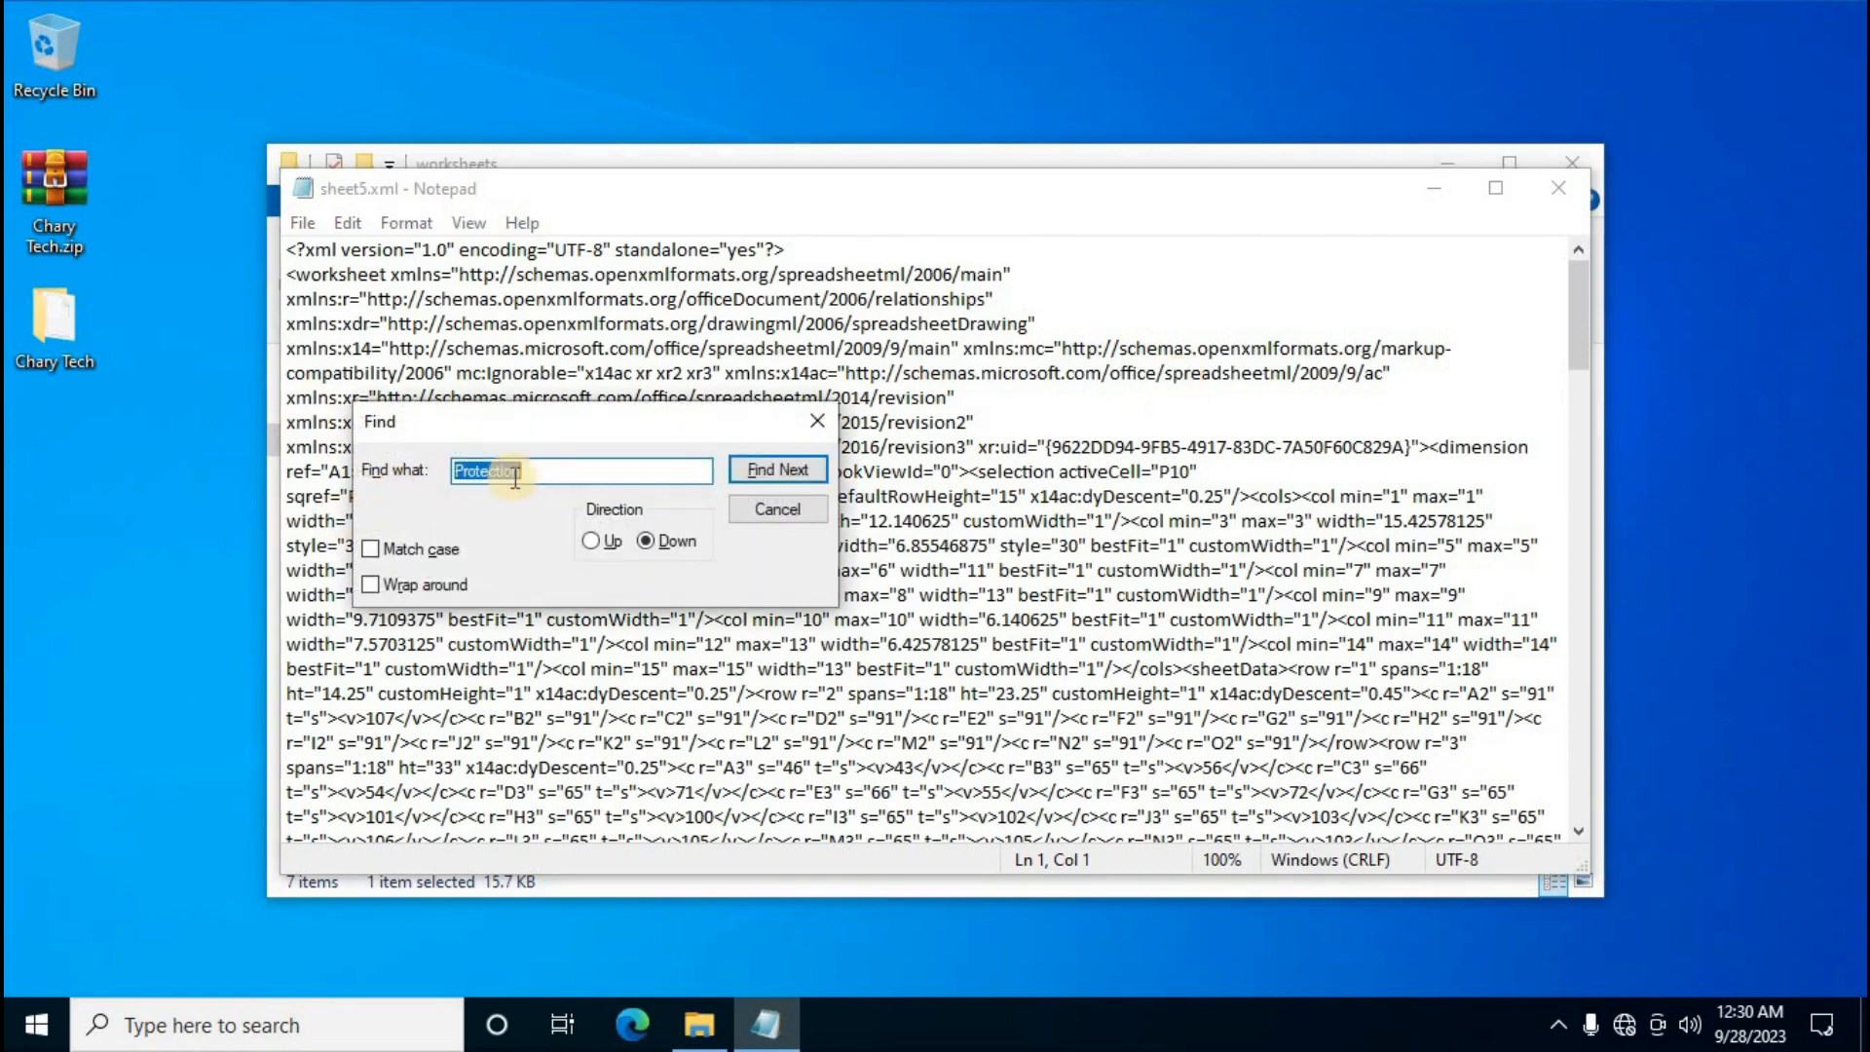
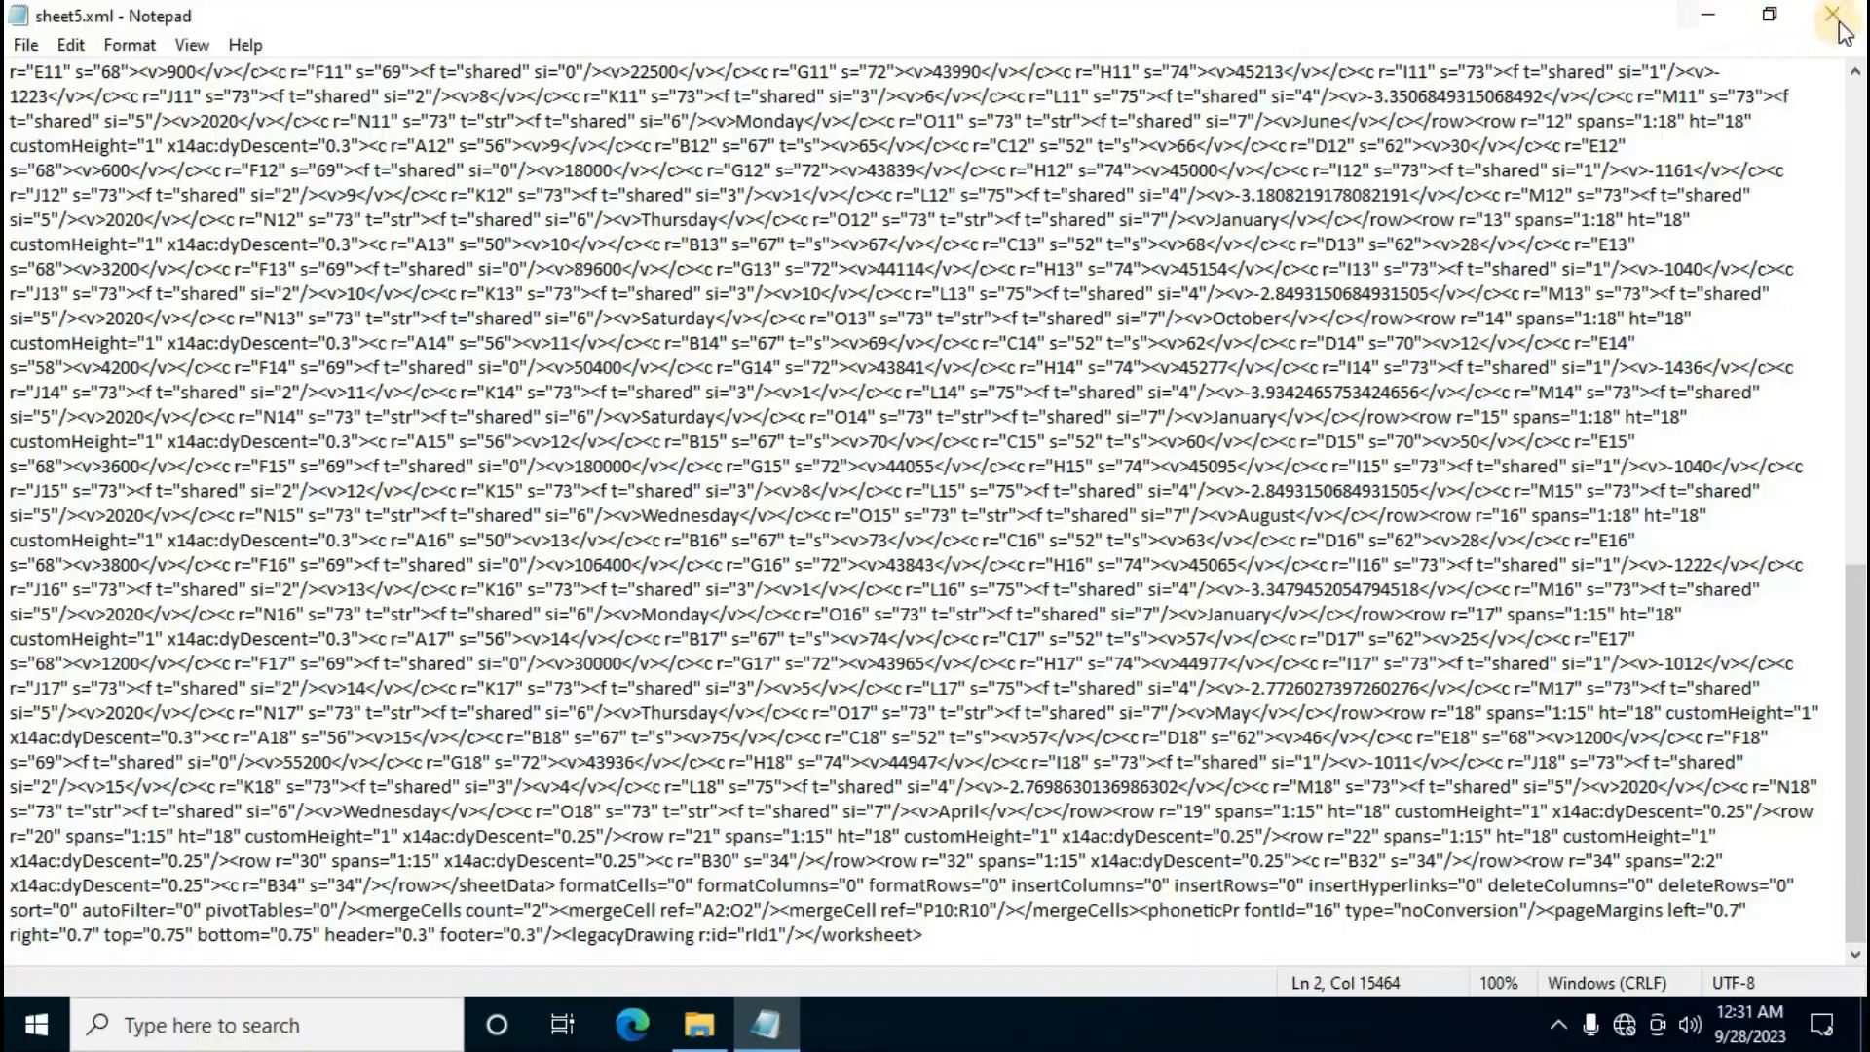
Close Notepad, leaving sheet5.xml saved without its sheetProtection element
left_click(1831, 21)
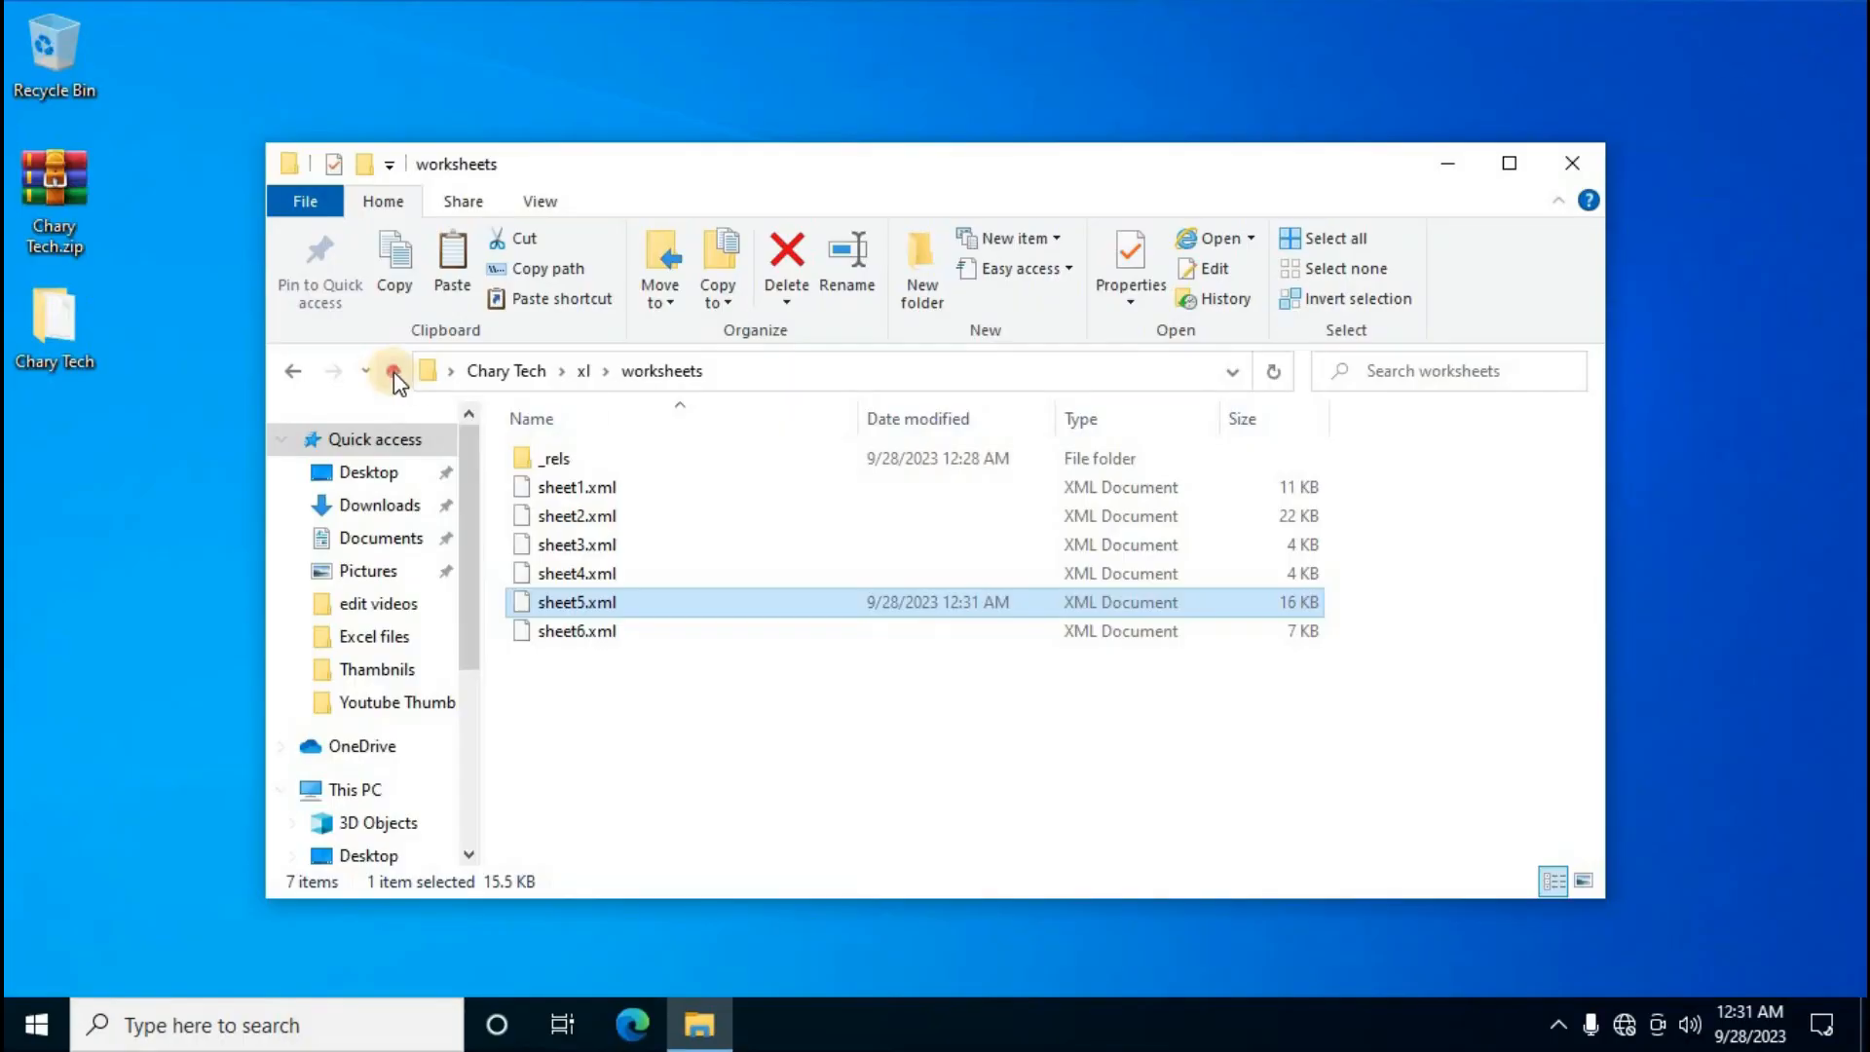
Go up two levels to the Chary Tech folder and select all four items
left_click(393, 371)
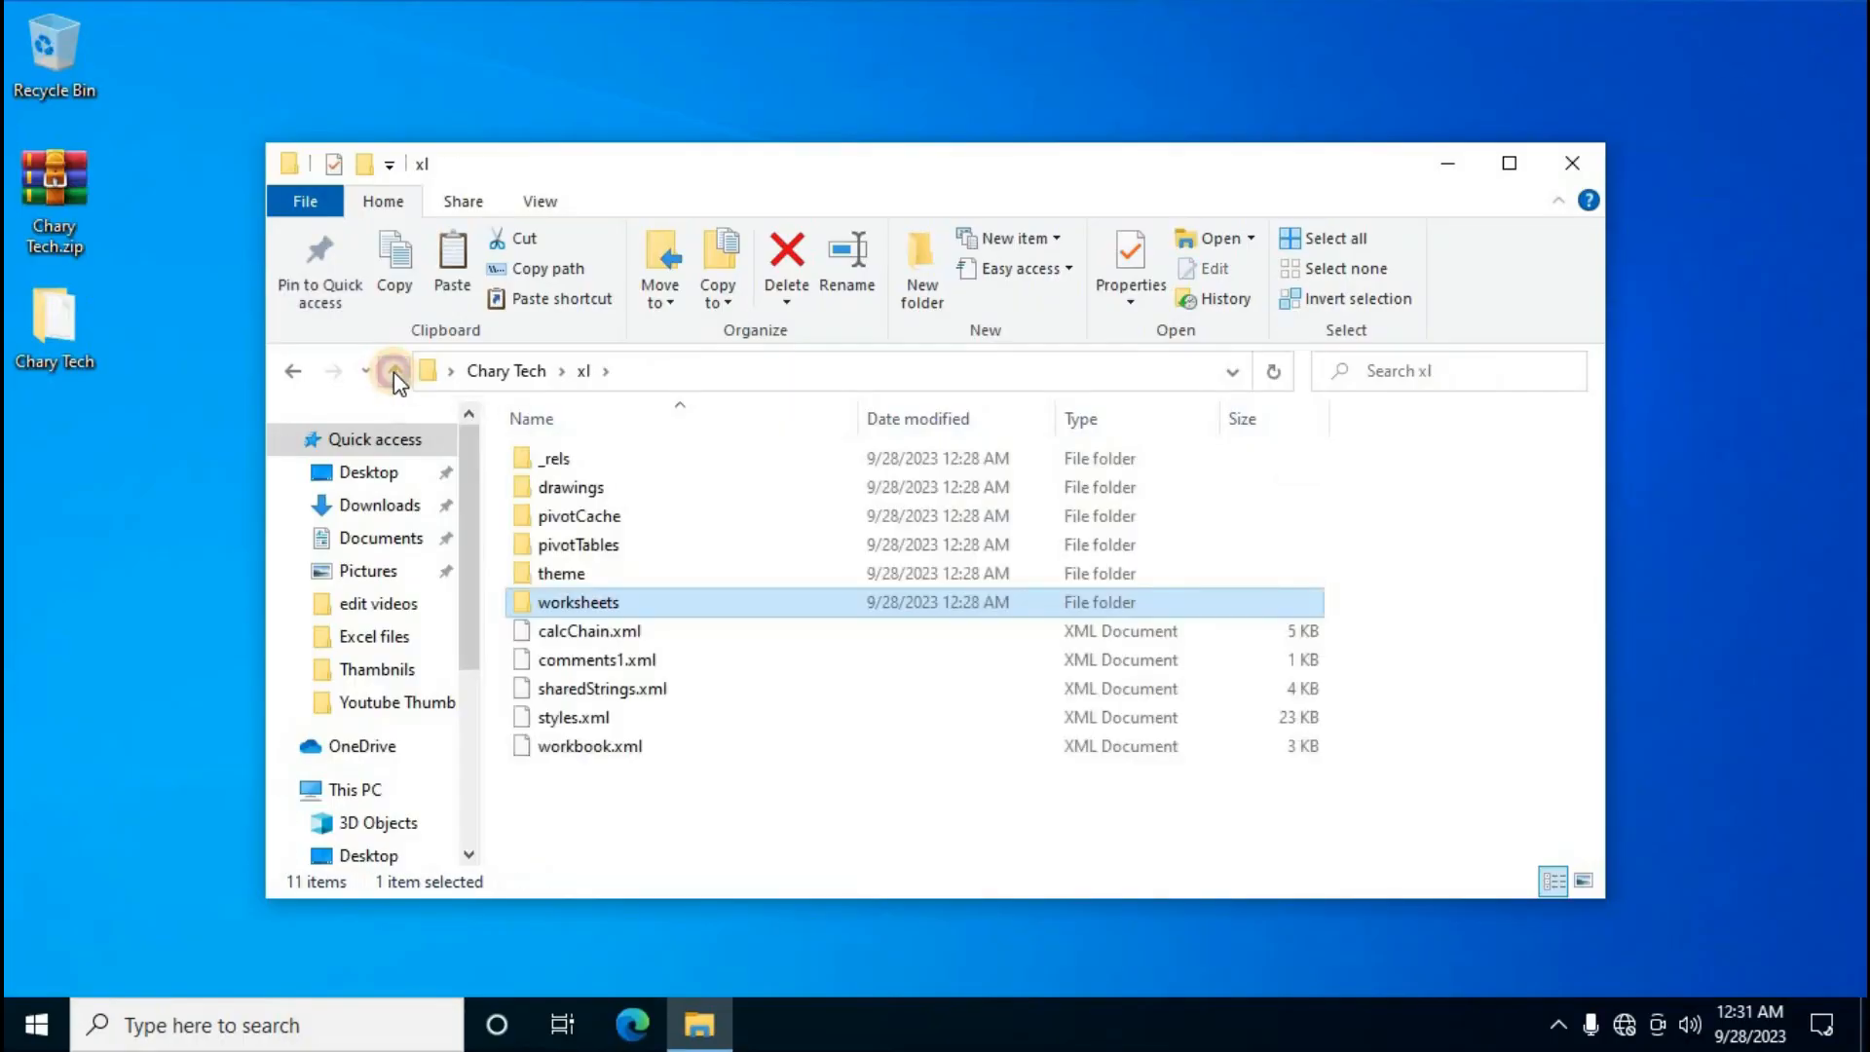
left_click(394, 372)
left_click_drag(541, 596, 694, 450)
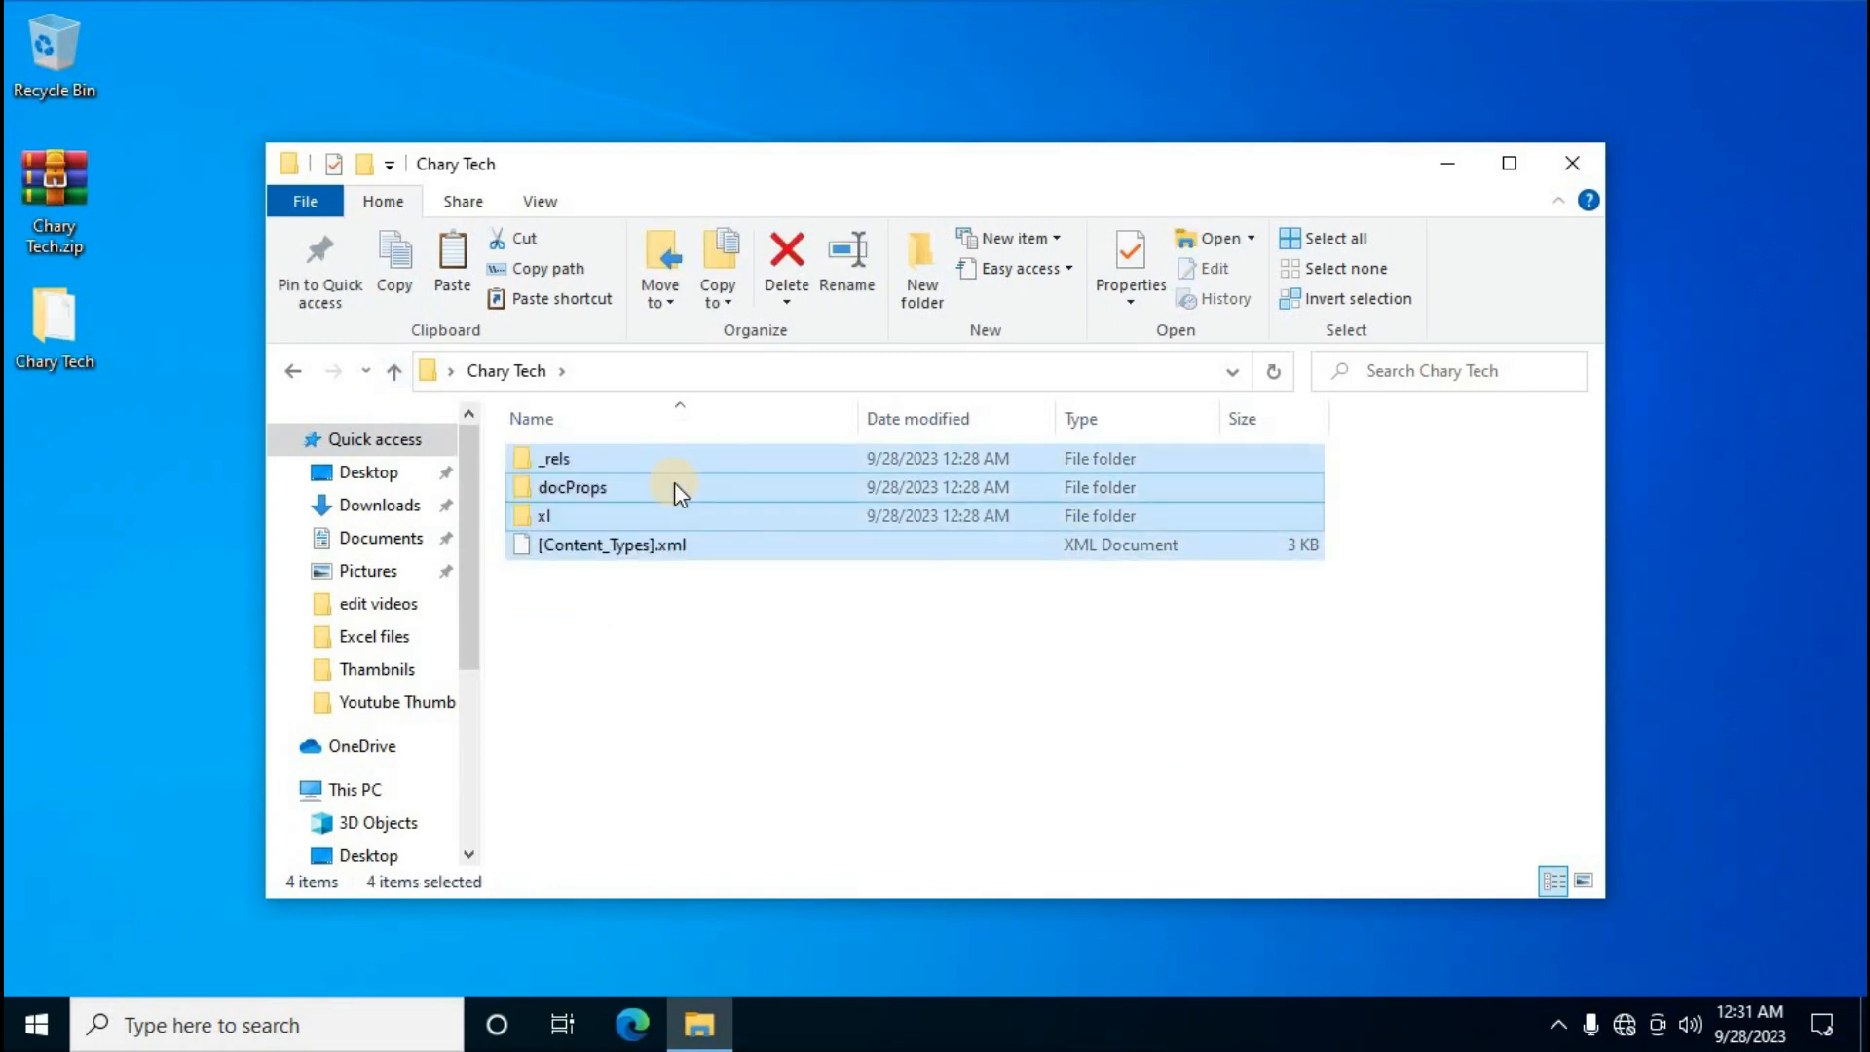
Compress the selected items into a zipped folder named techinfo.zip
right_click(670, 490)
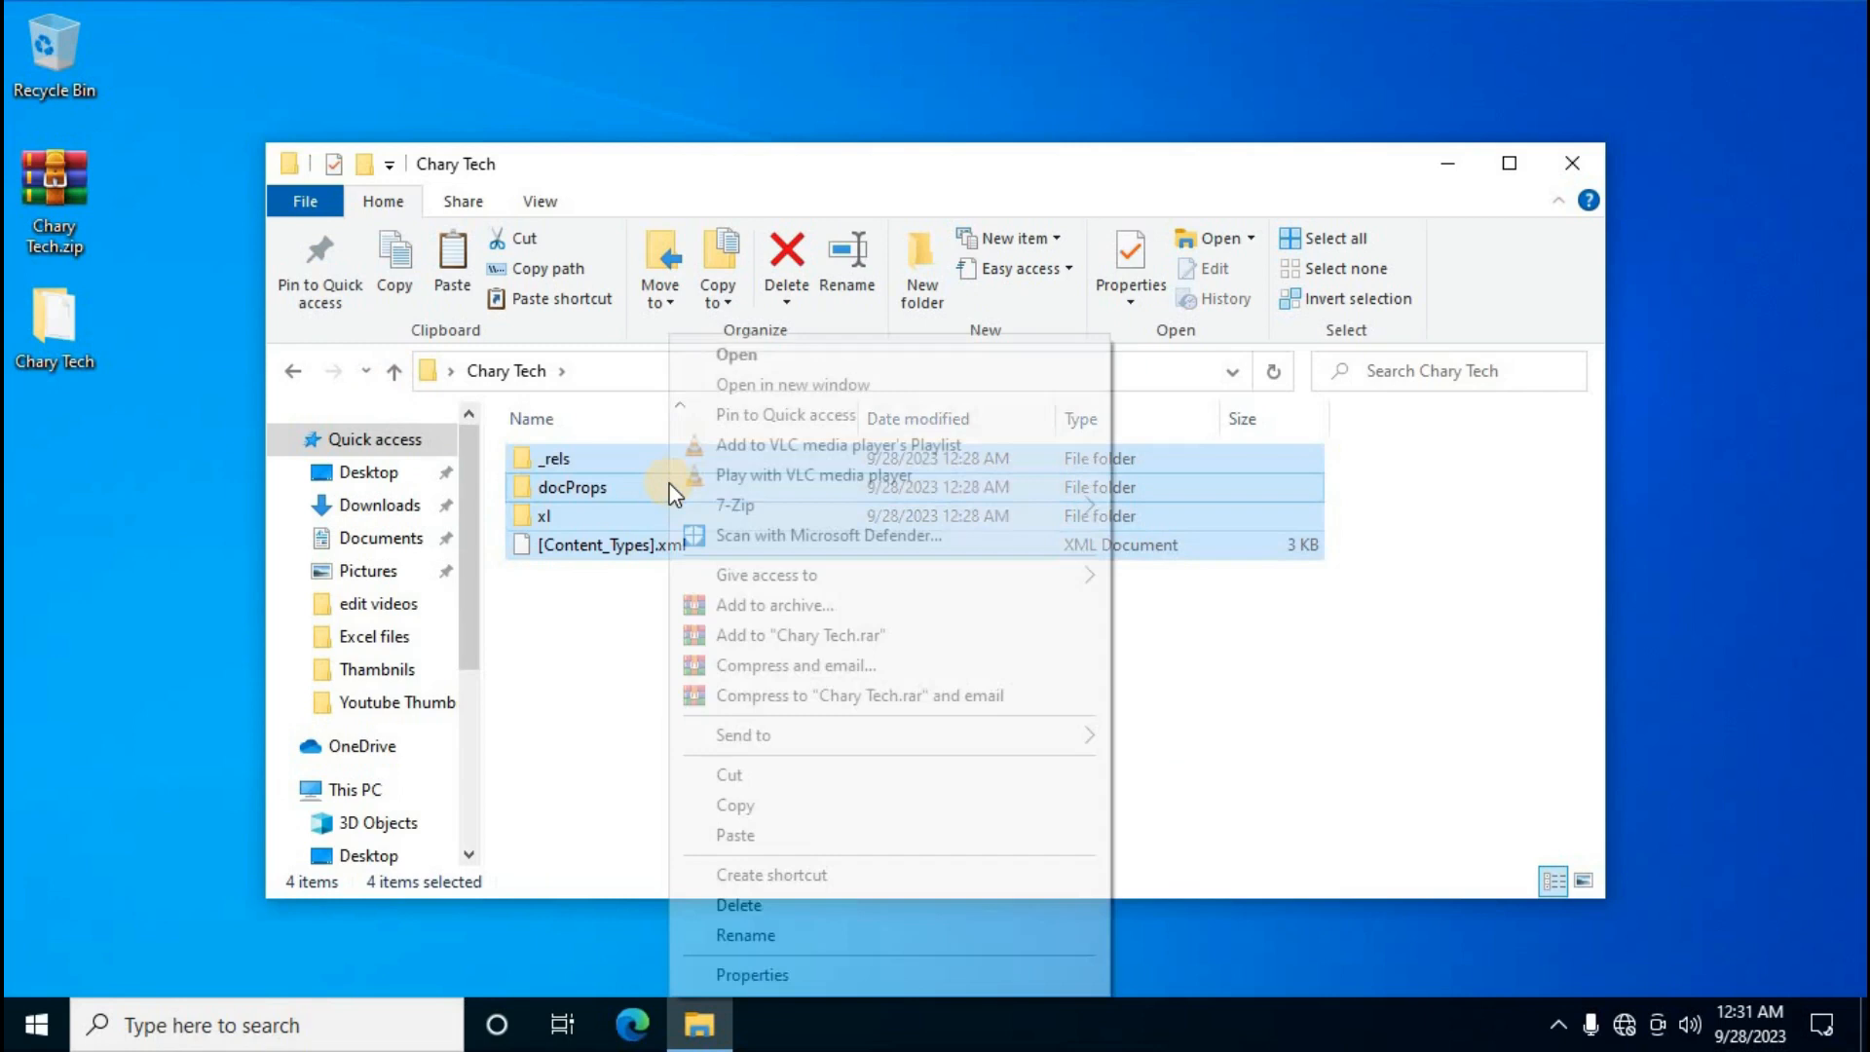
mouse_move(813, 740)
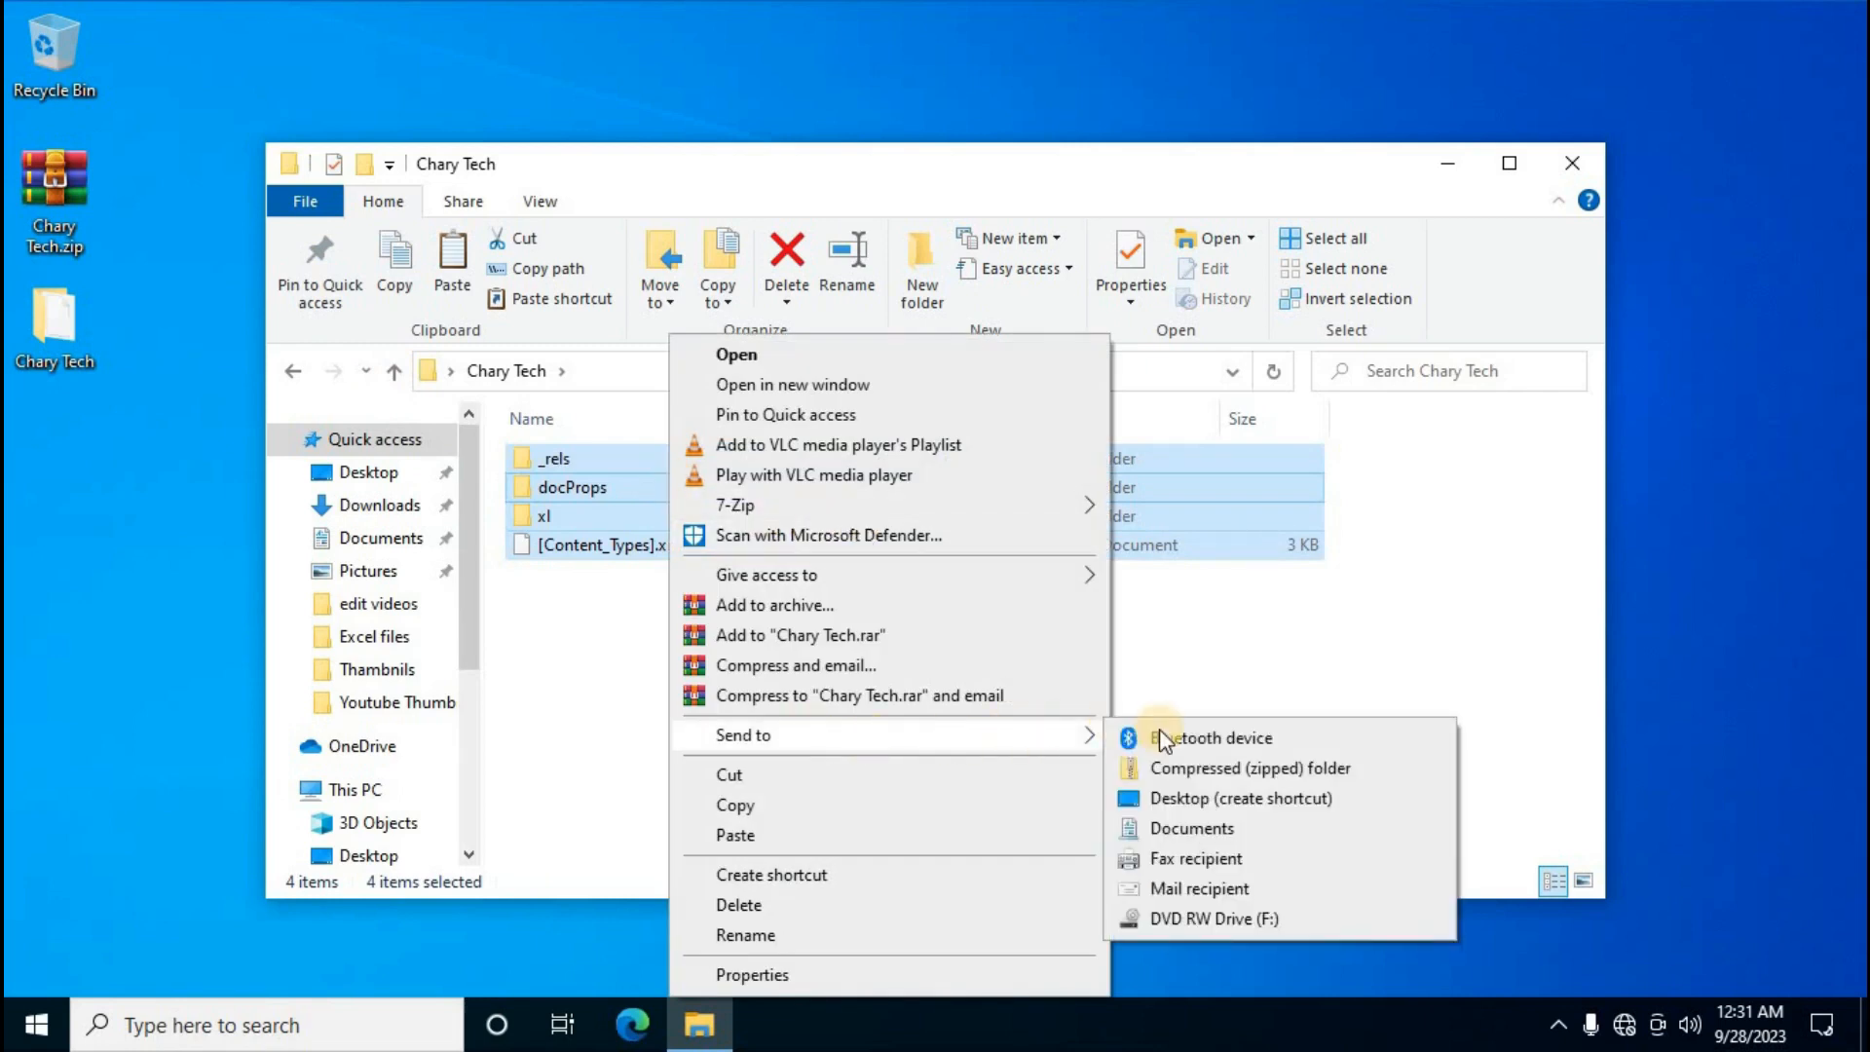
left_click(1200, 771)
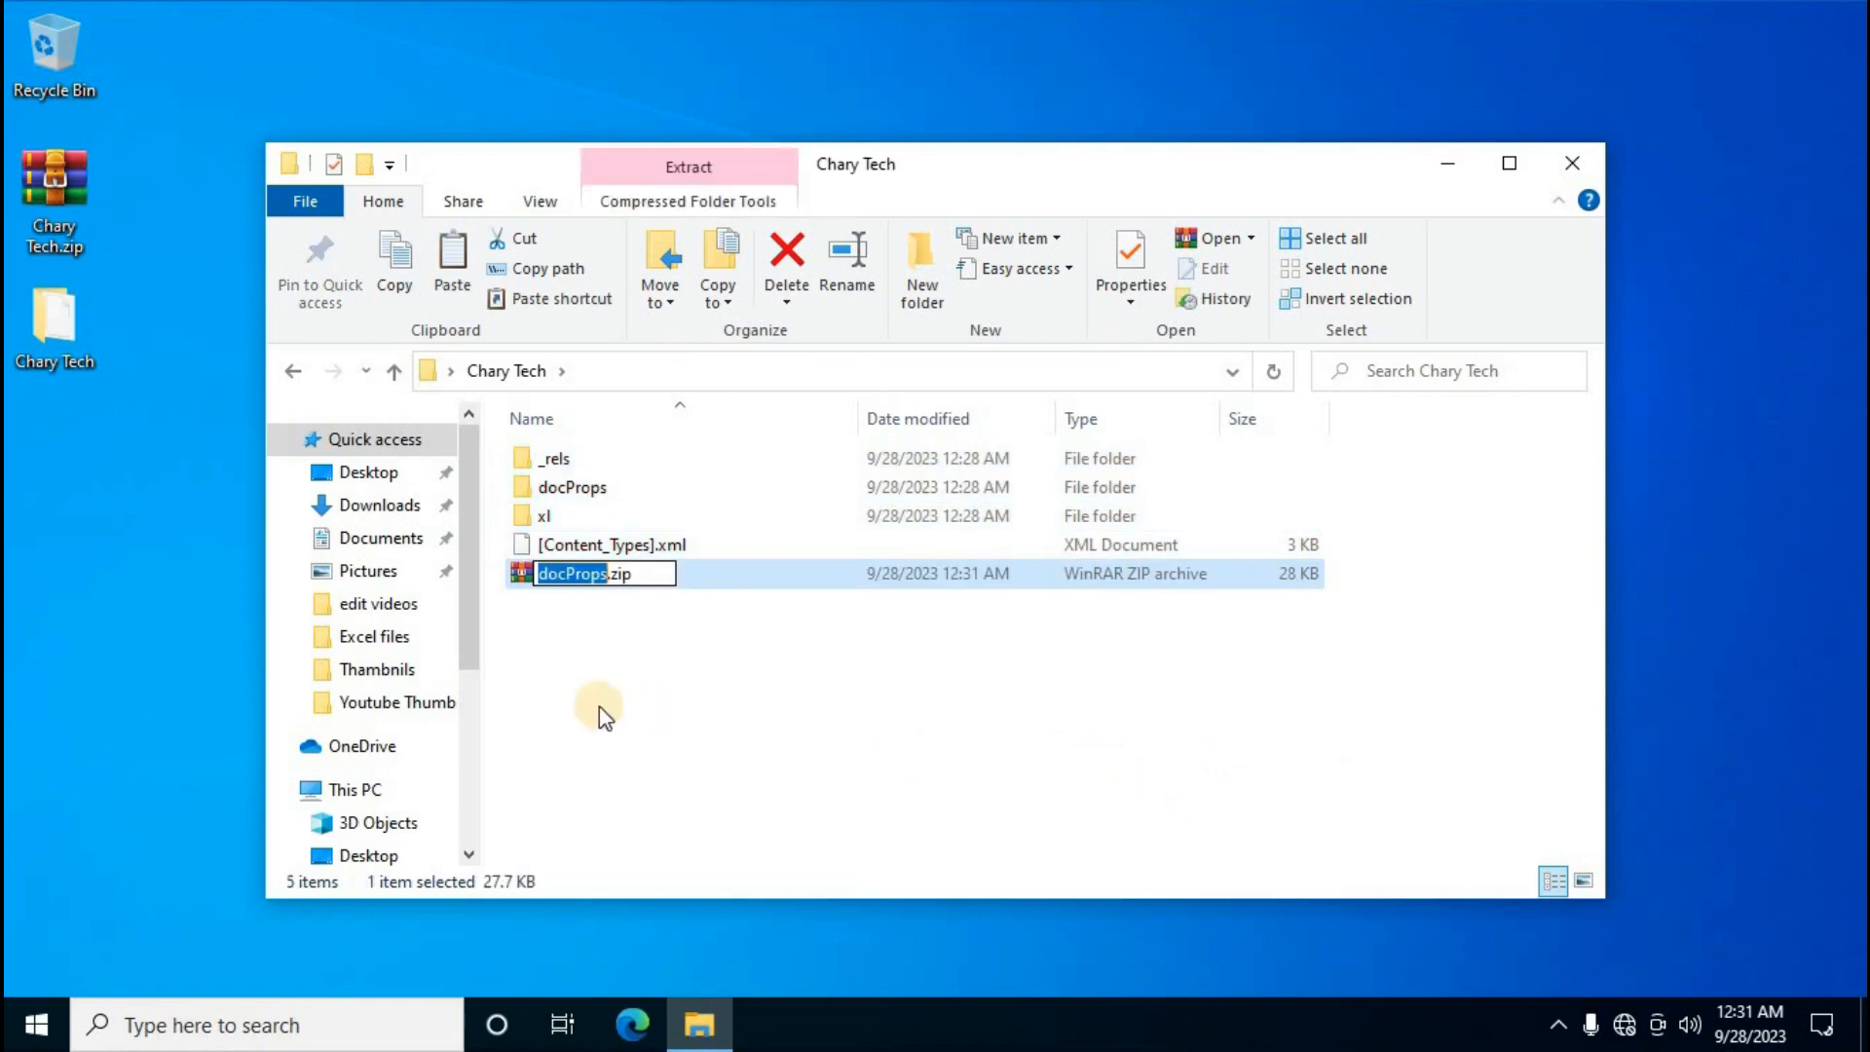
key("BackSpace")
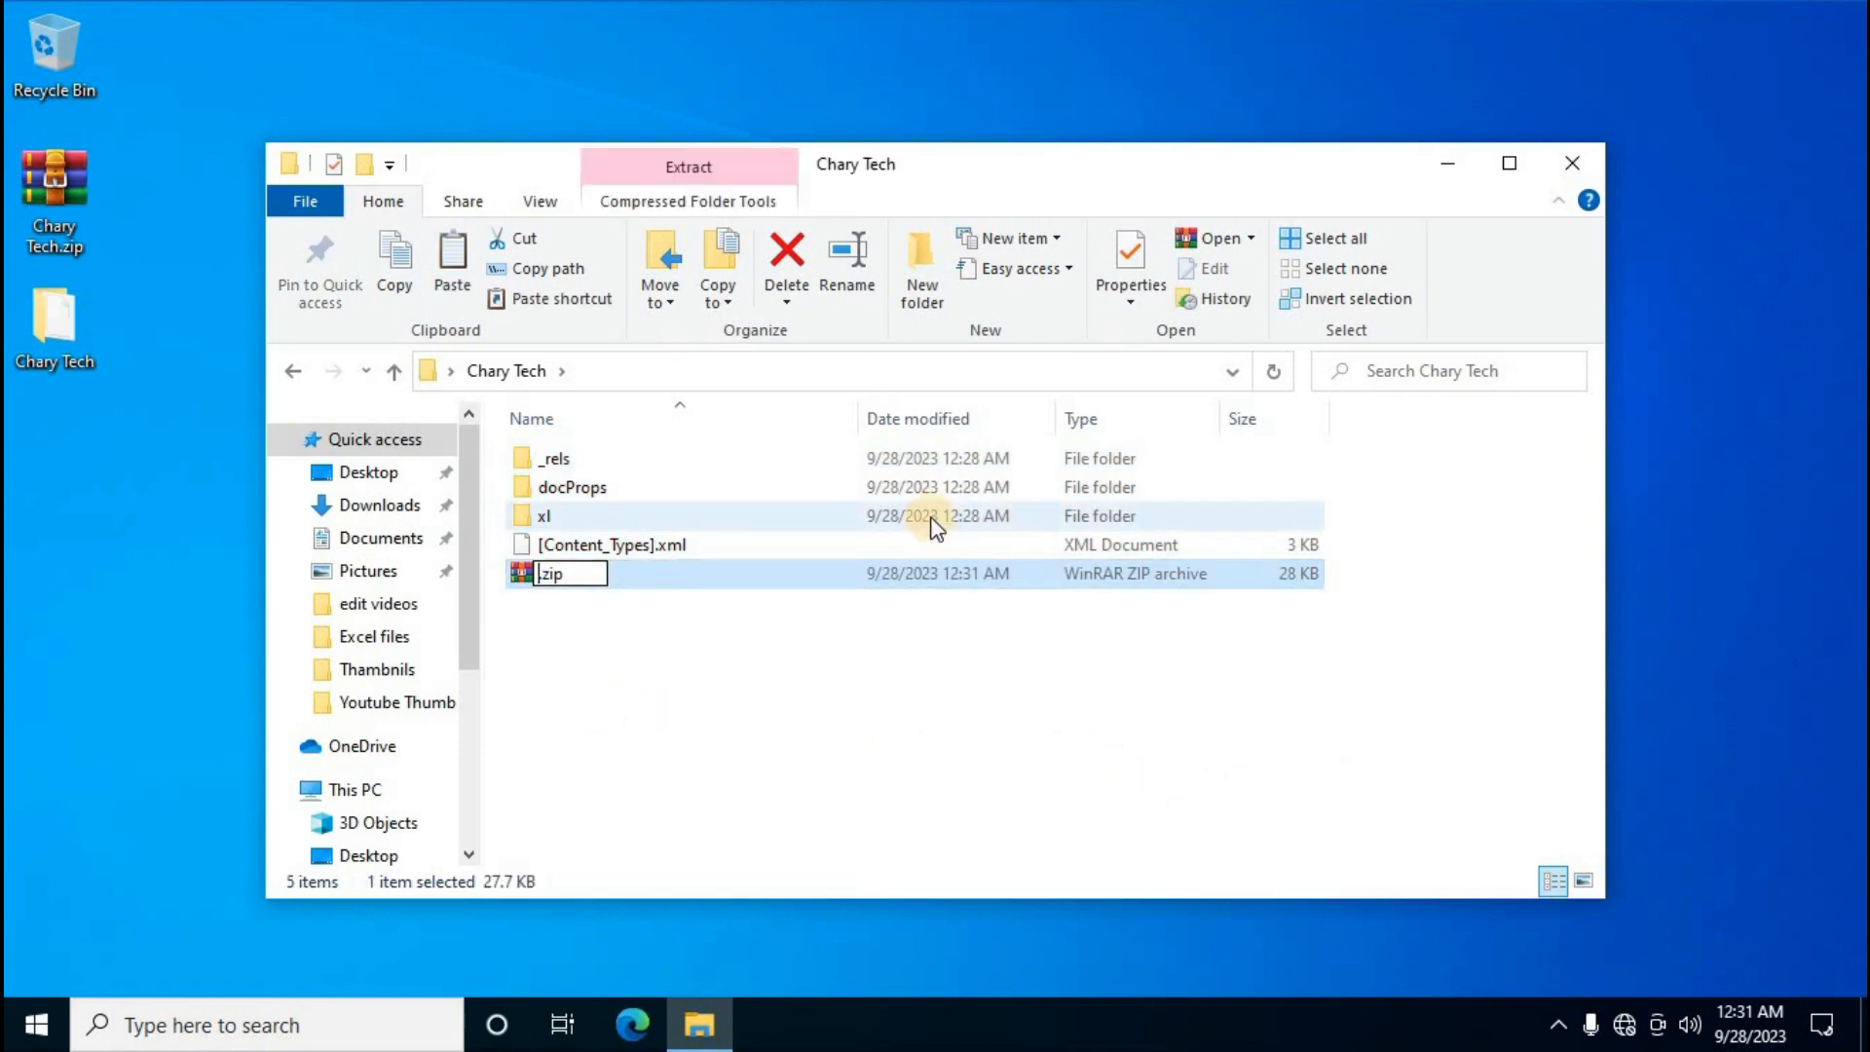
type("techinf")
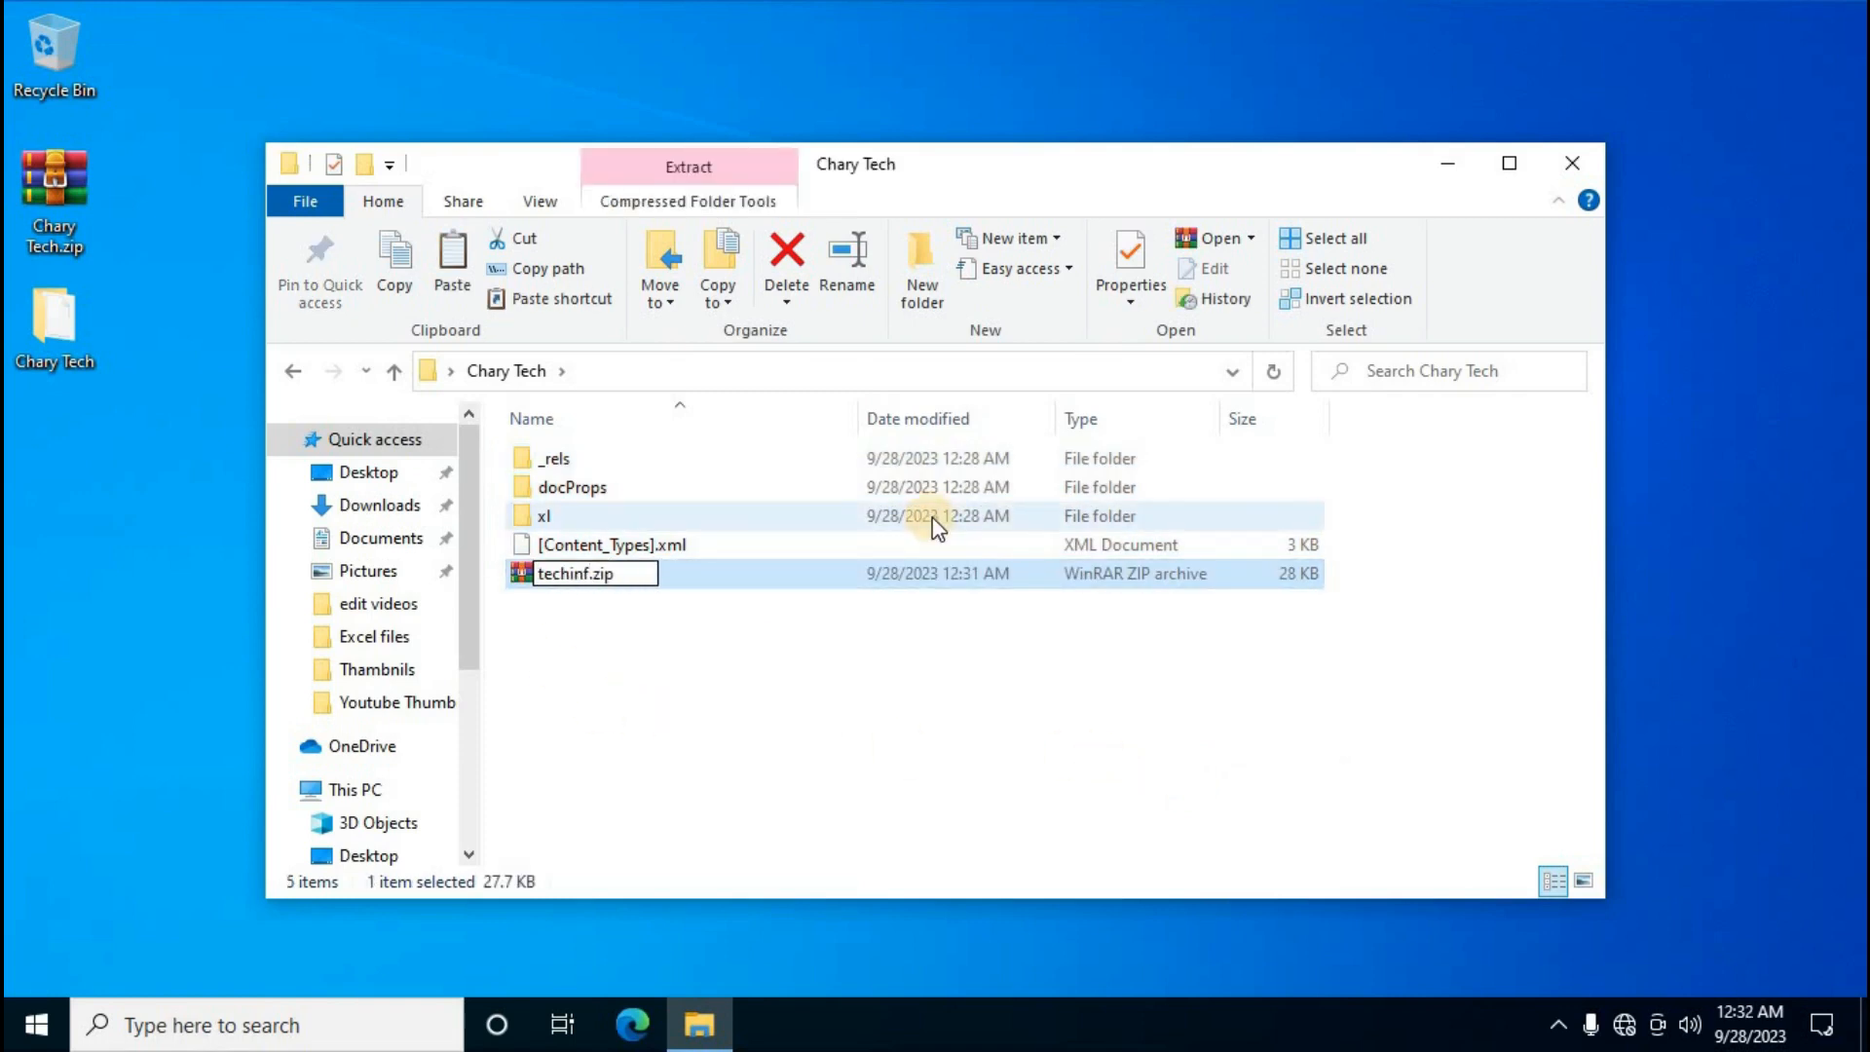
type("o")
key("Return")
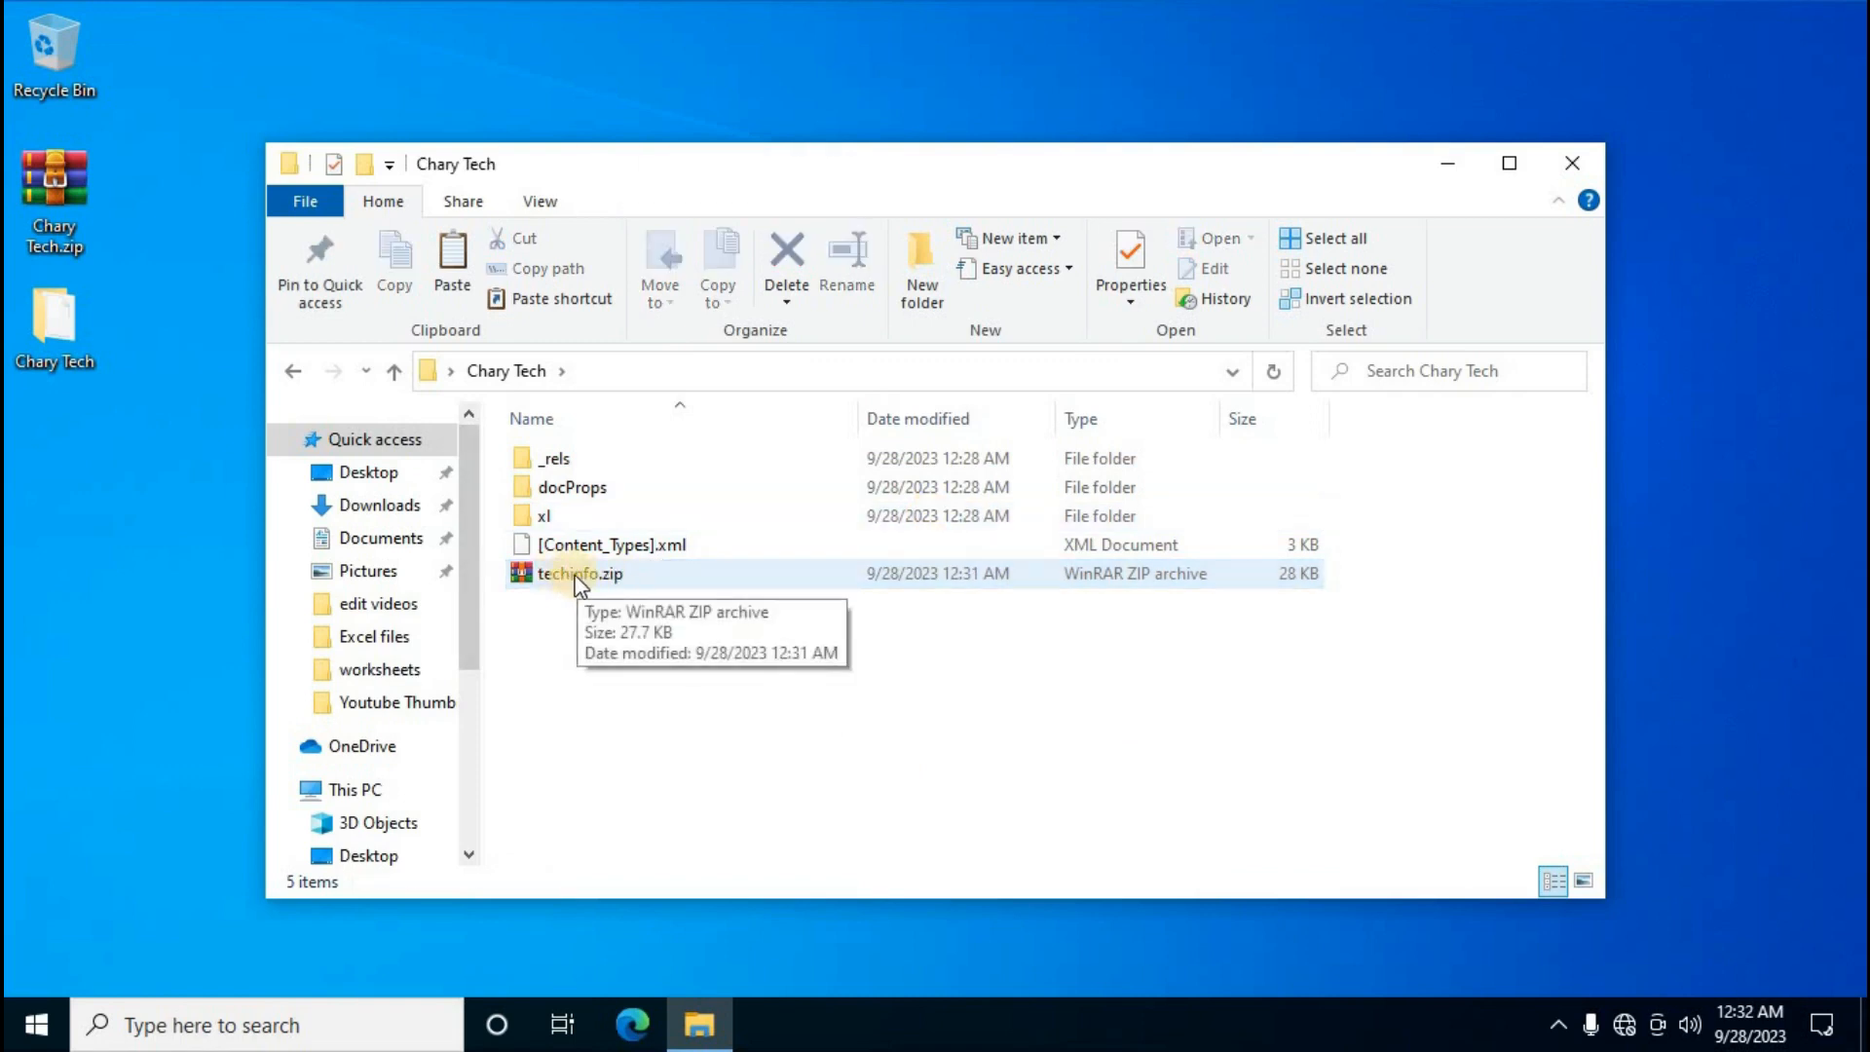
left_click(575, 576)
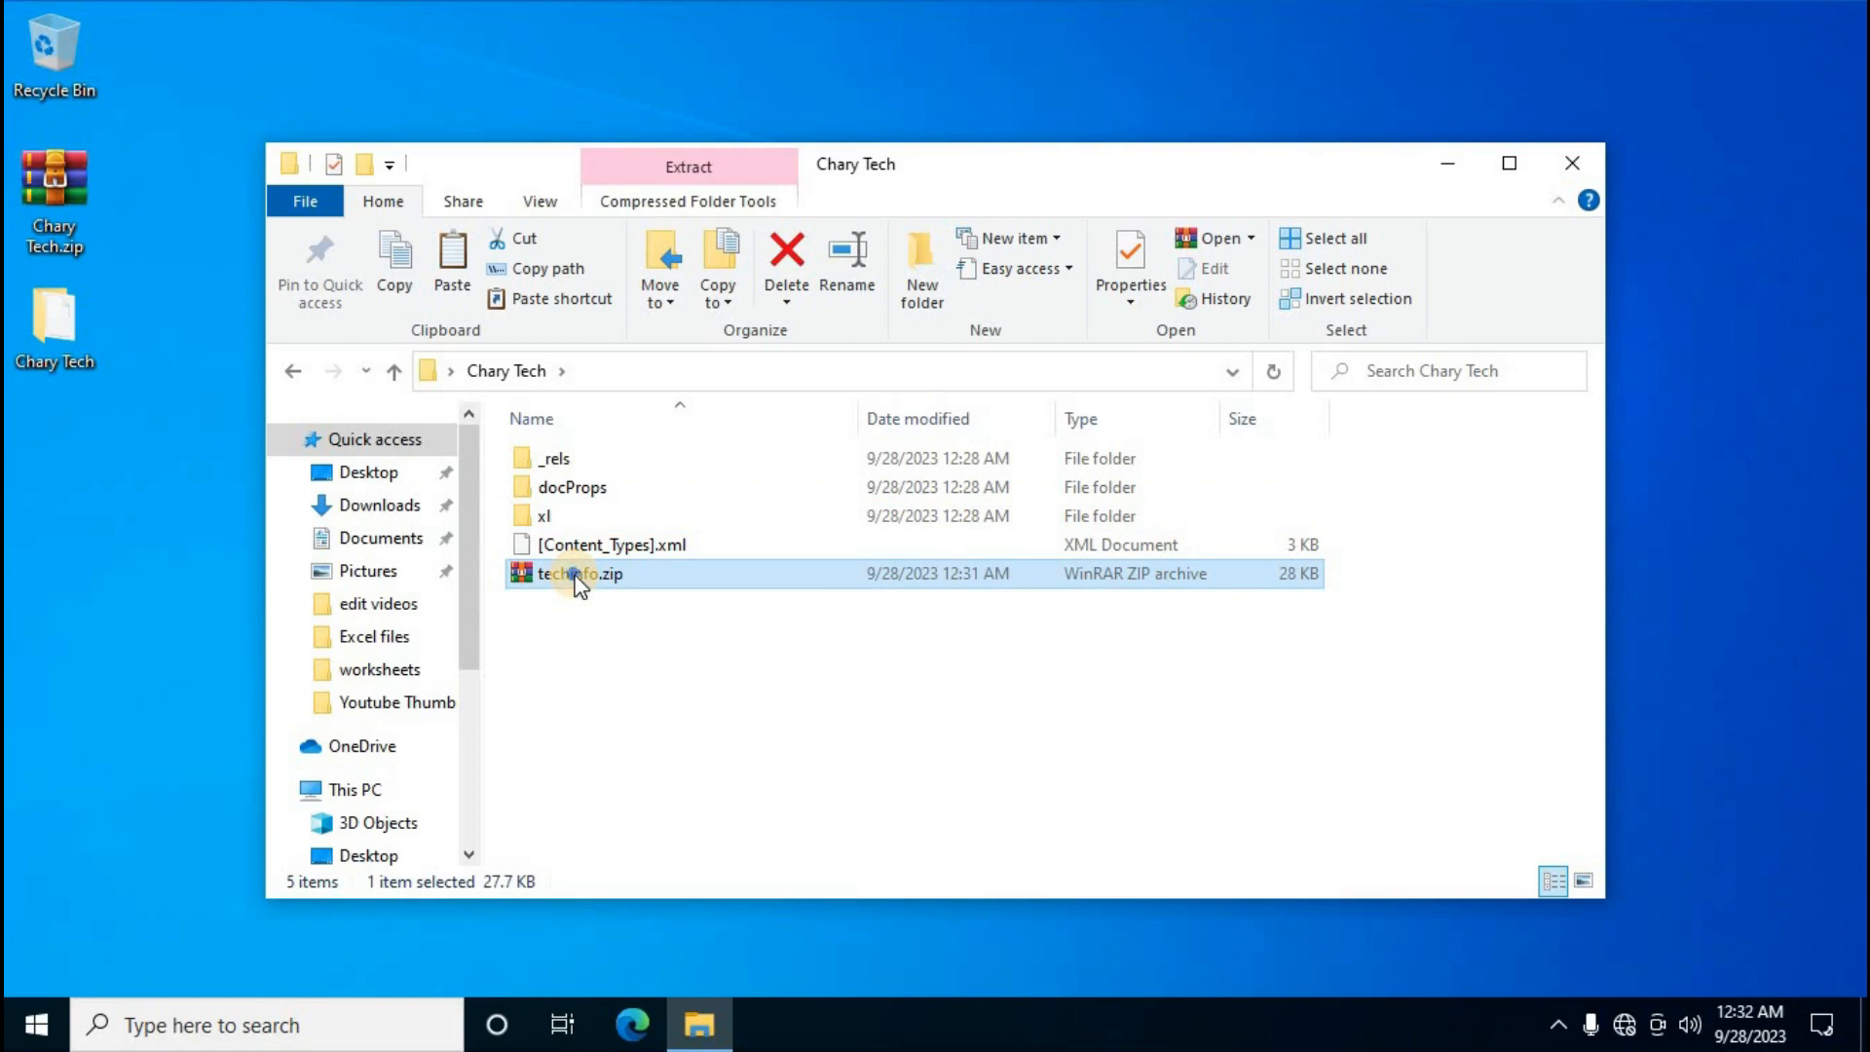
Cut techinfo.zip and paste it onto the desktop below the Chary Tech folder
right_click(577, 581)
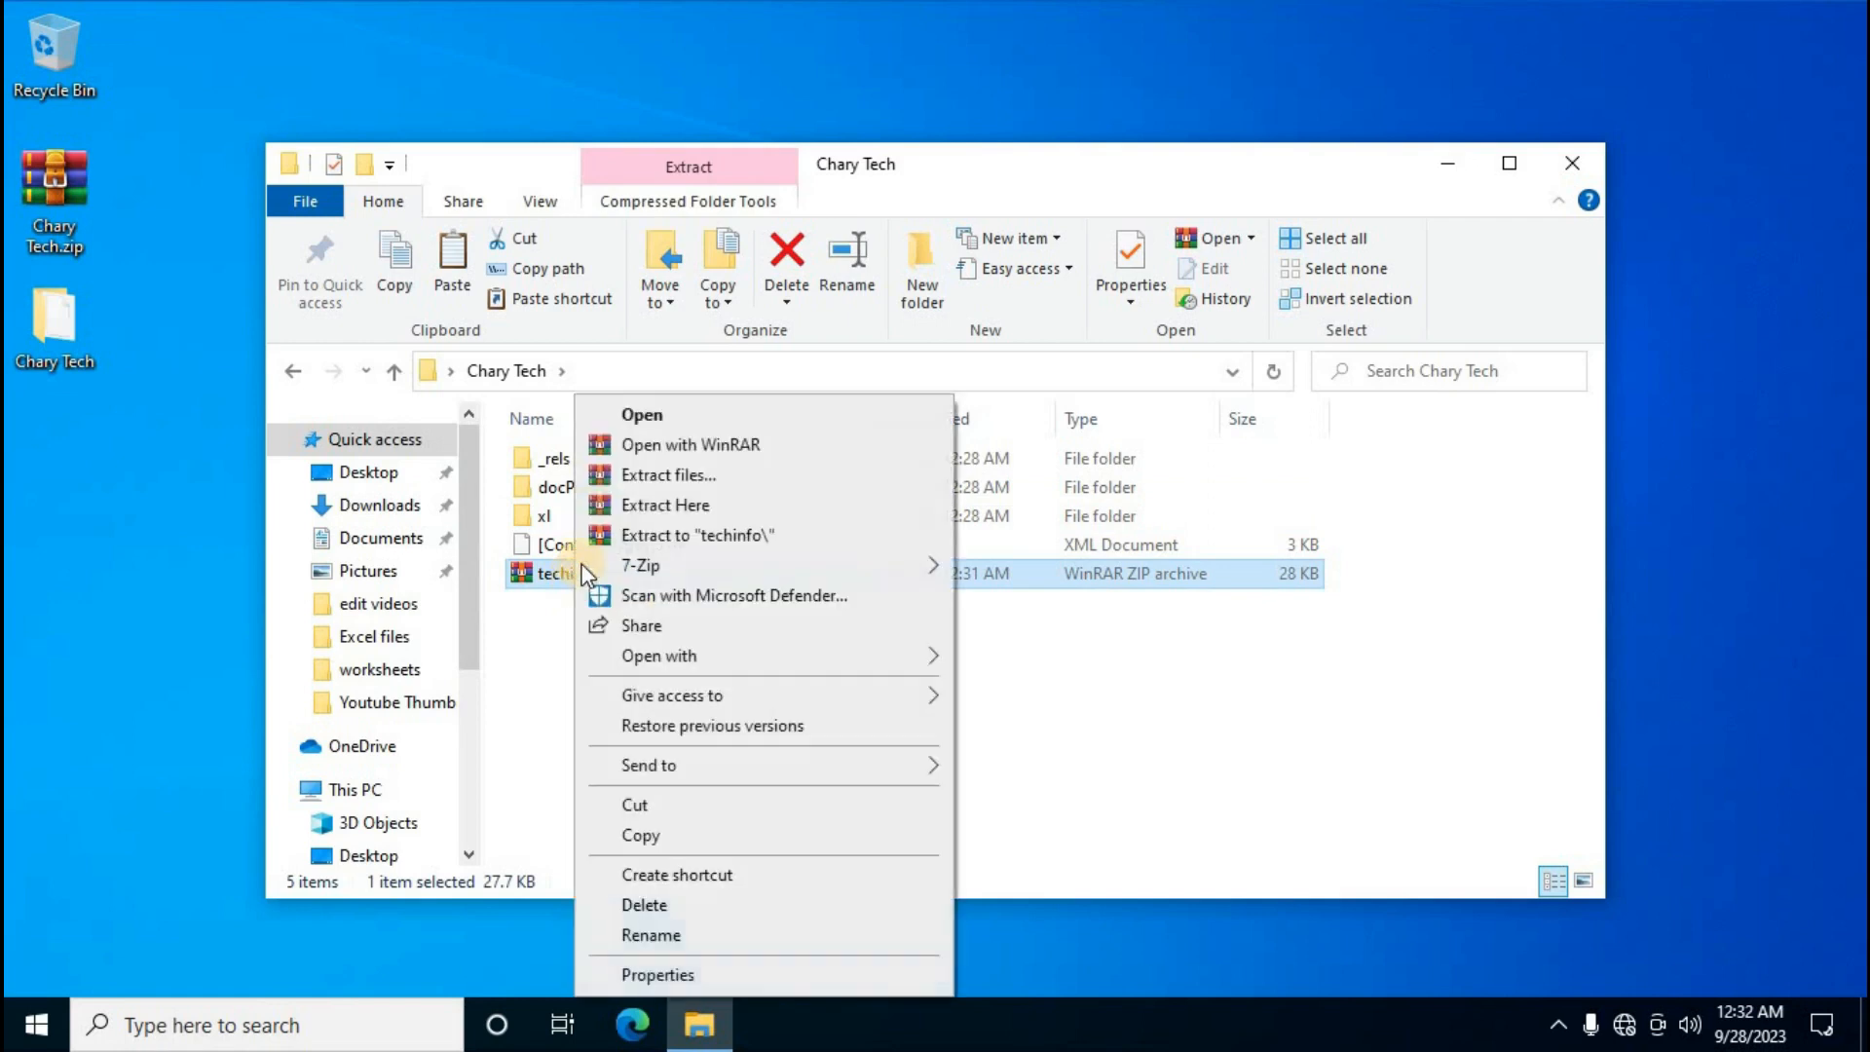
left_click(653, 804)
right_click(101, 483)
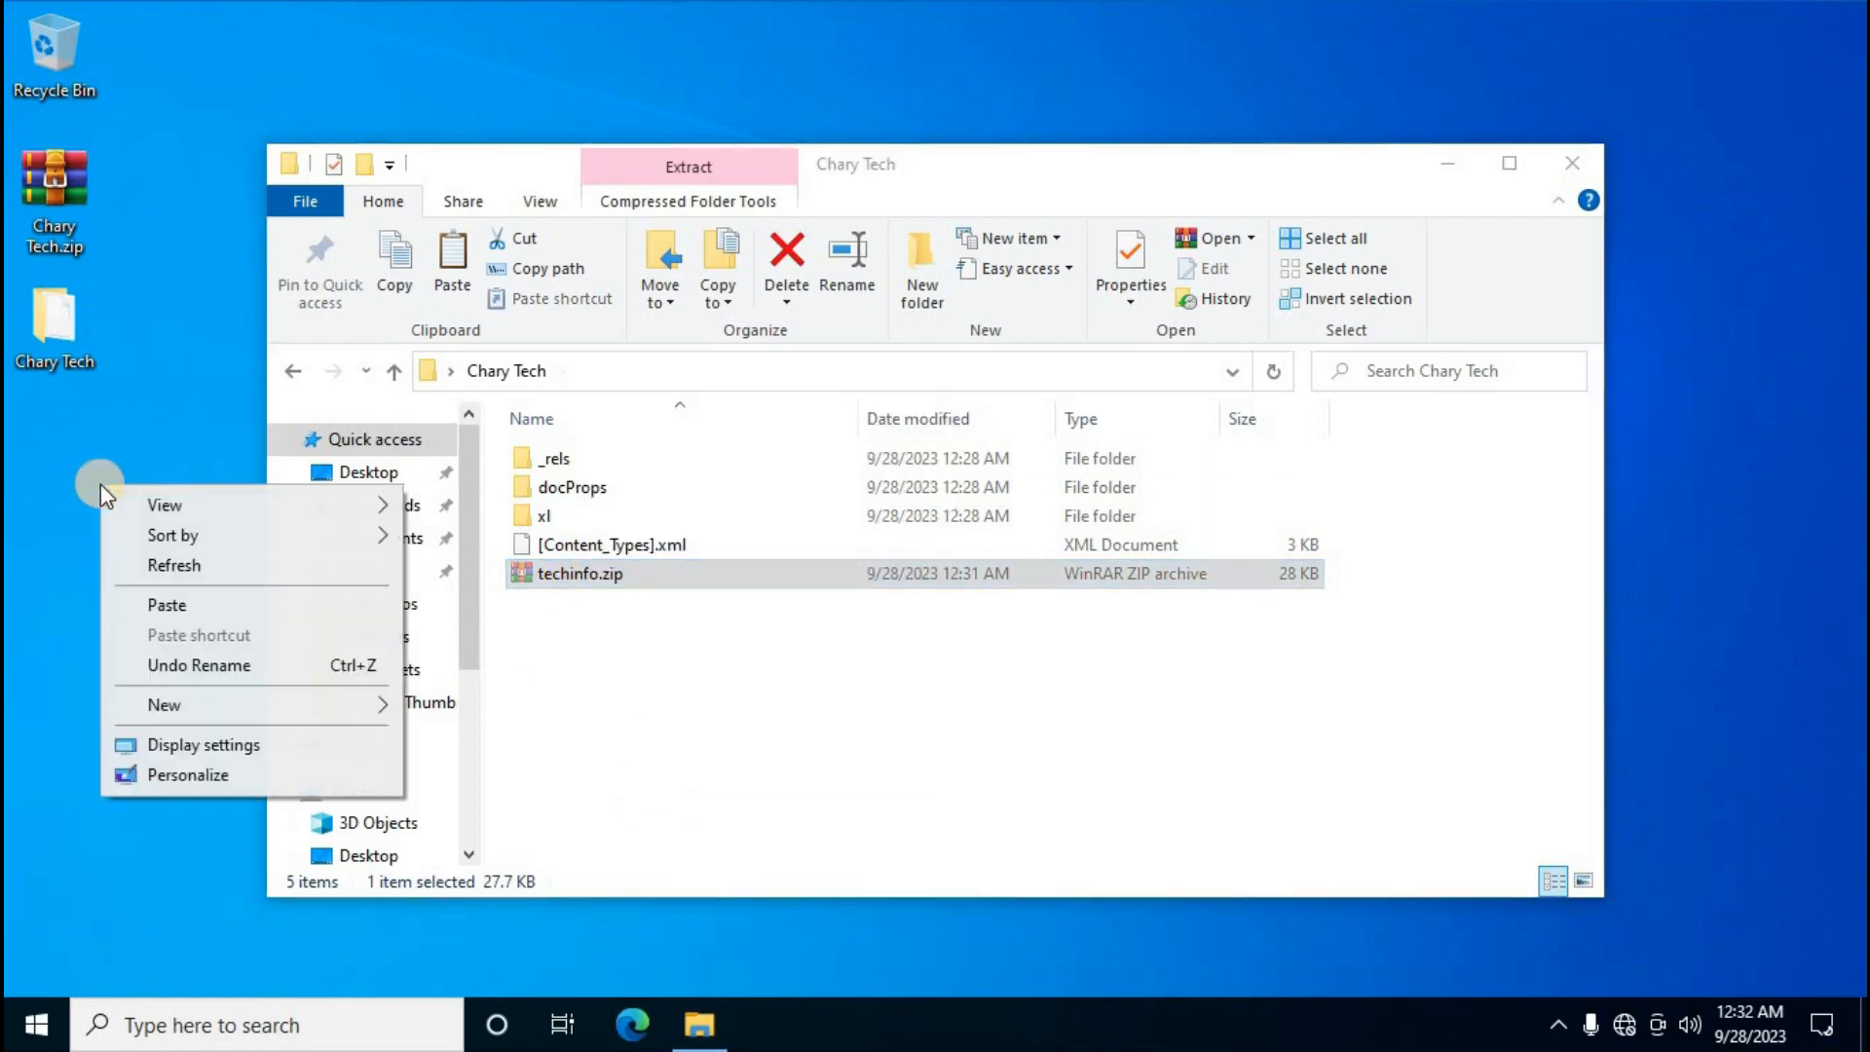
left_click(189, 604)
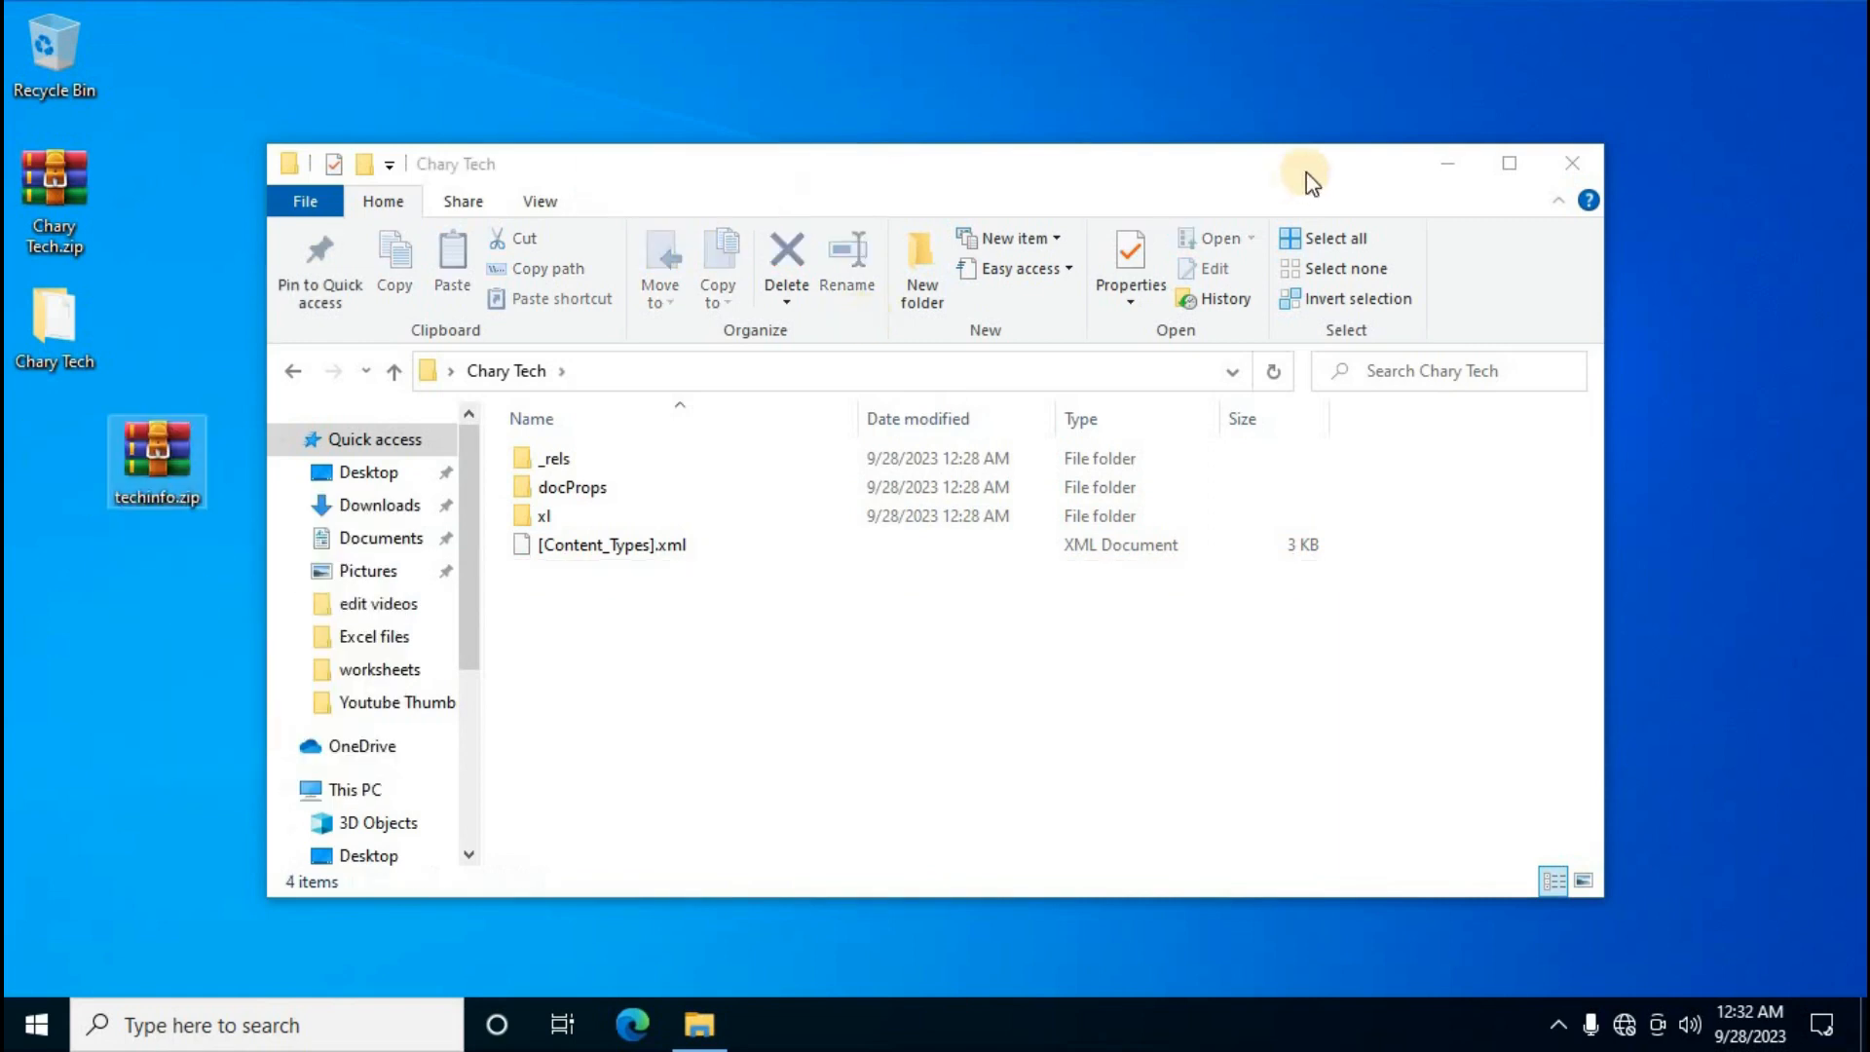
left_click(1448, 162)
left_click_drag(161, 446, 58, 454)
Open the Chary Tech.zip archive, then close its viewer window
left_click(80, 175)
double_click(78, 189)
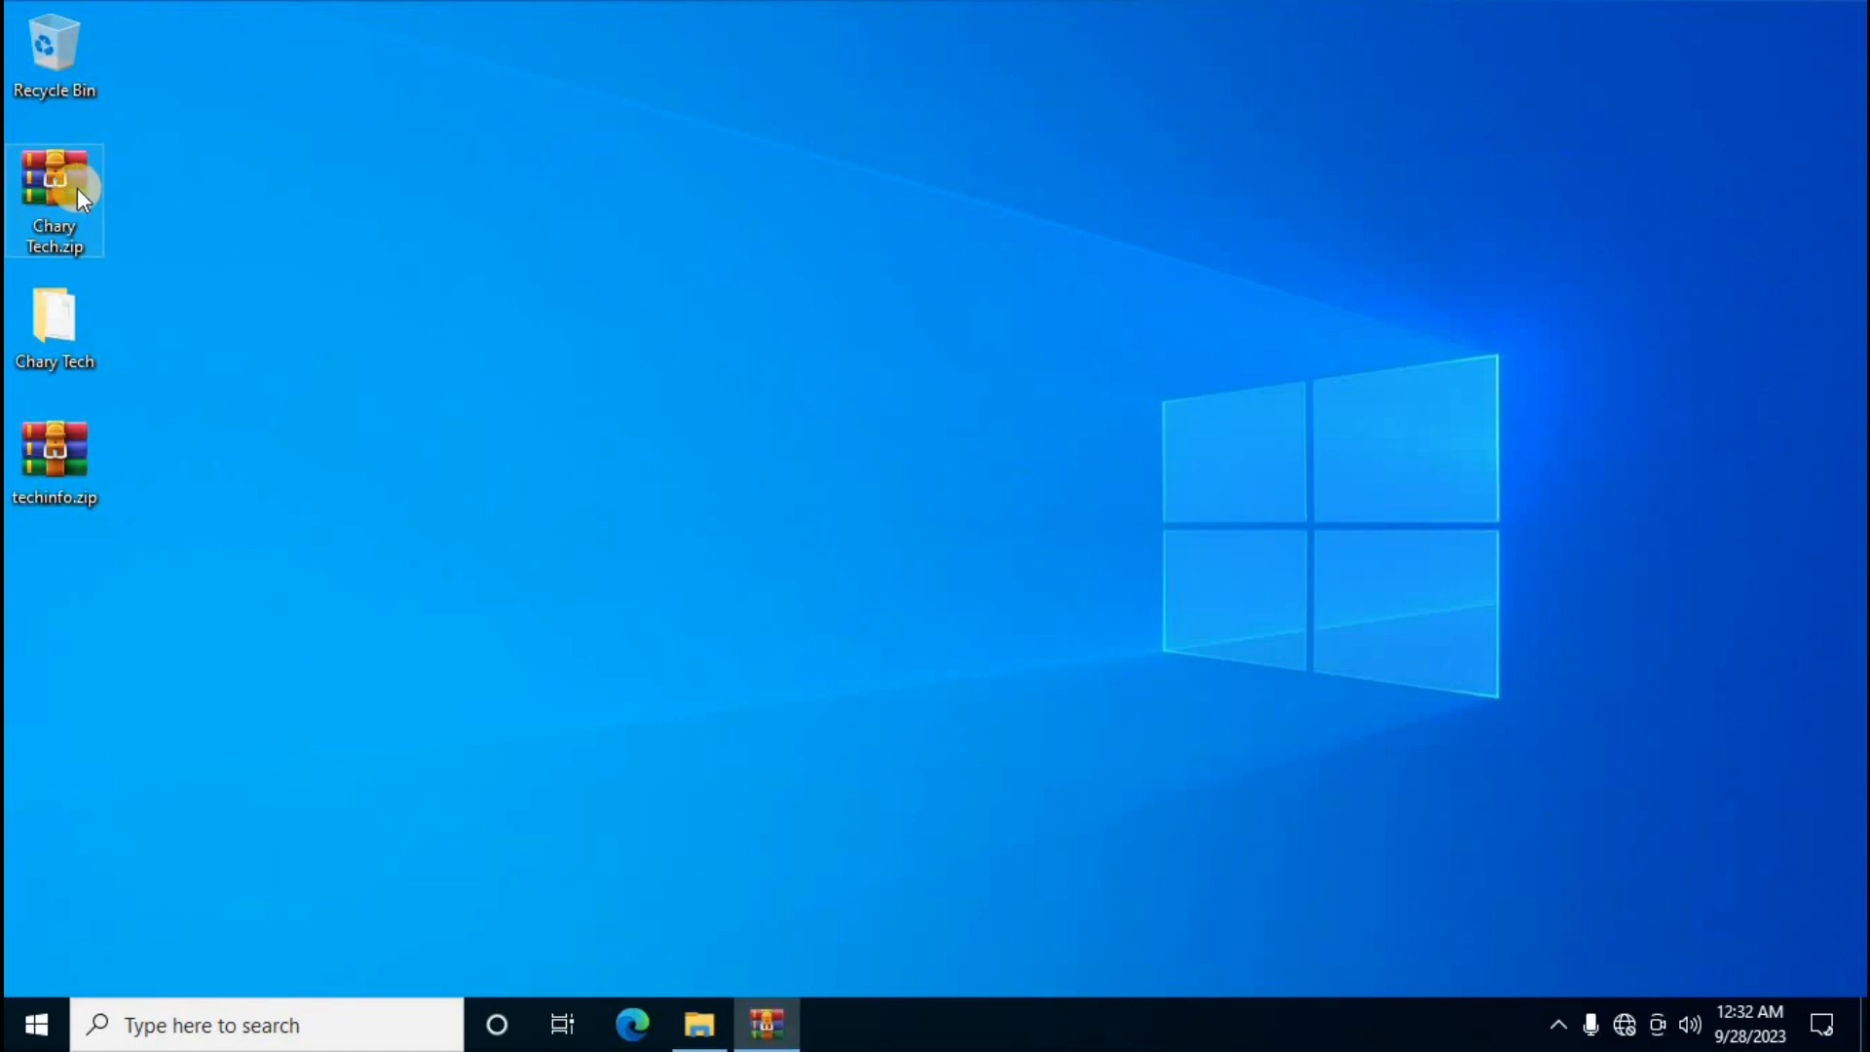
left_click(1587, 186)
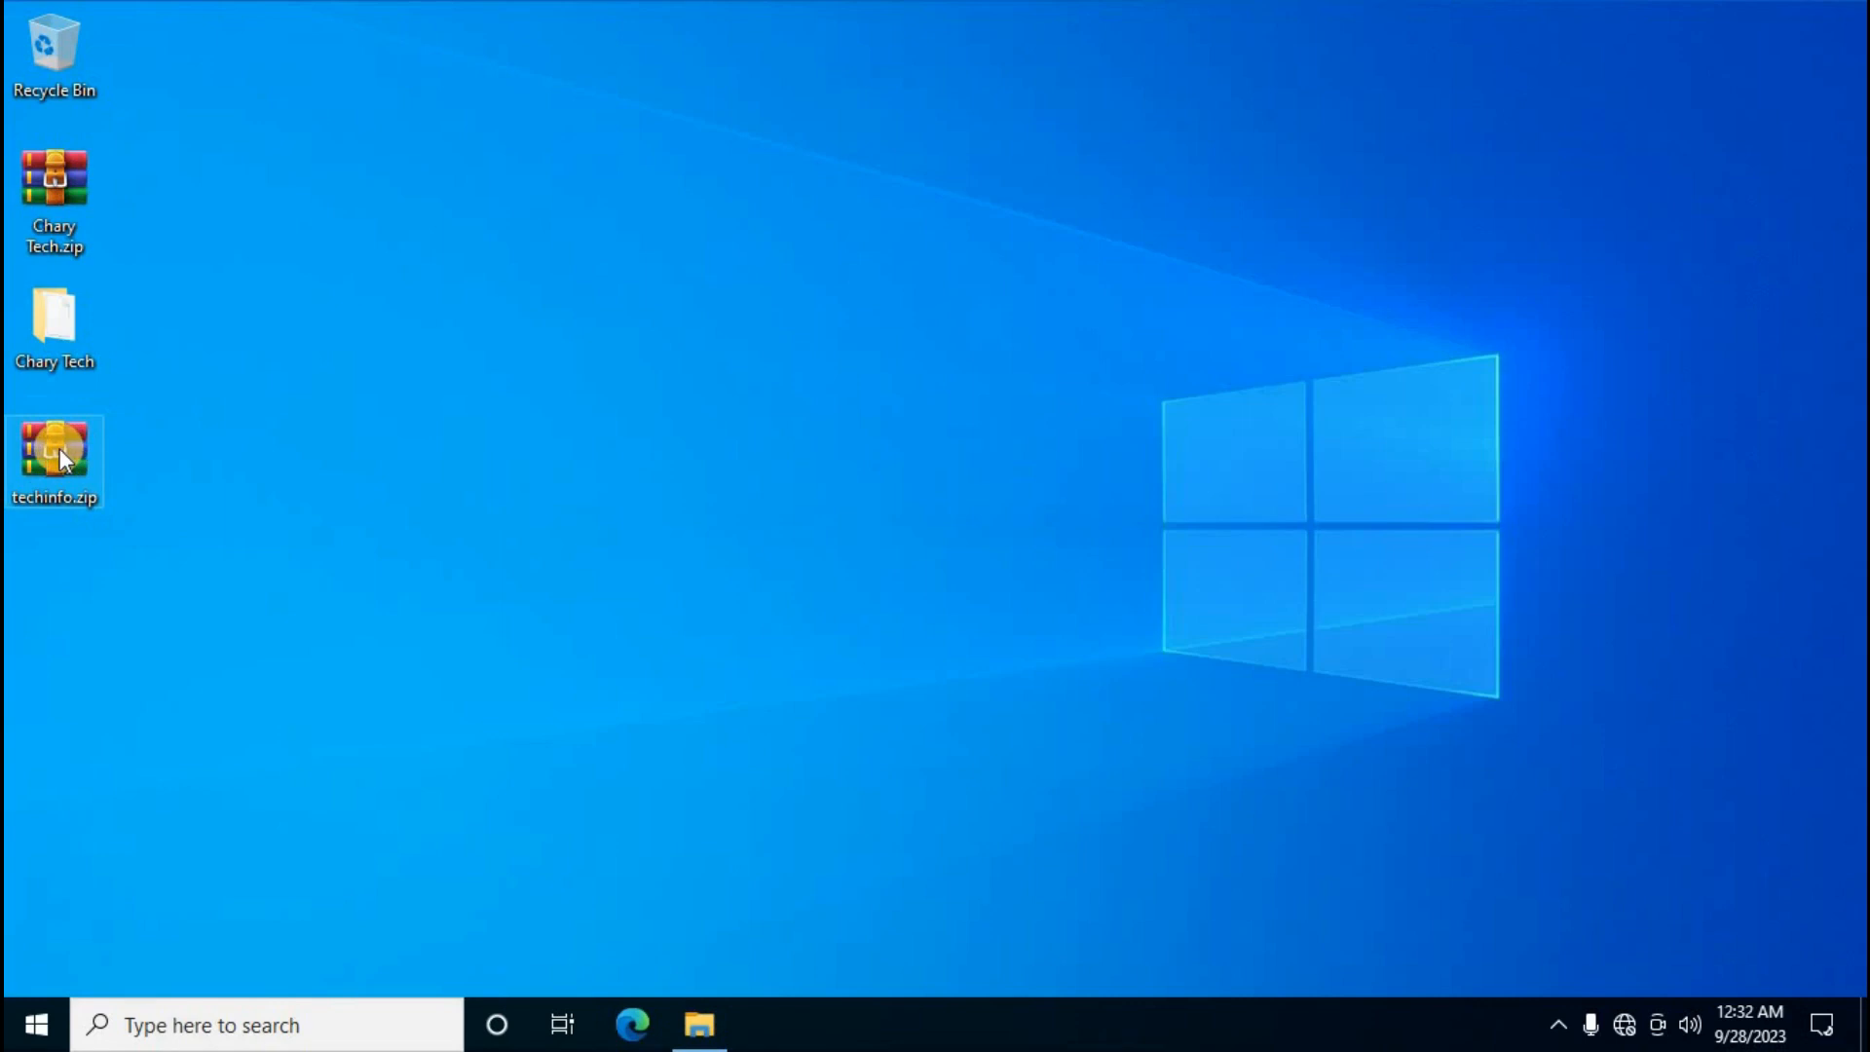
Rename techinfo.zip to techinfo.xlsx and accept the extension-change warning
right_click(60, 448)
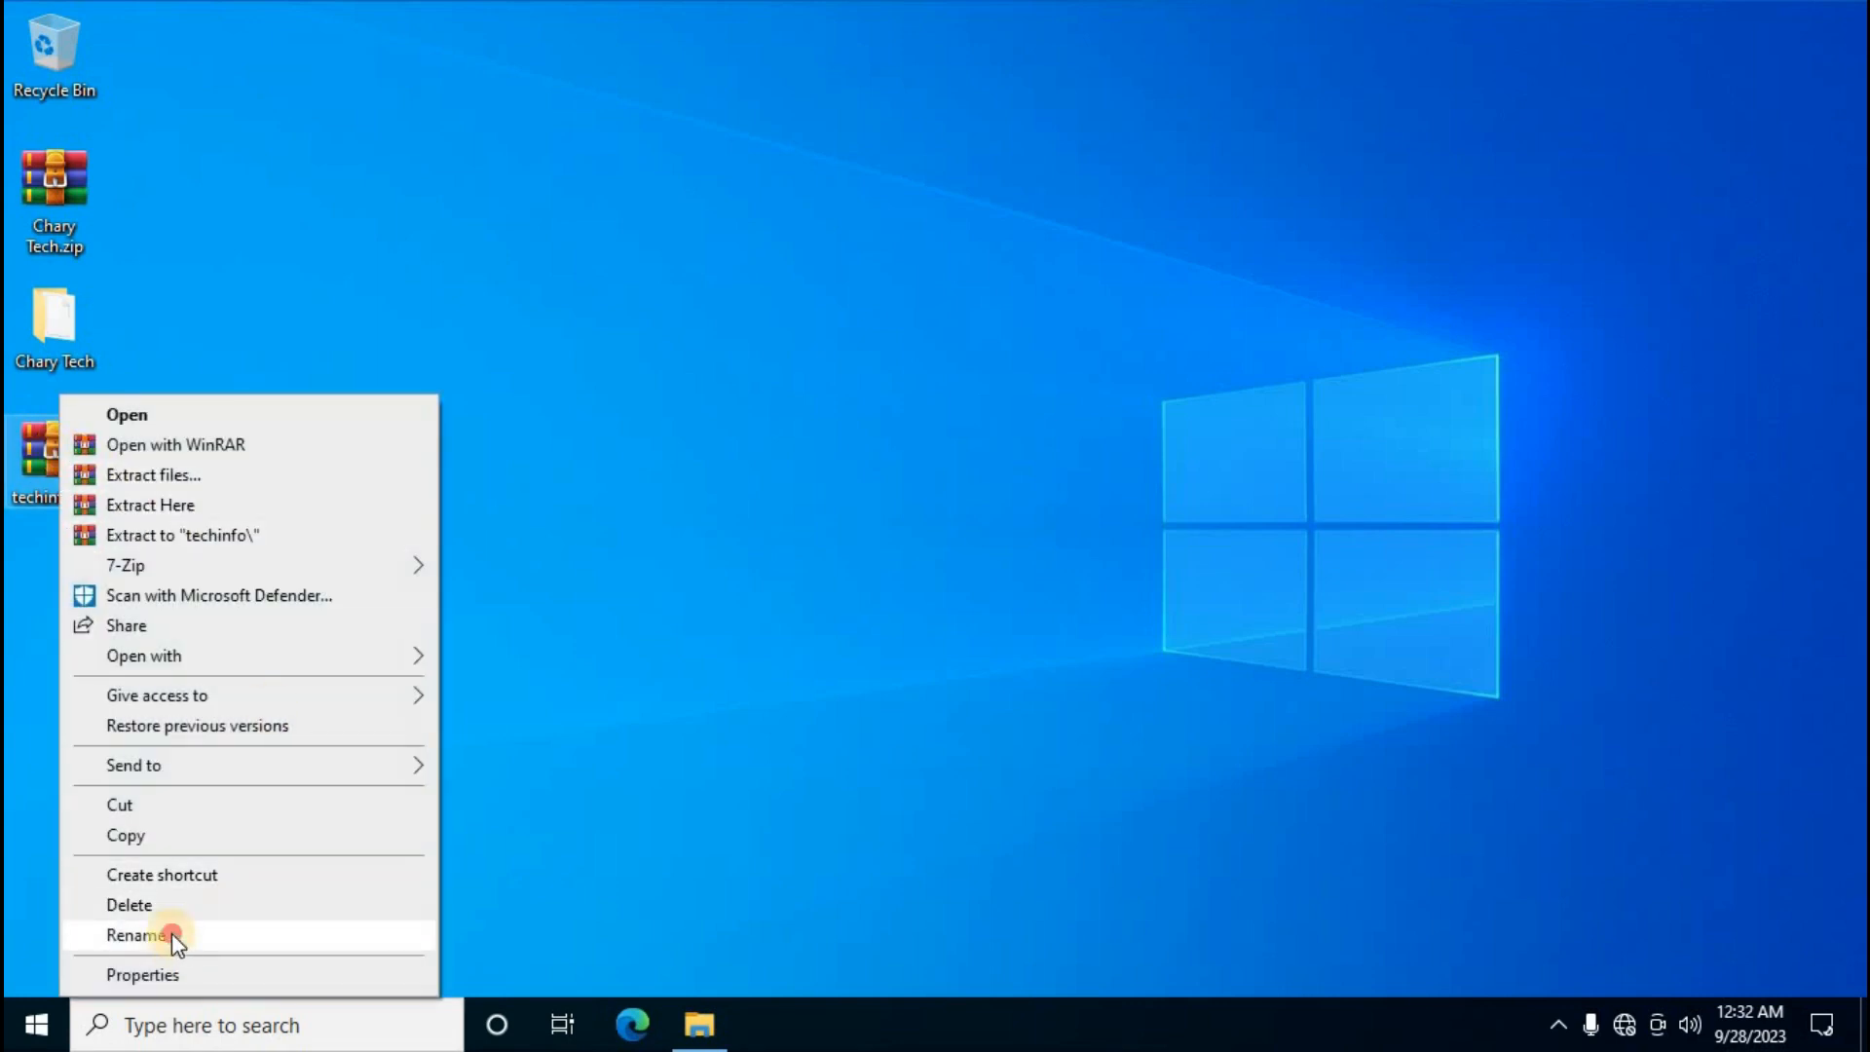
left_click(171, 933)
key("BackSpace")
key("BackSpace")
key("BackSpace")
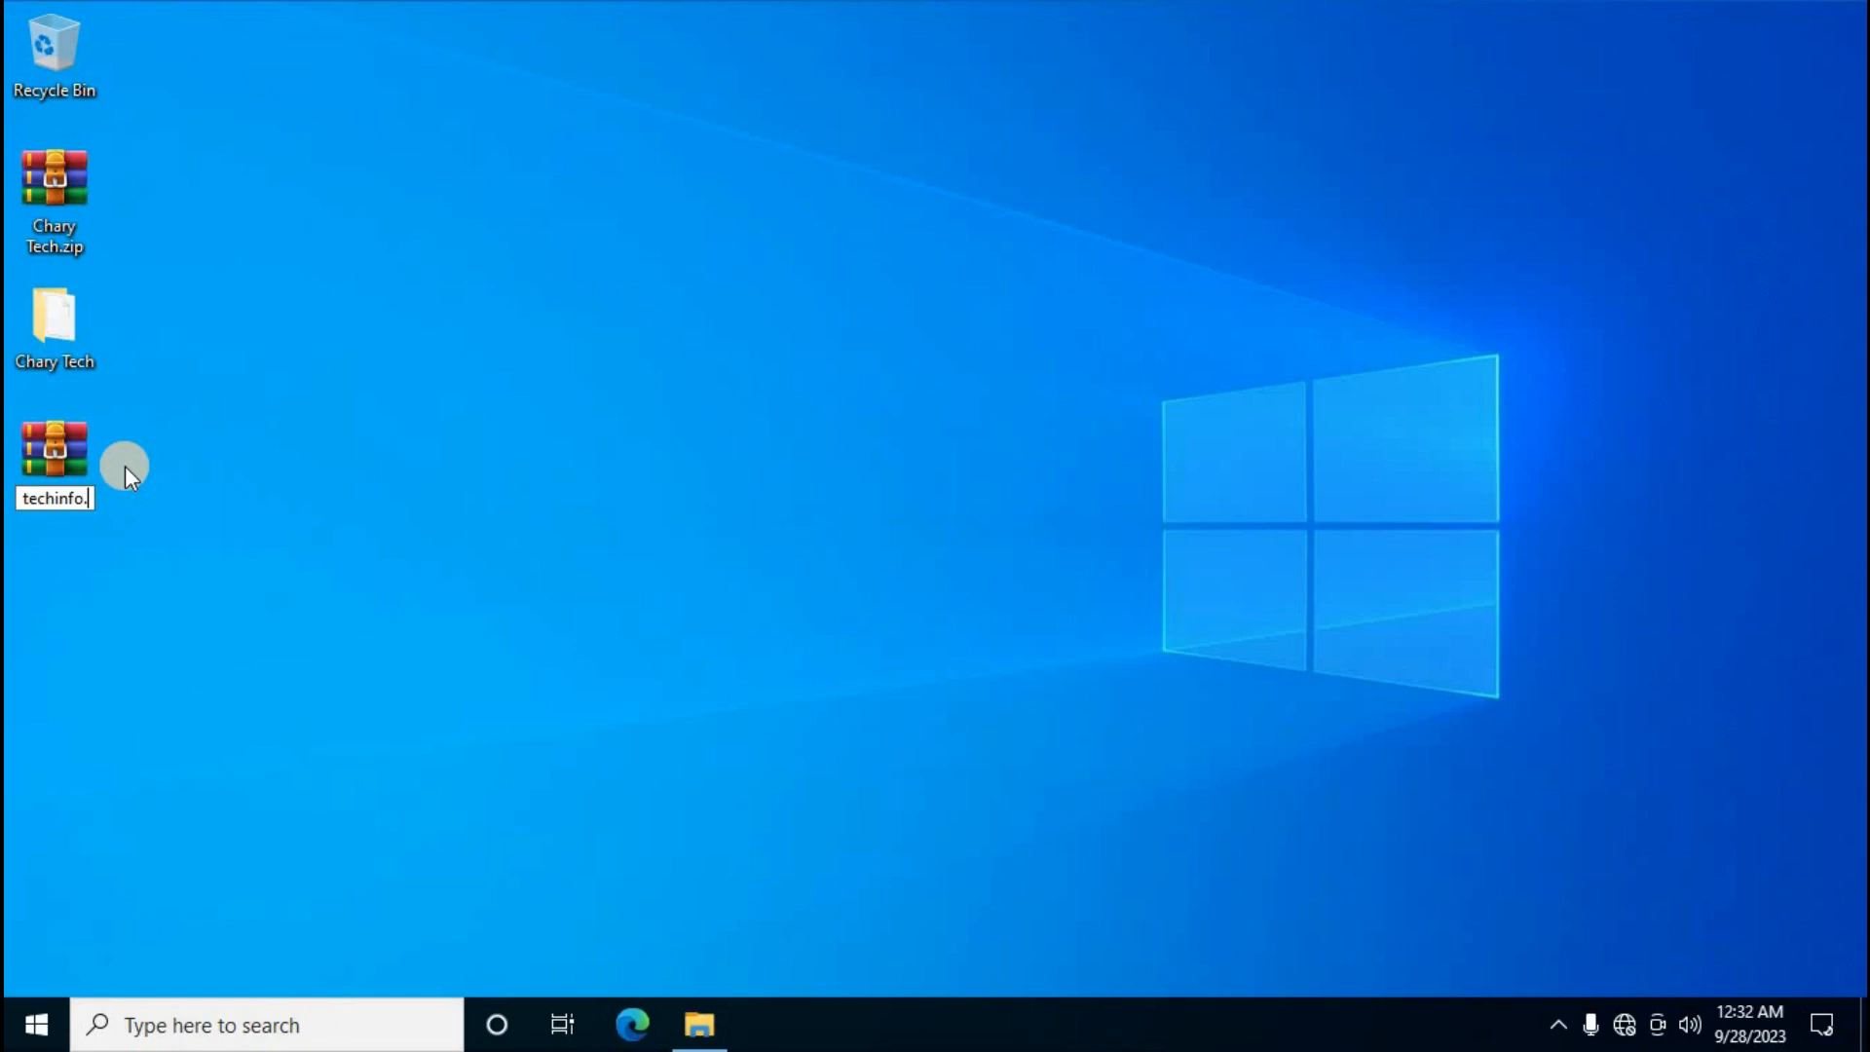
type("x")
type("lssx")
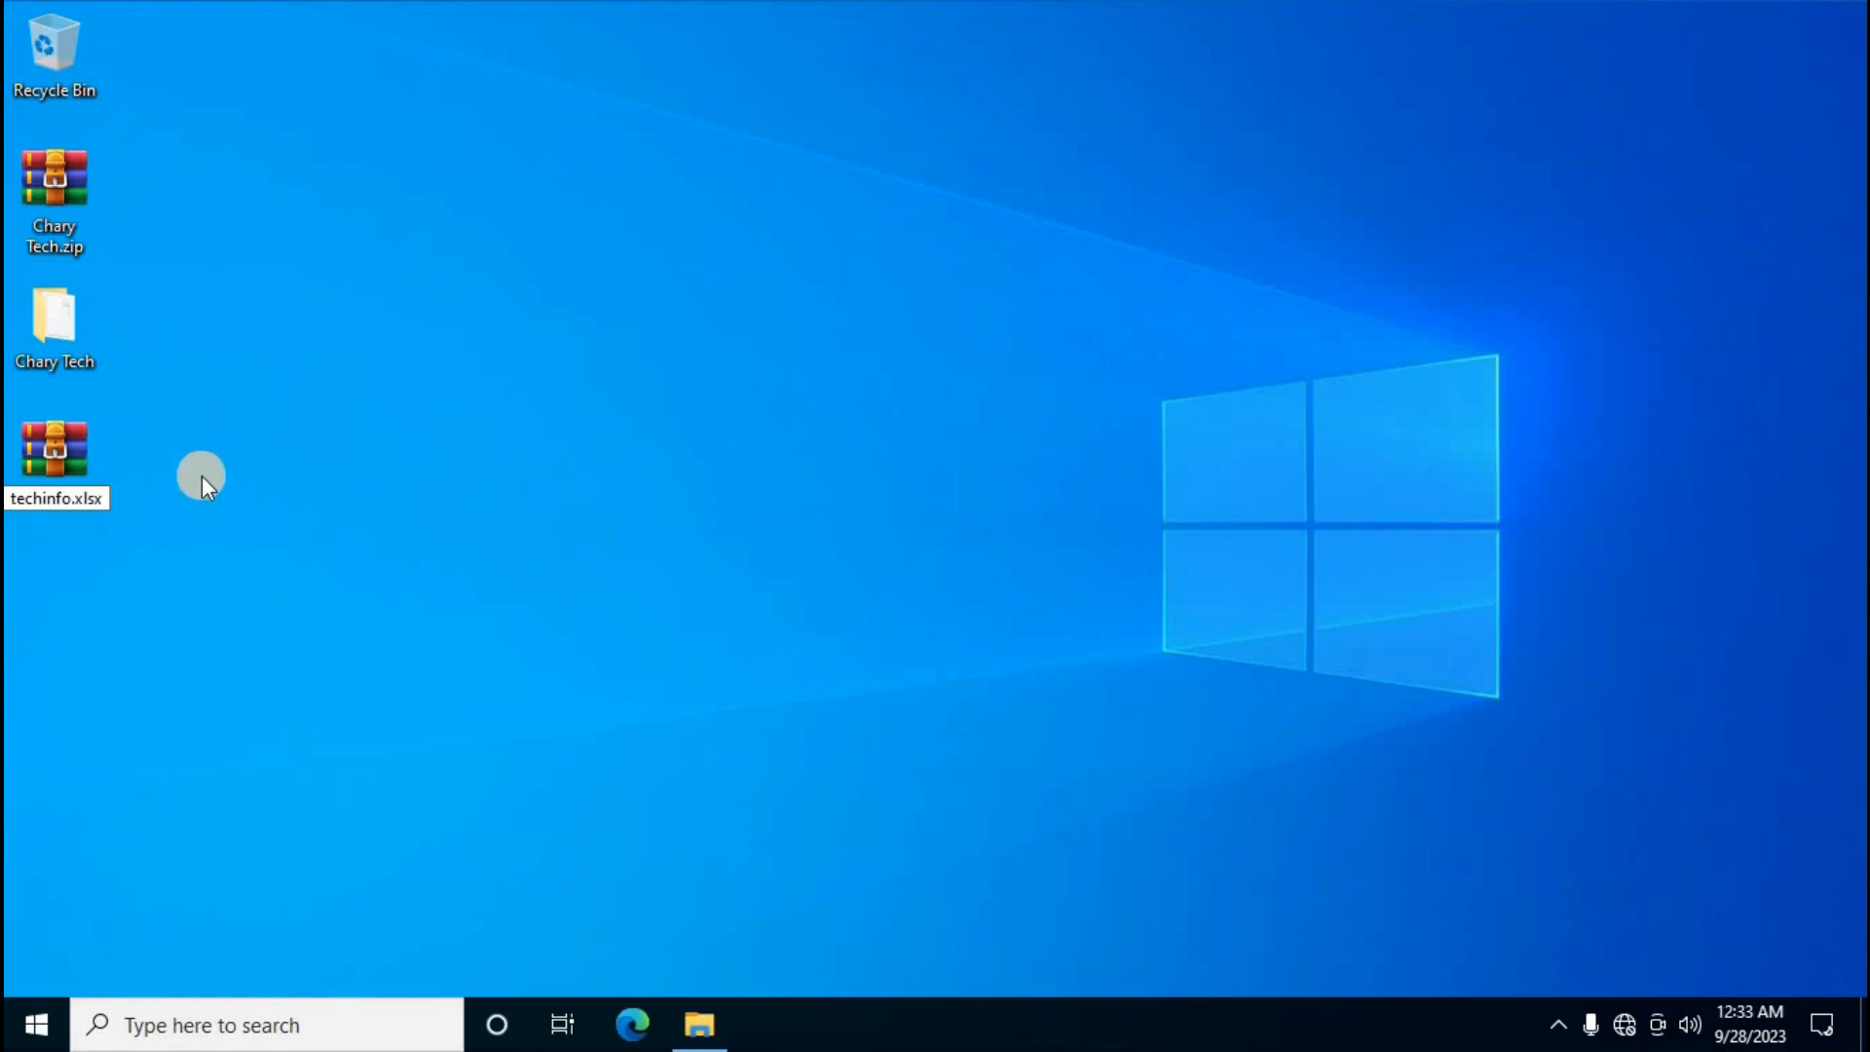
key("Return")
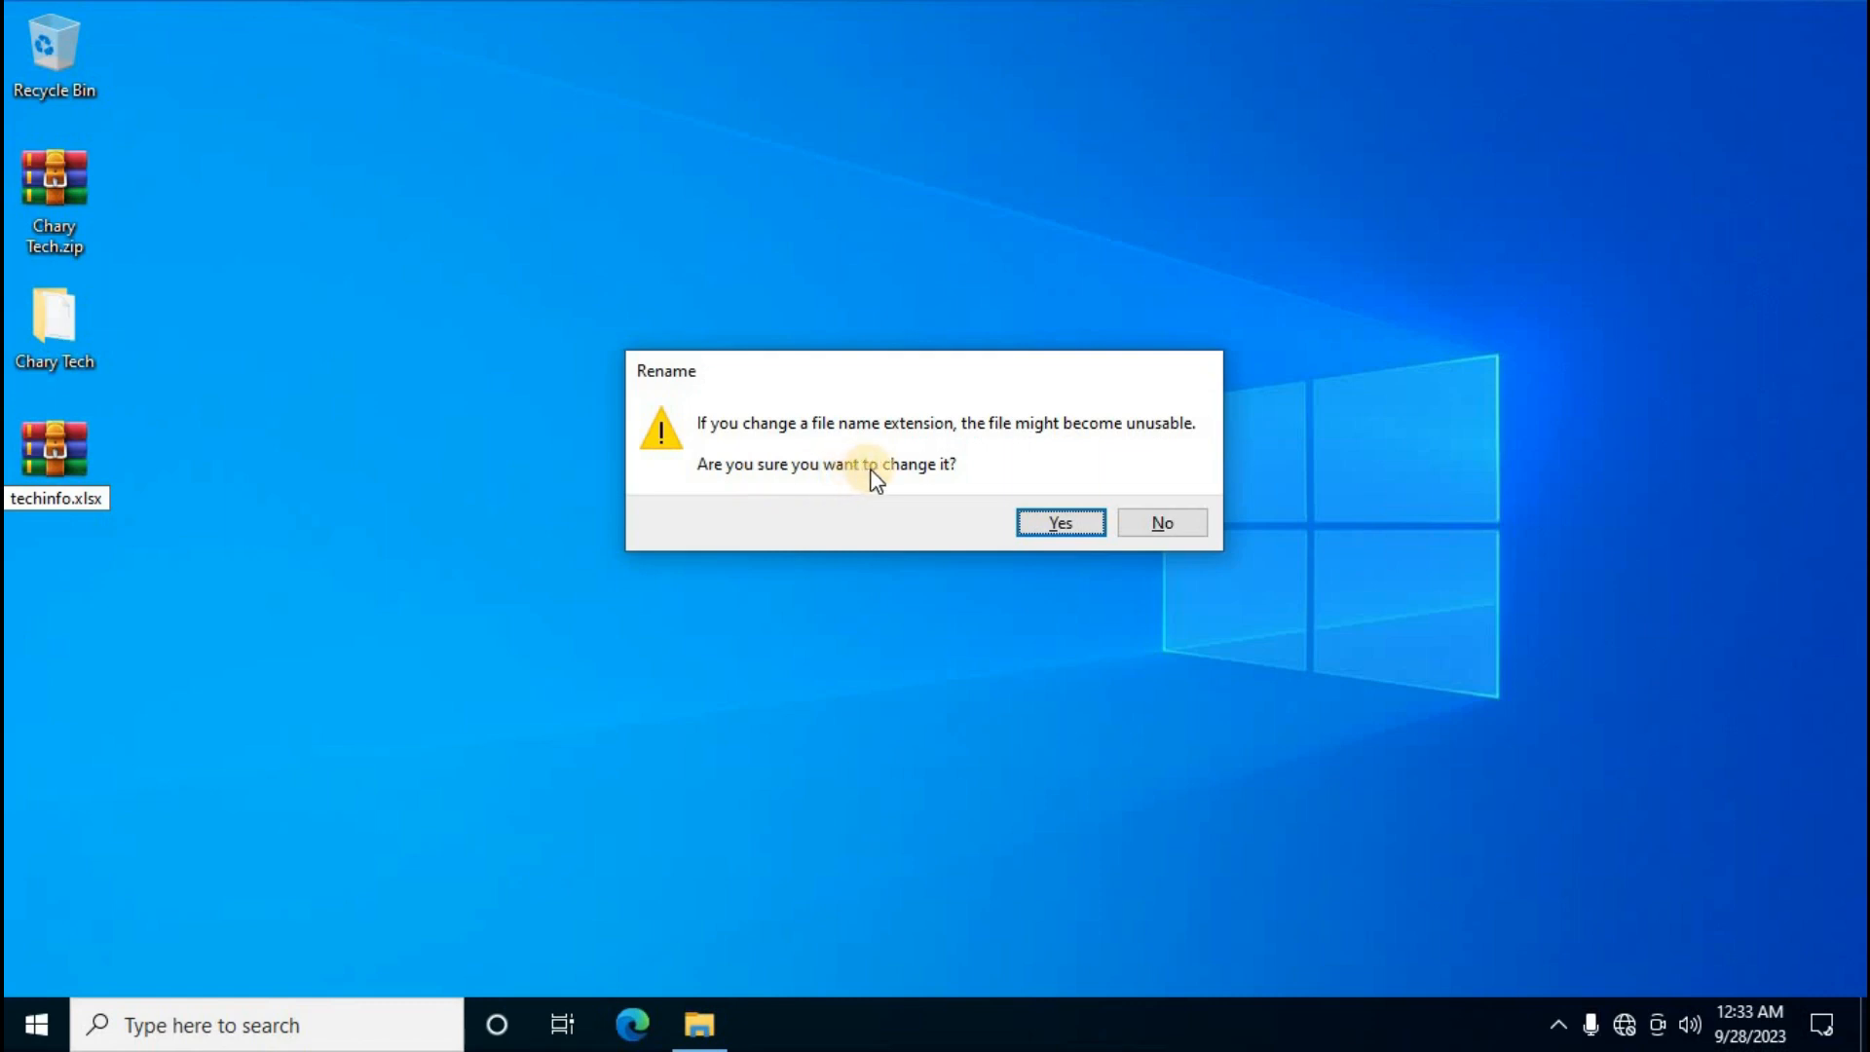
left_click(1058, 527)
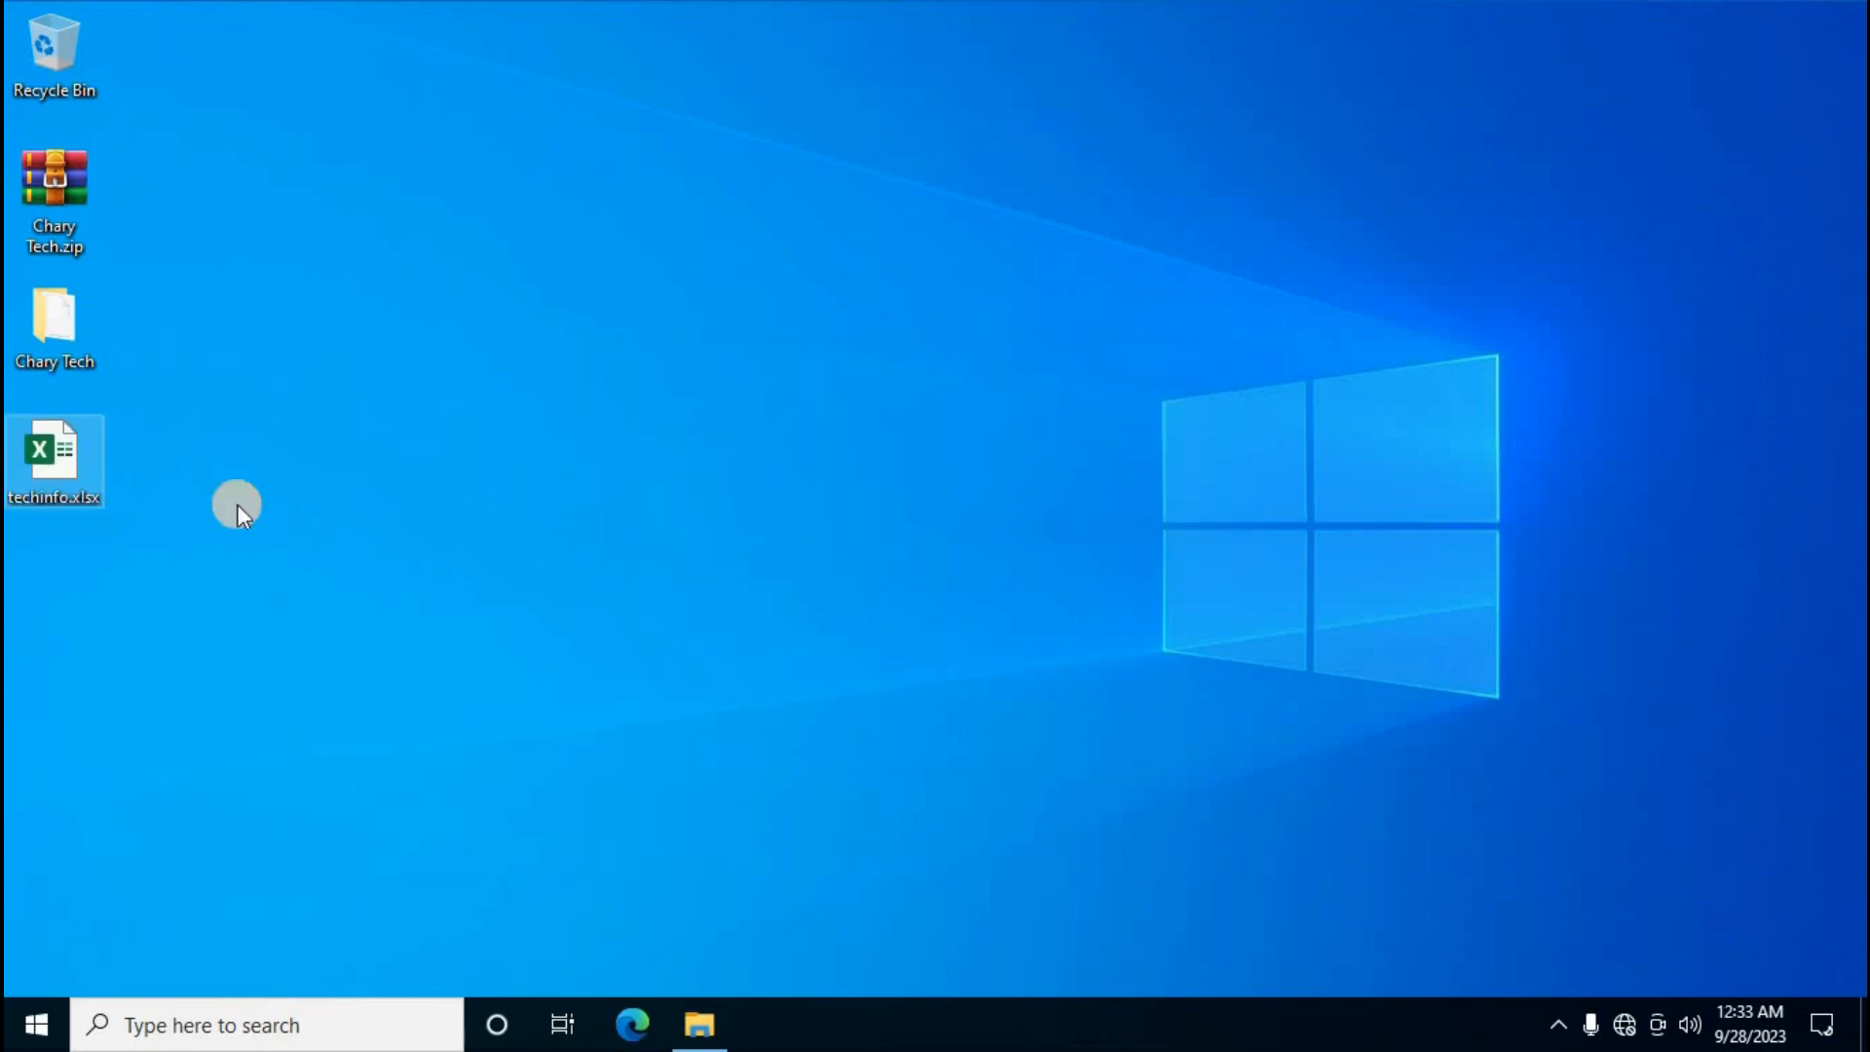
mouse_move(88, 483)
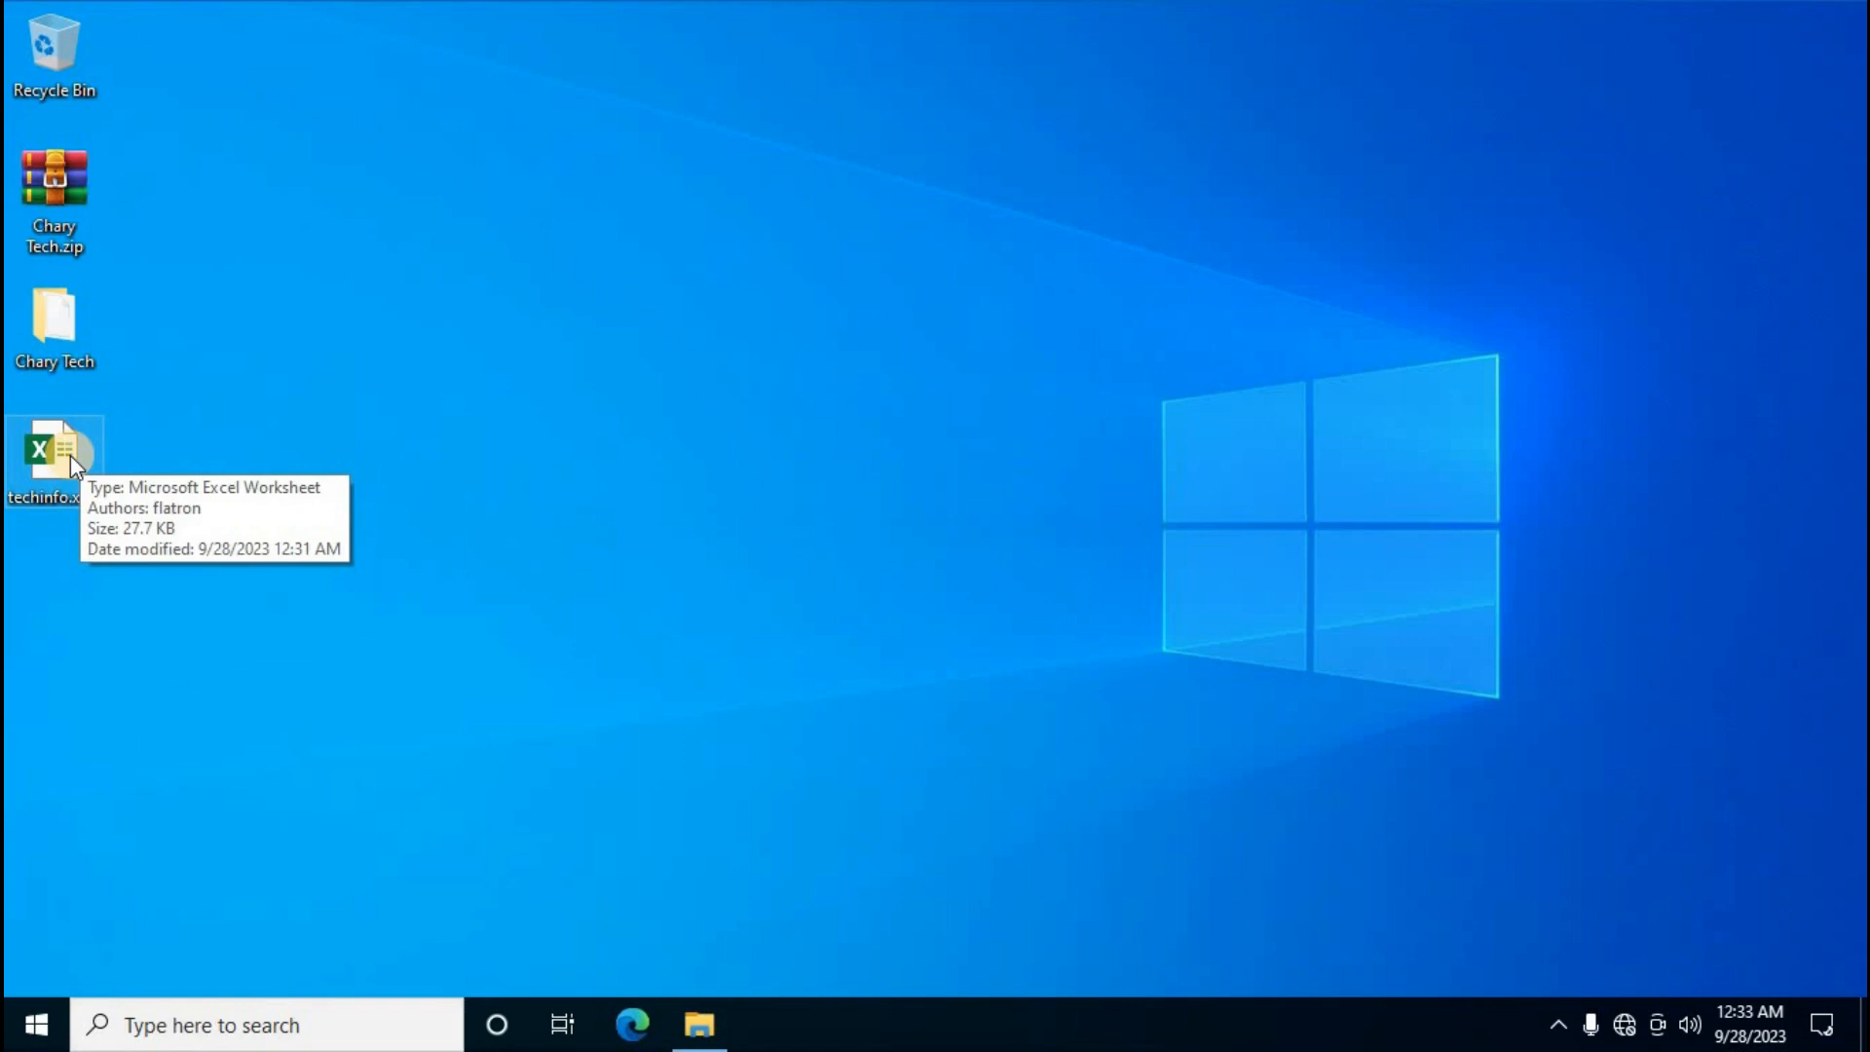
Open techinfo.xlsx and delete the info text in P10:R10 and the month formula in K10
double_click(70, 453)
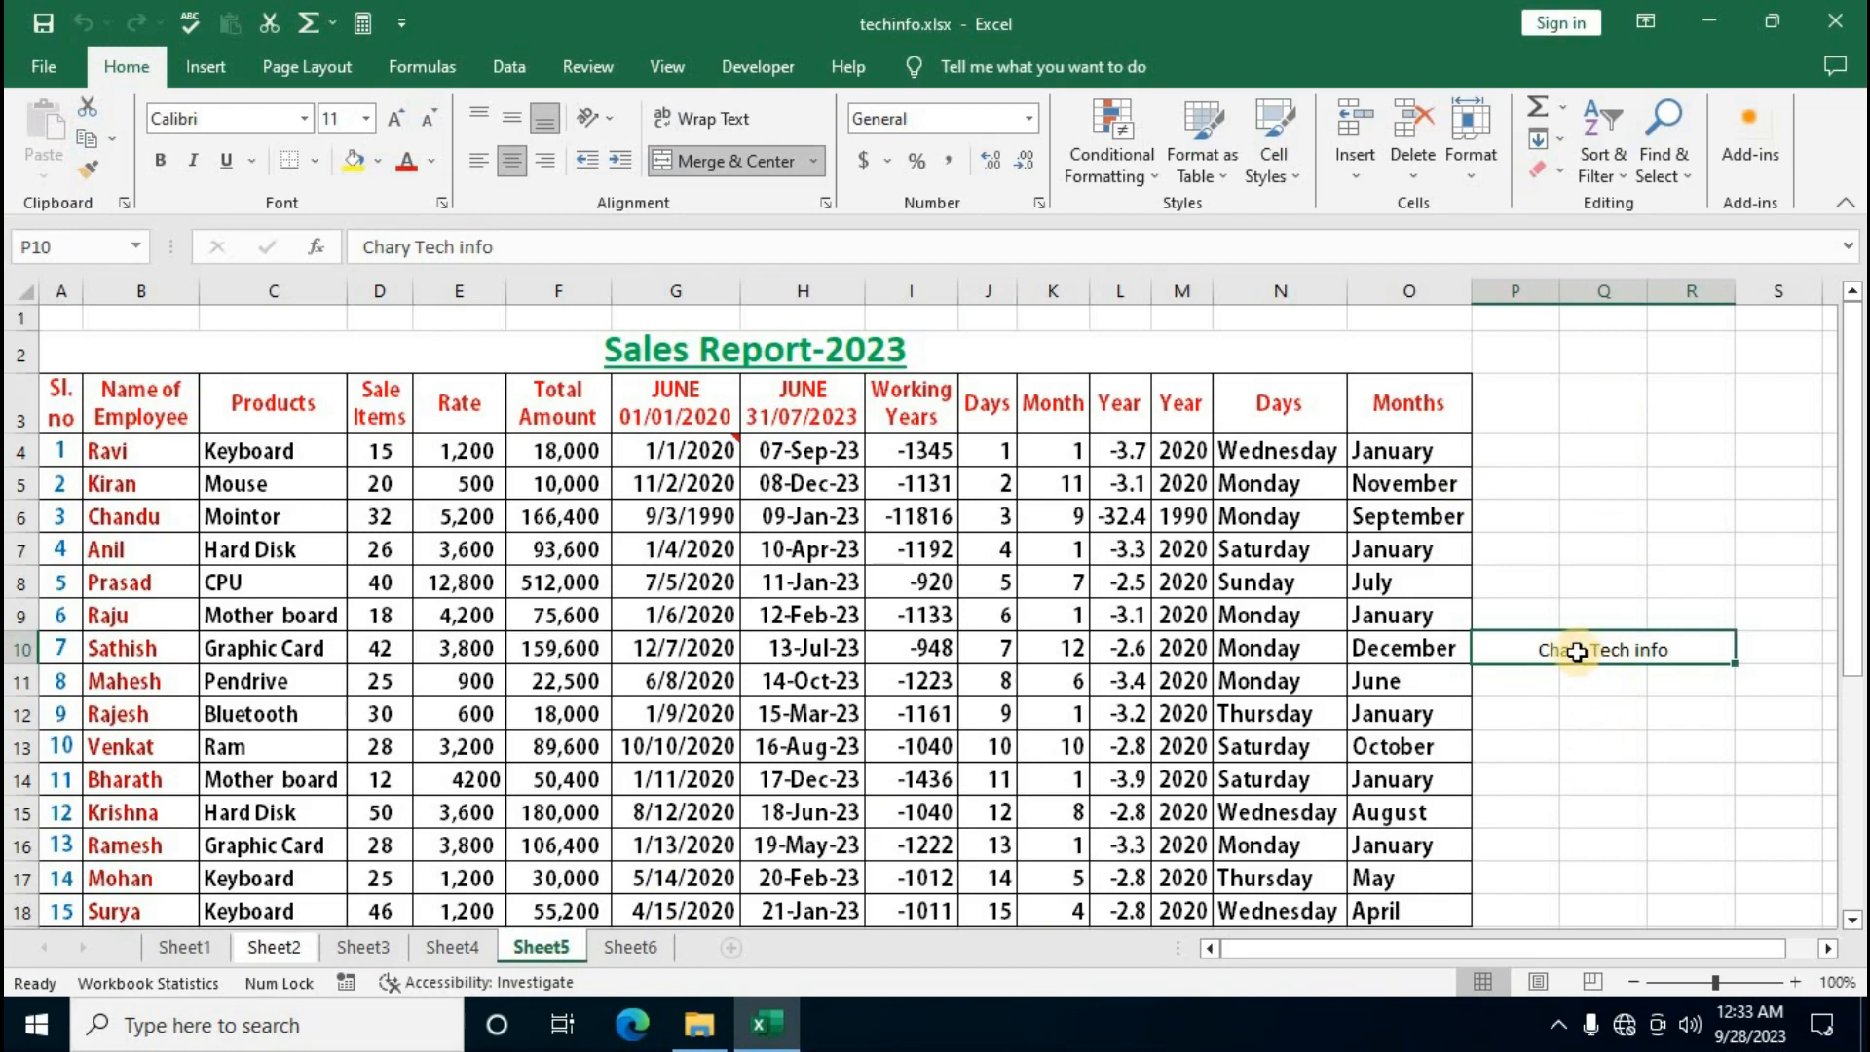
key("Delete")
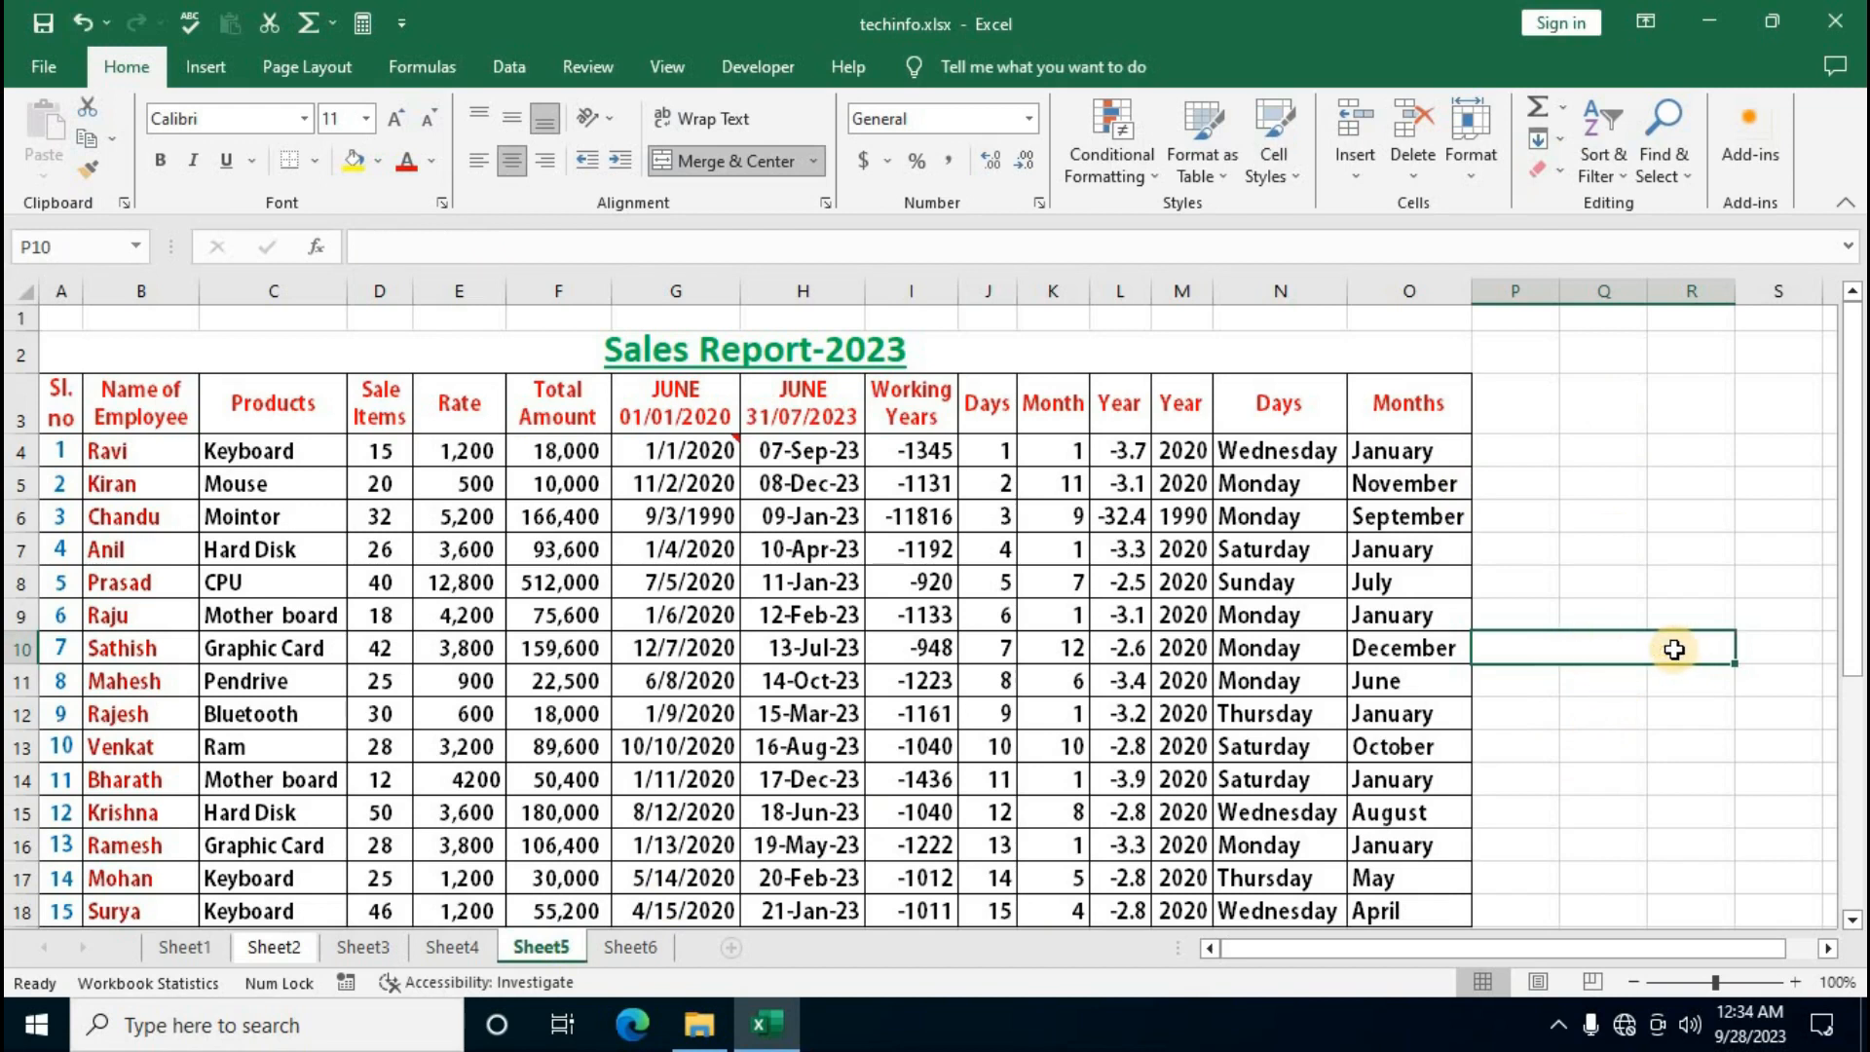
left_click(1611, 734)
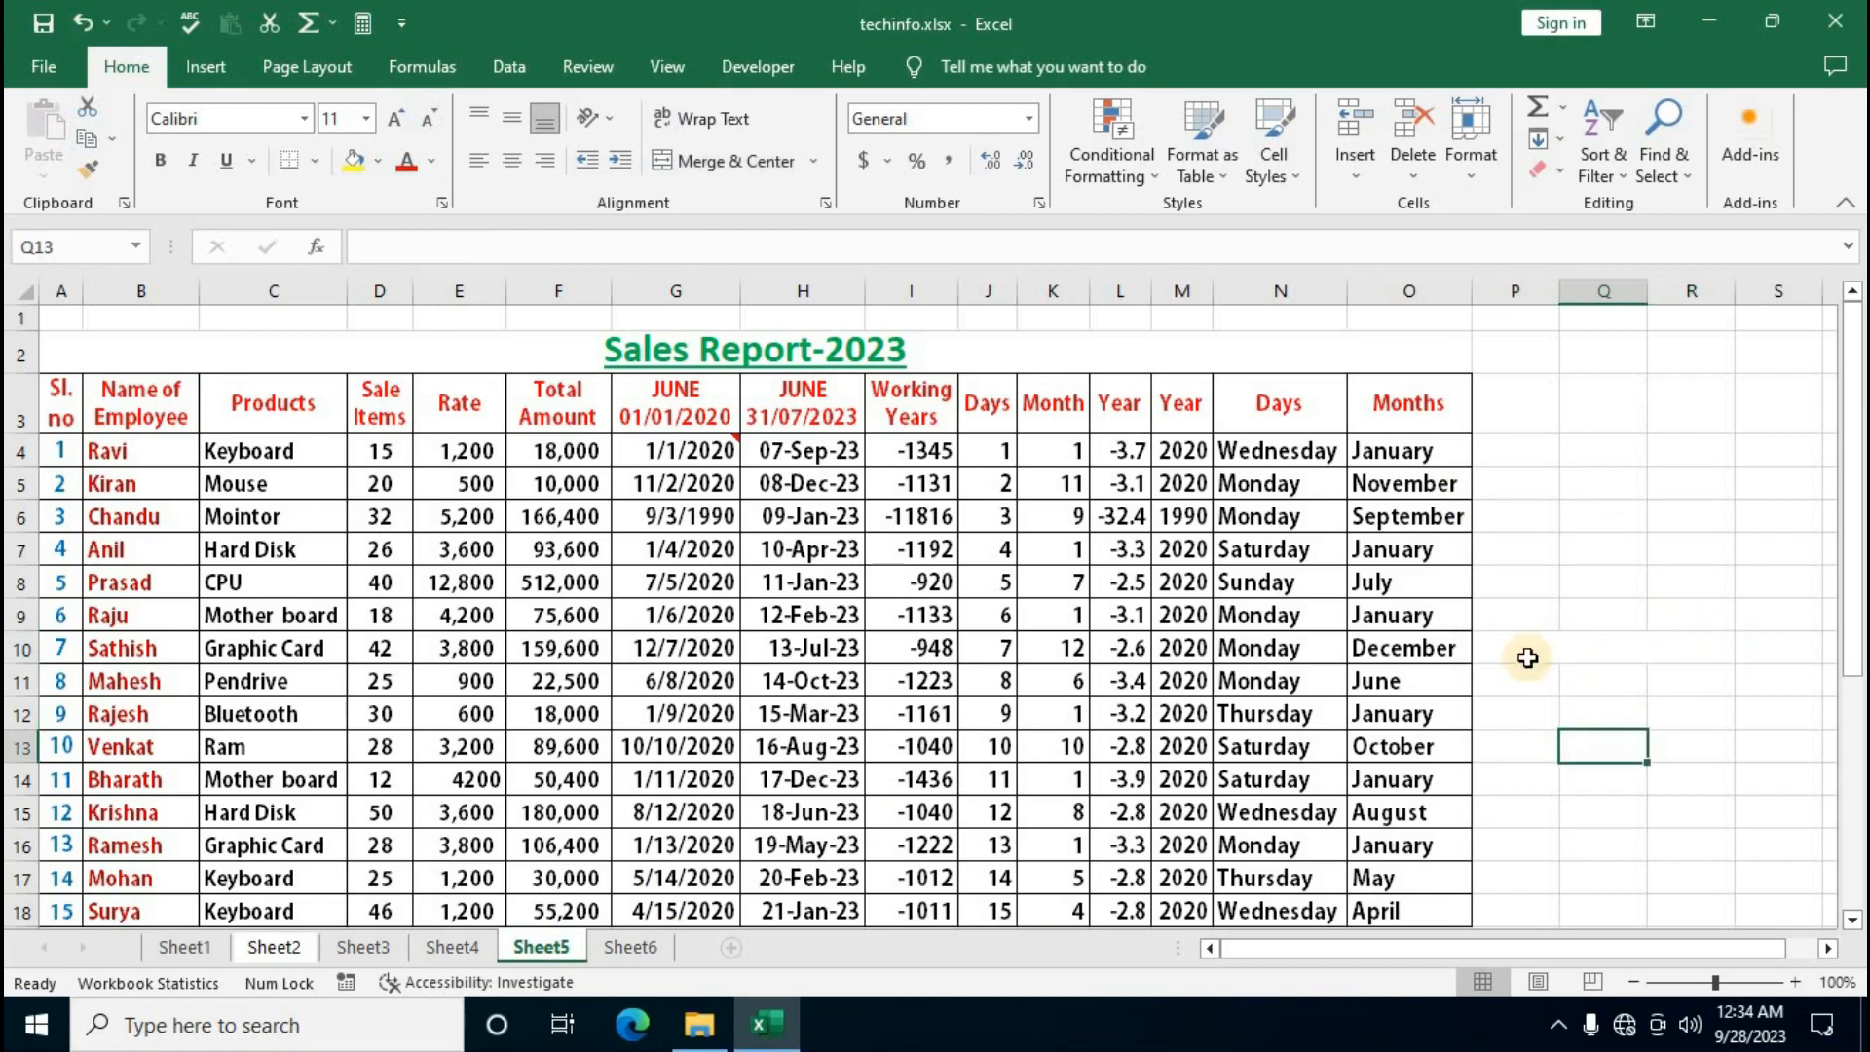
left_click(1069, 649)
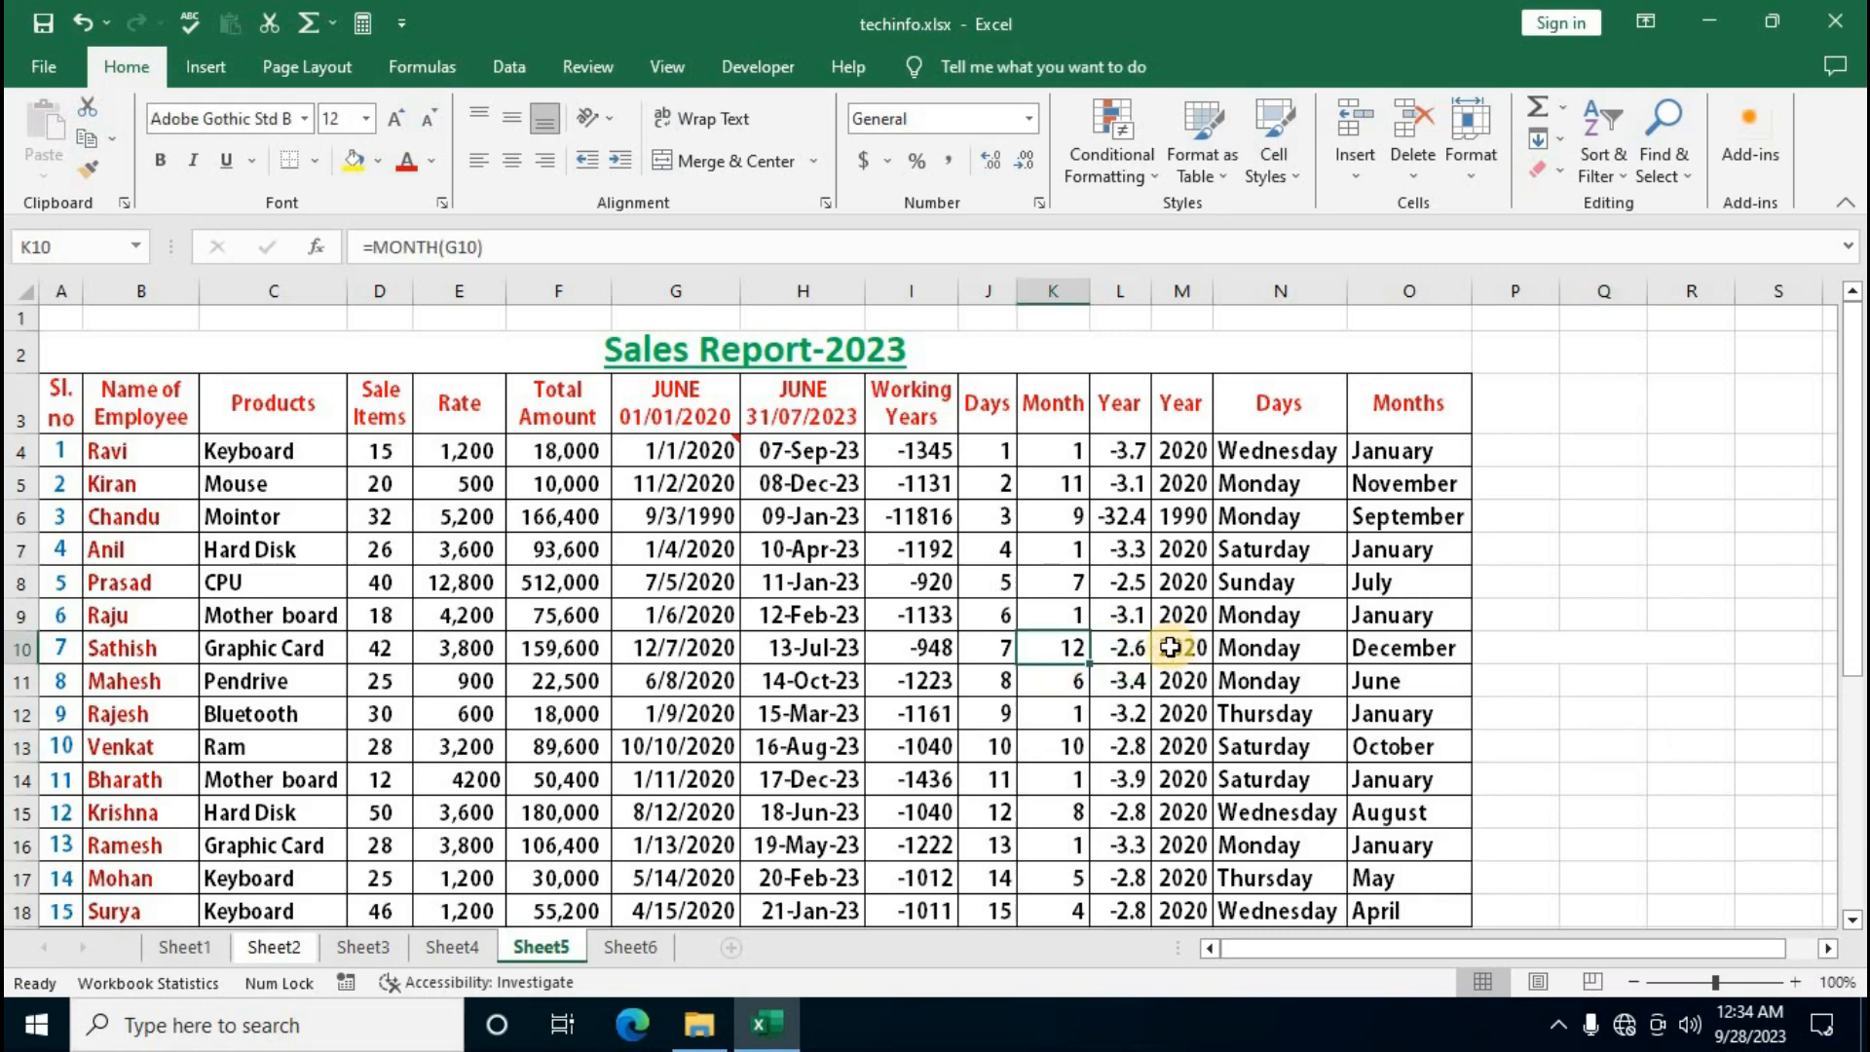
key("Delete")
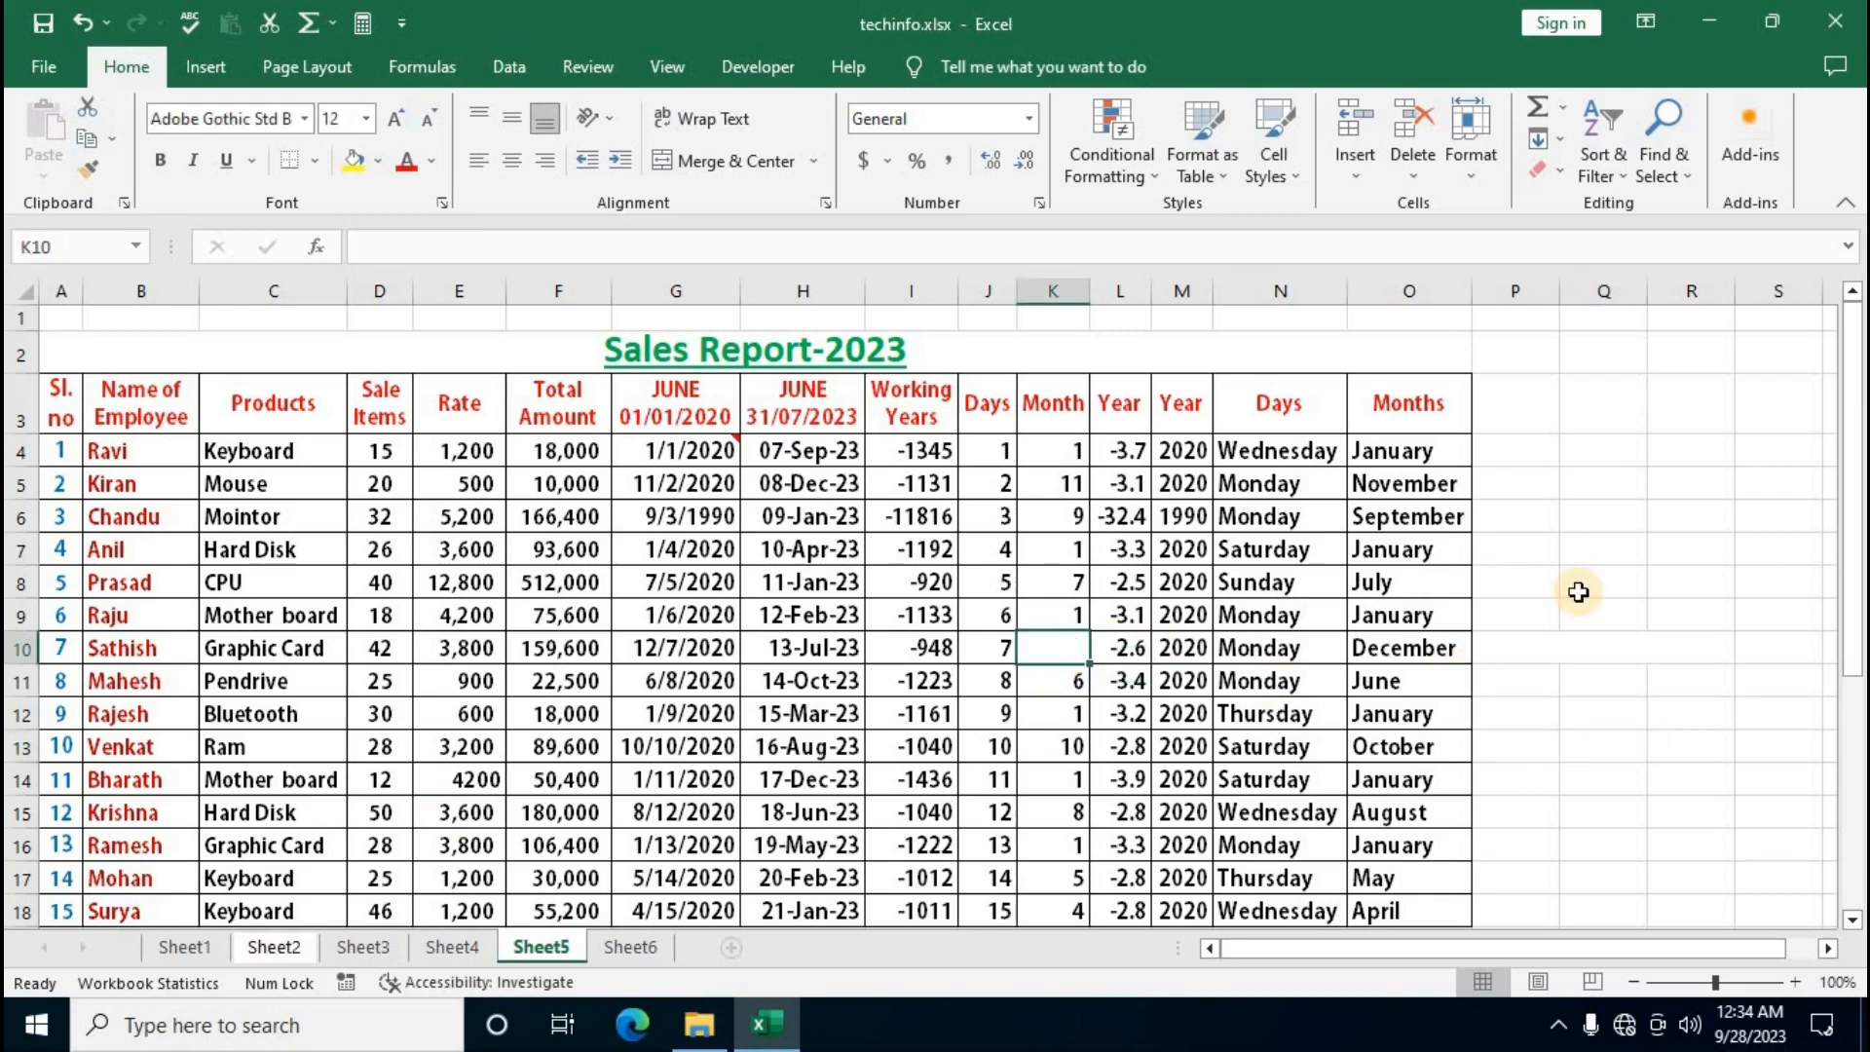